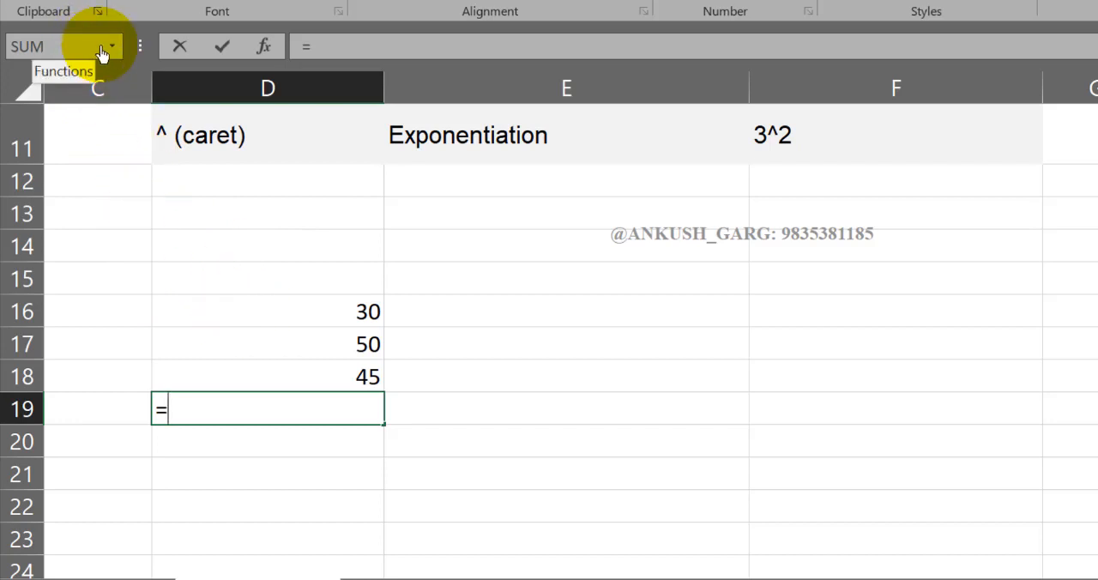
- Complete the formula in cell D19 as =D16+D17 and fill that cell with yellow
click(225, 317)
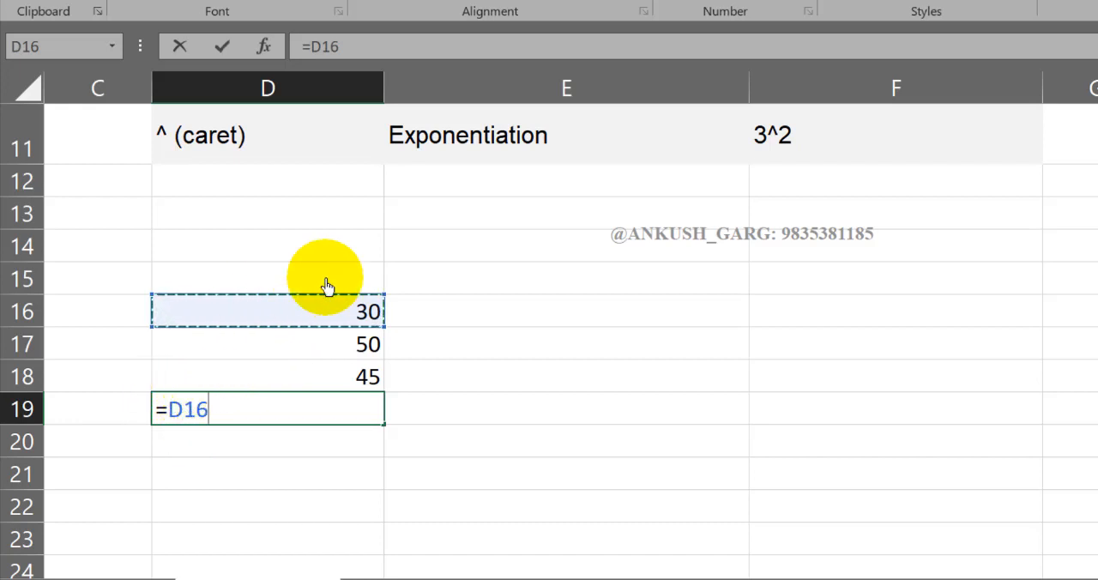
click(464, 312)
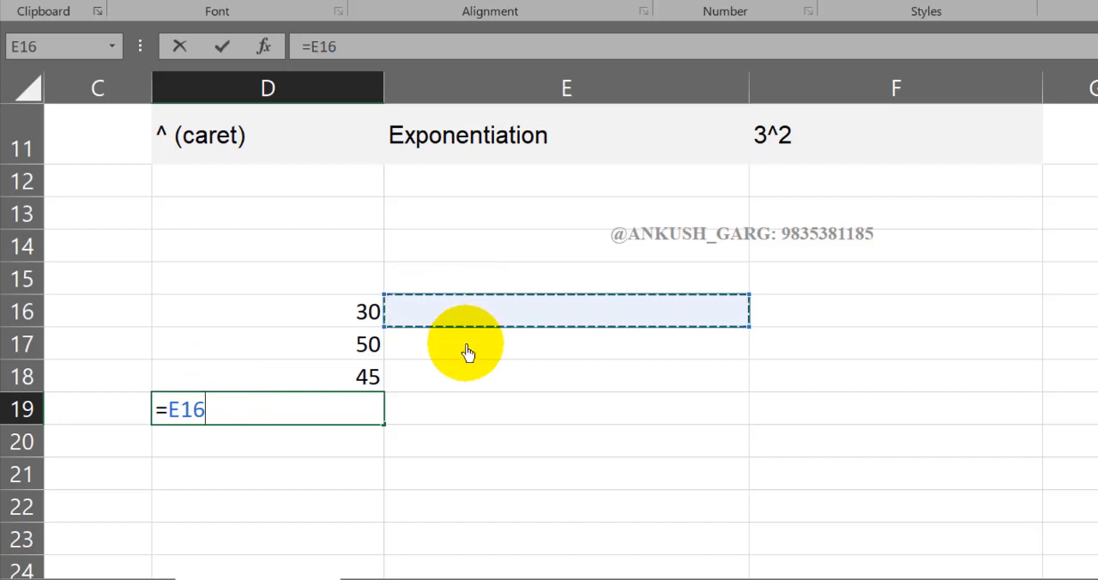
click(464, 347)
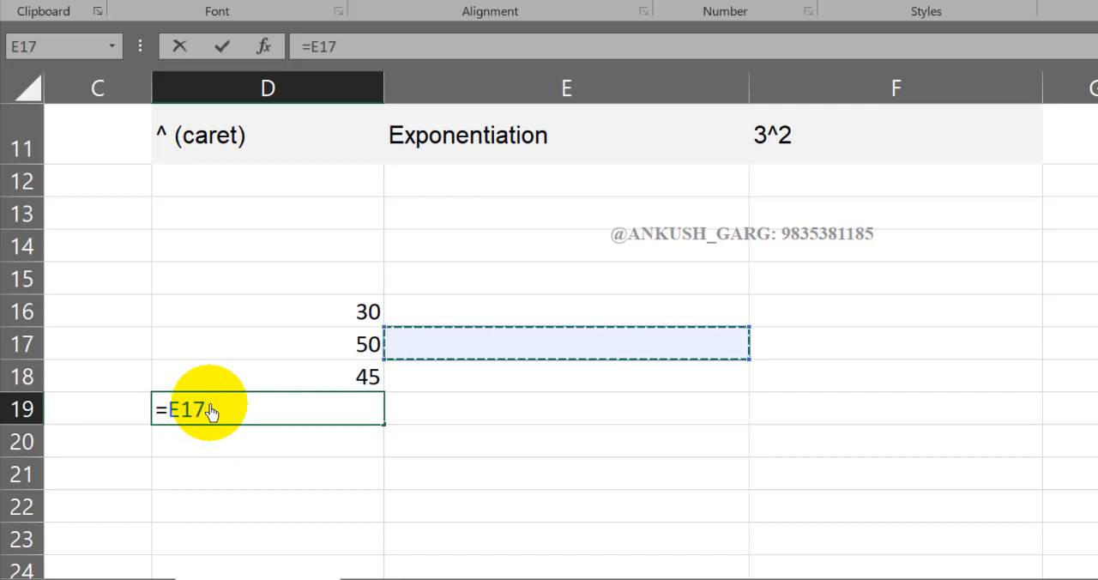
click(246, 317)
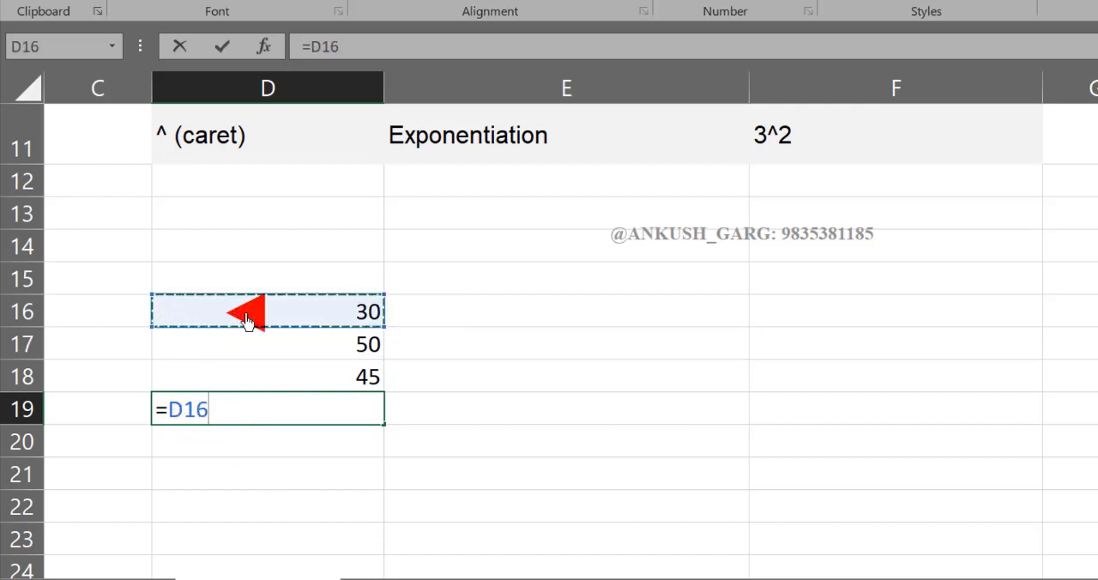
text(+)
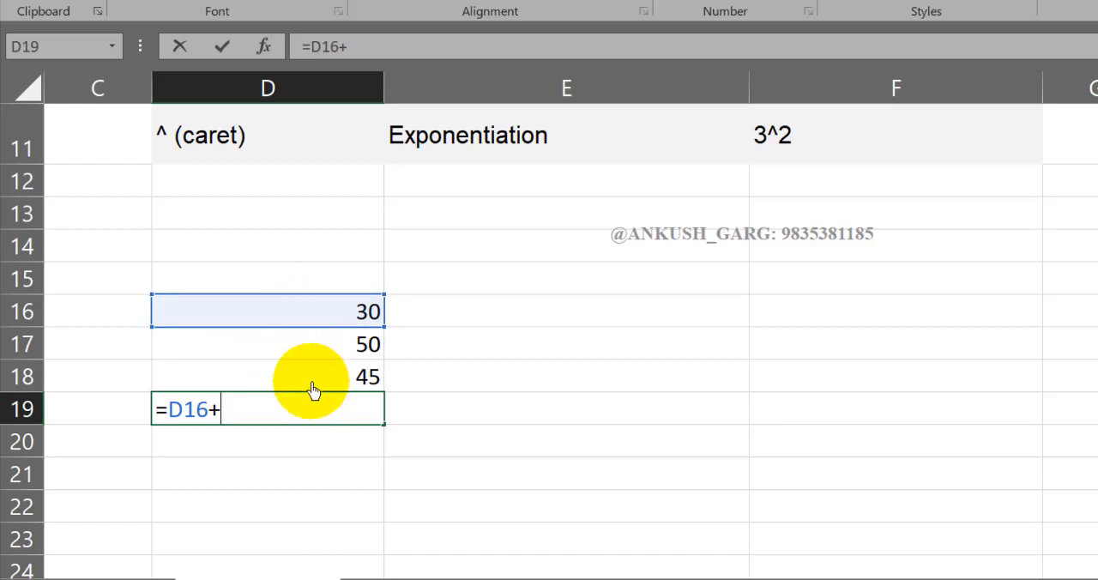
click(319, 355)
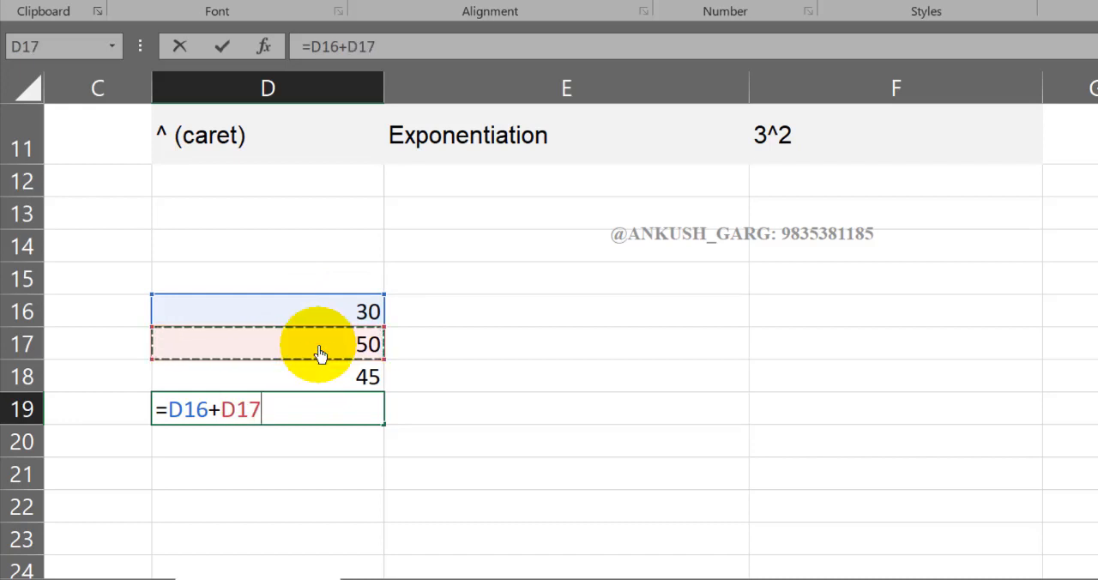
key(Return)
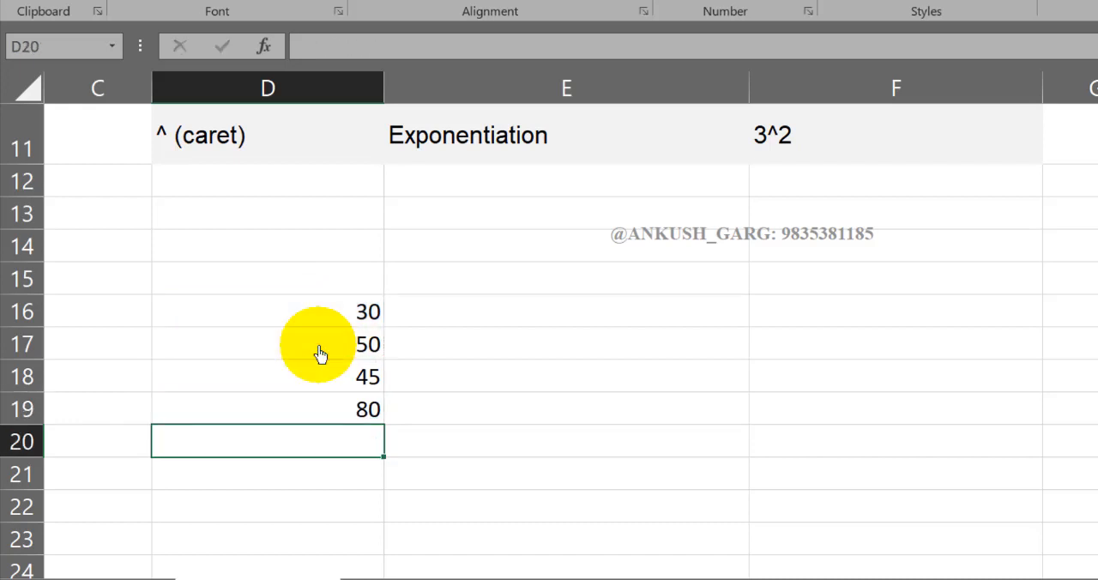
click(355, 409)
click(256, 7)
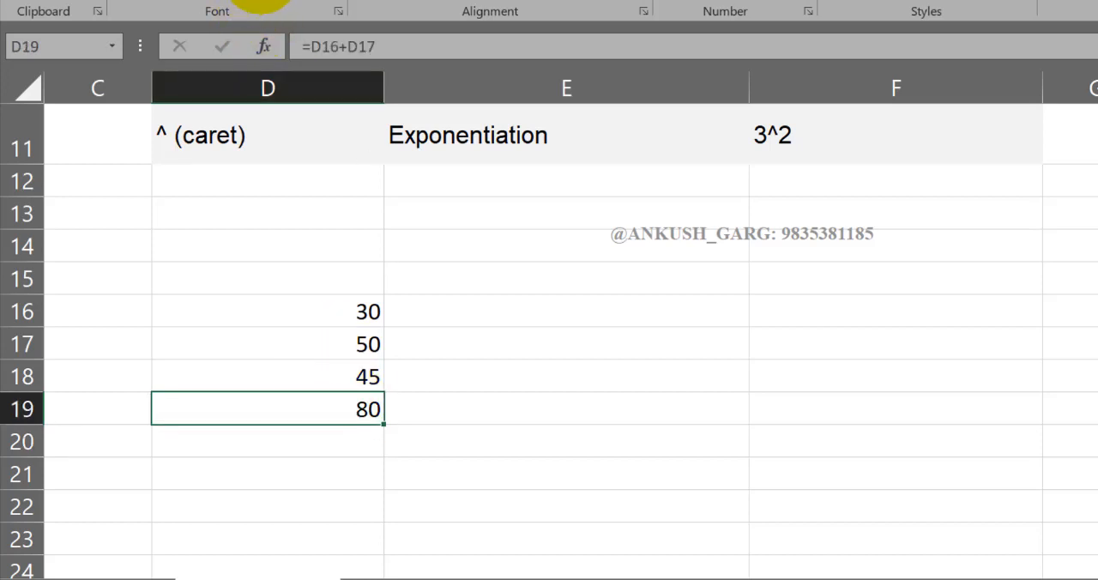
- Inspect the input values in D16 and D17 and the cell references used by the formula in D19
click(373, 315)
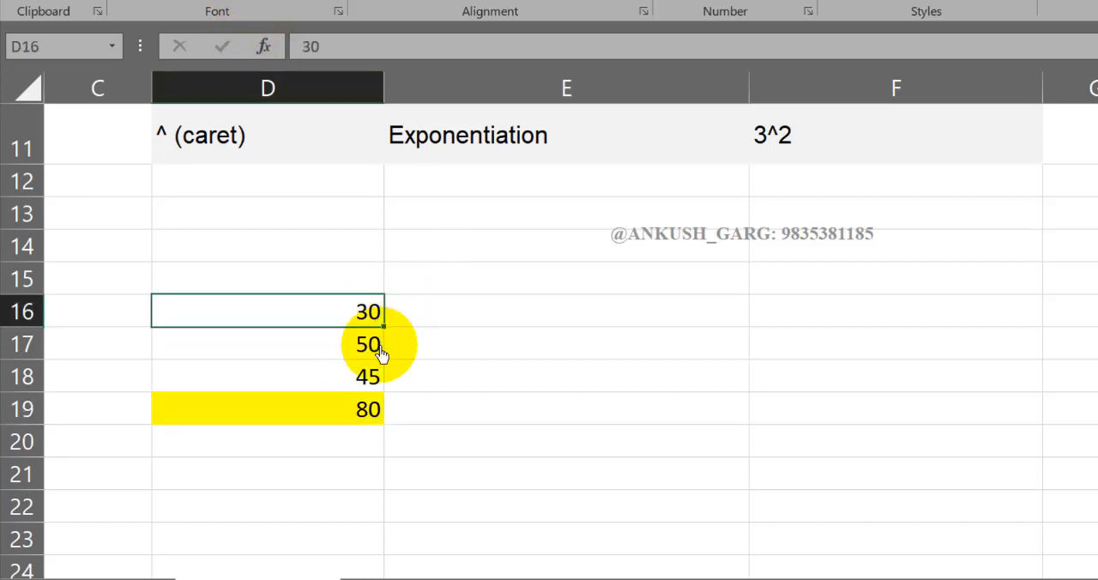
click(329, 346)
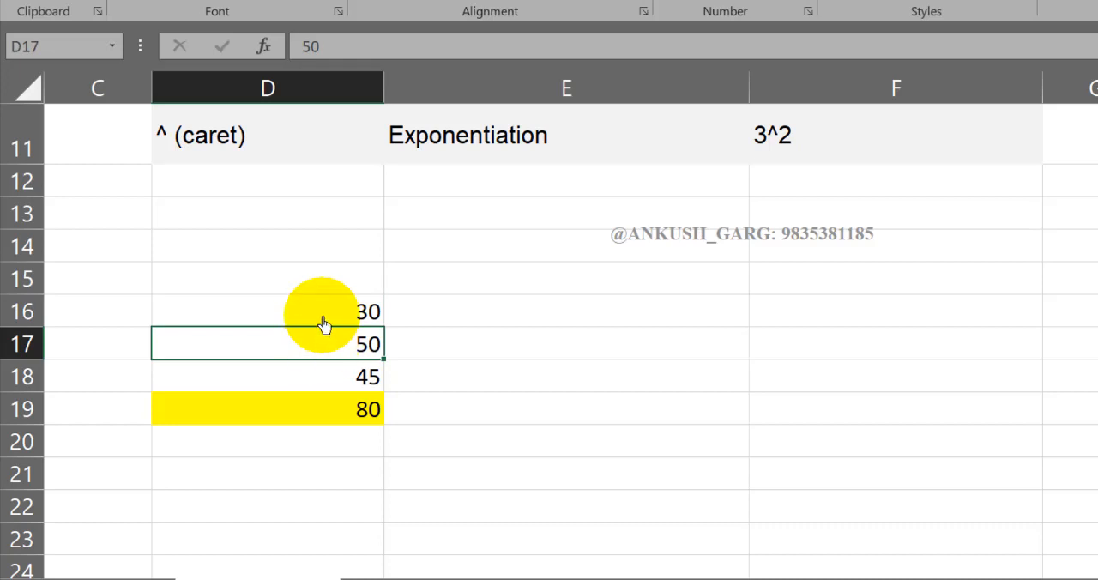
click(341, 420)
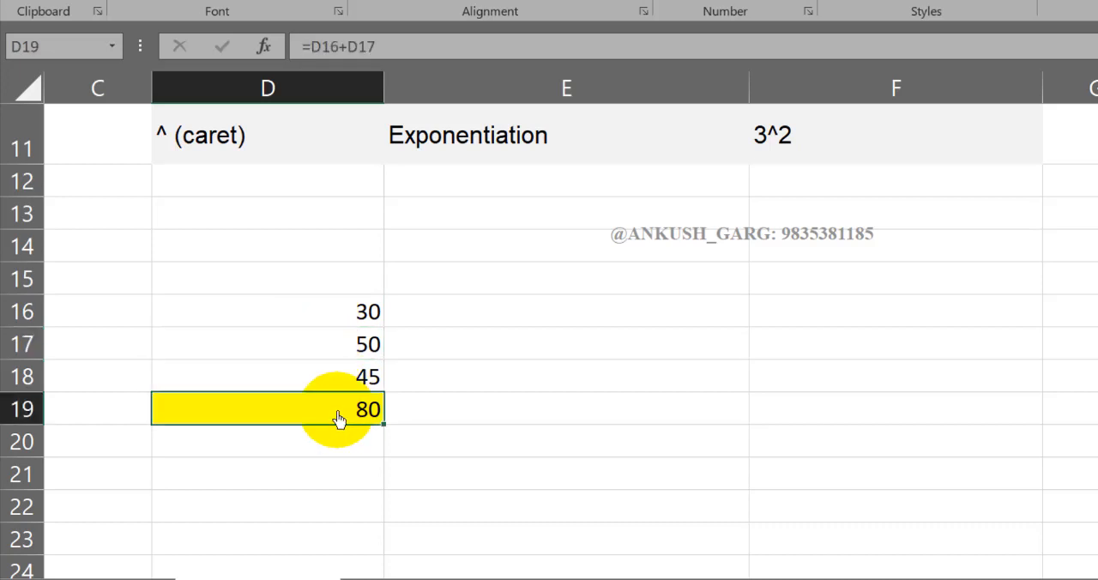
key(F2)
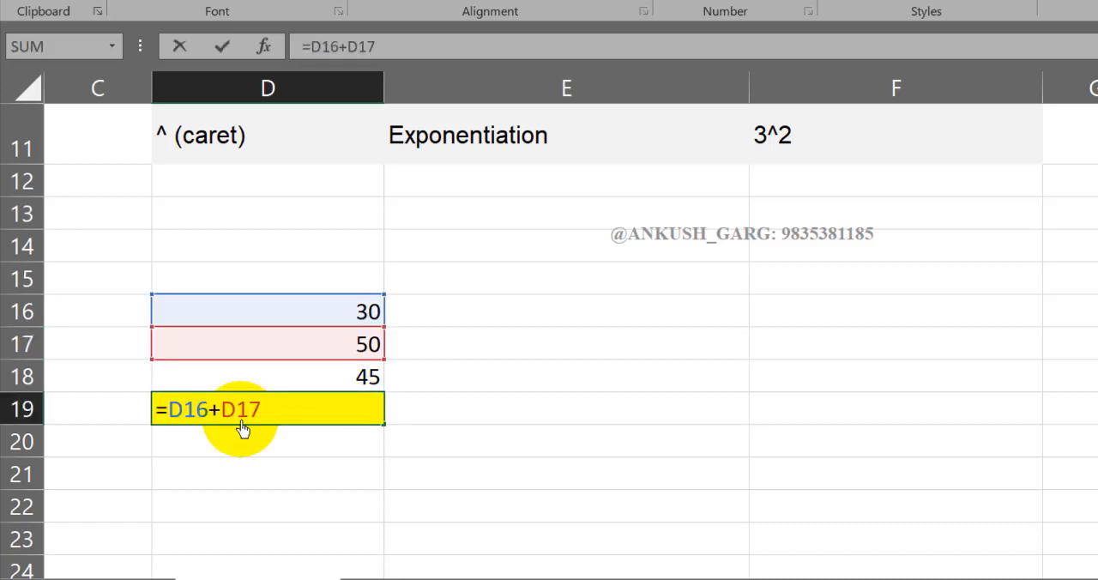
key(Return)
click(311, 422)
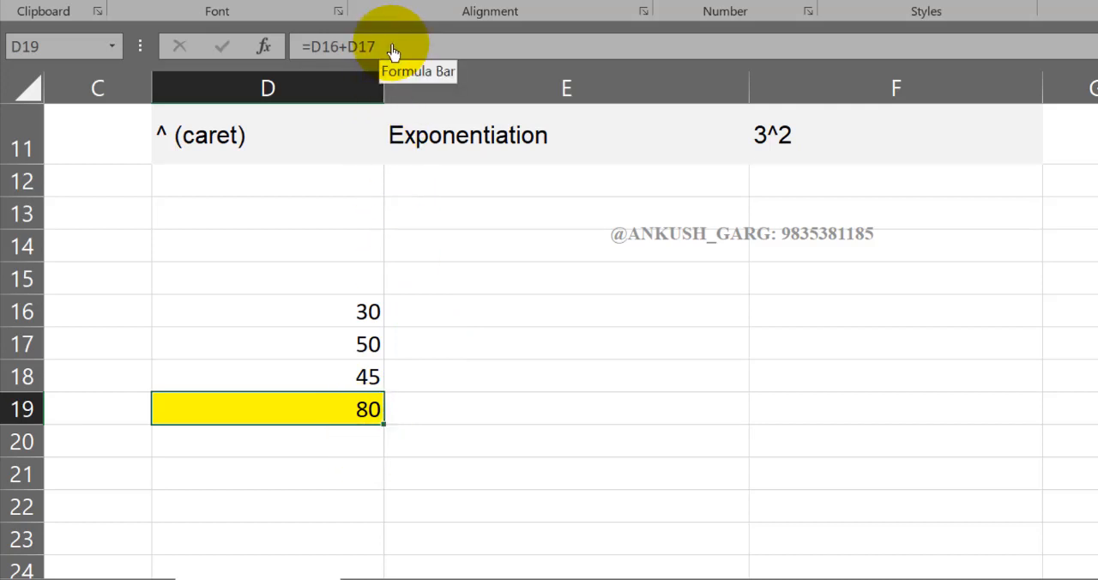
double_click(373, 412)
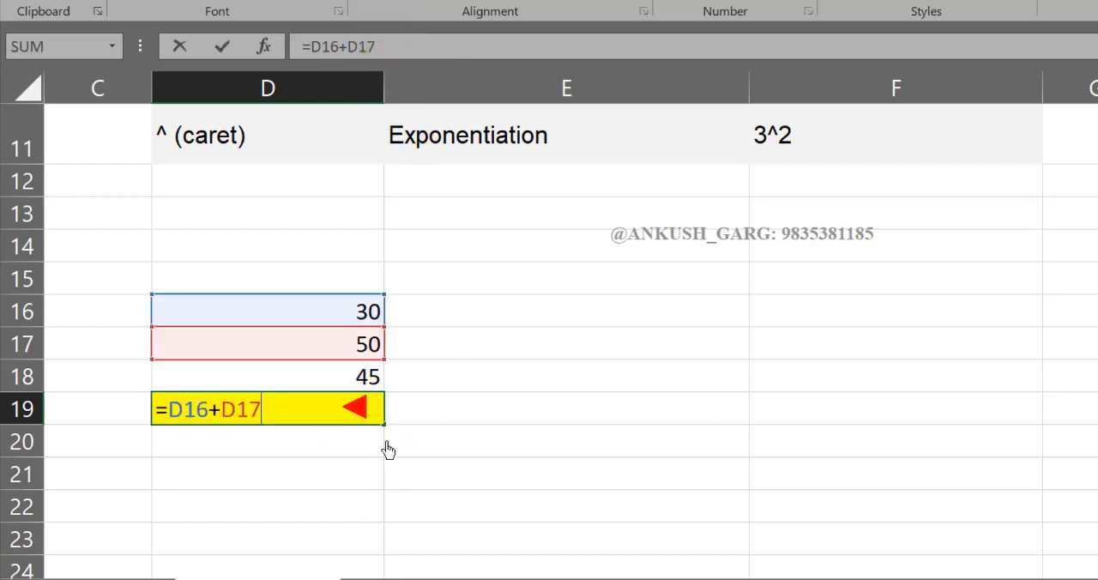
click(387, 450)
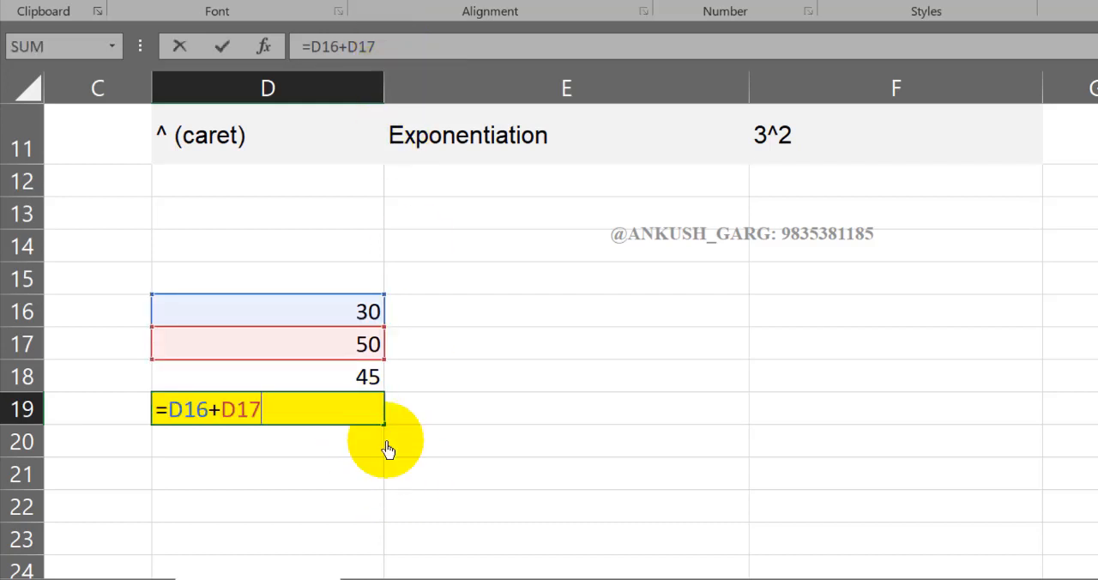
key(Return)
- Enter the formula =21+62+35+84+95865 in cell E16 to add typed numbers directly
click(491, 318)
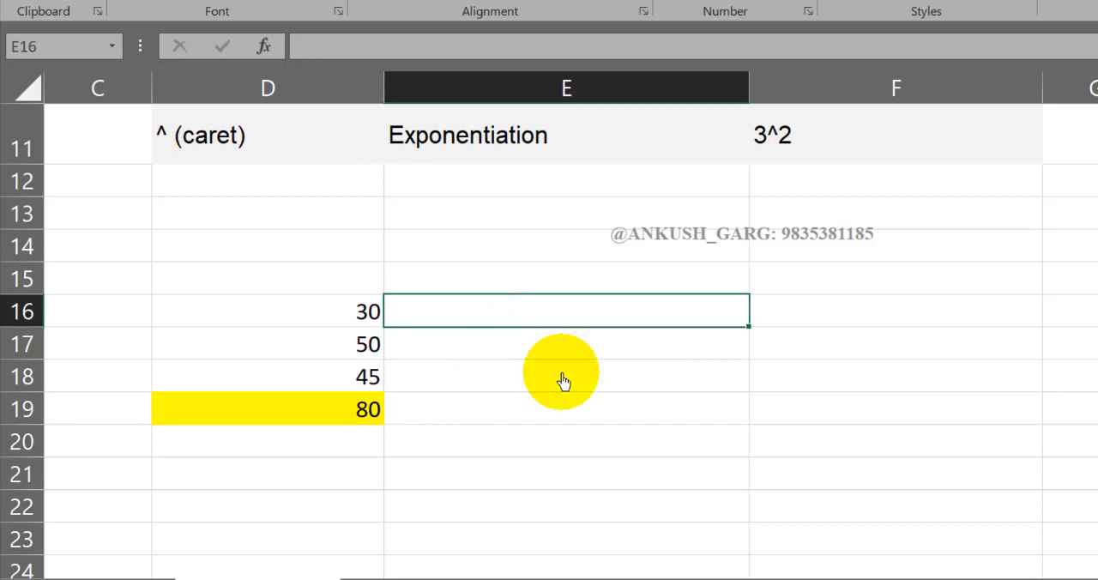
text(=)
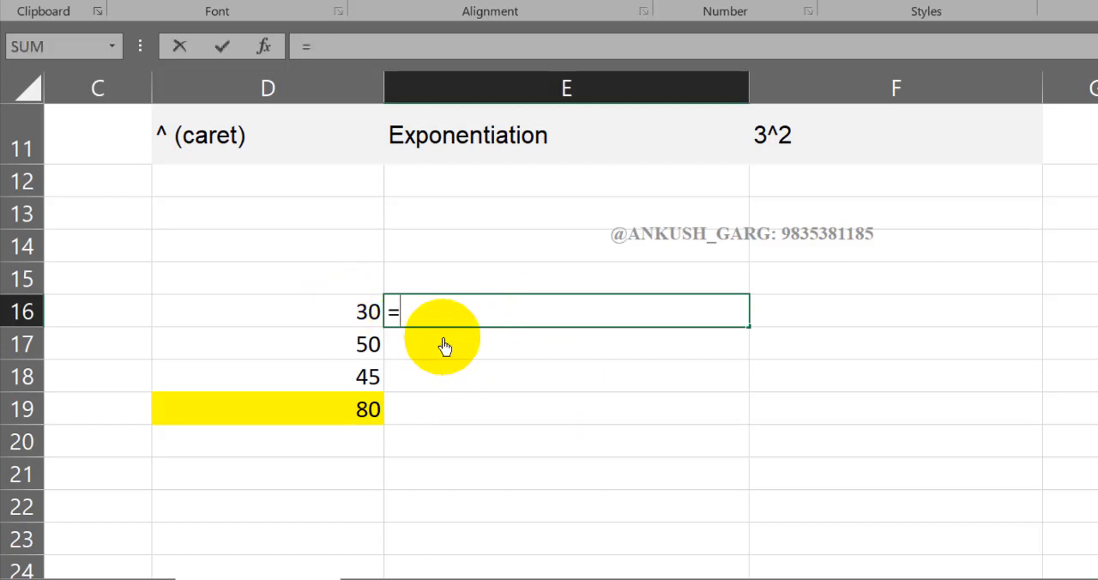
text(21+62+35+84+95865)
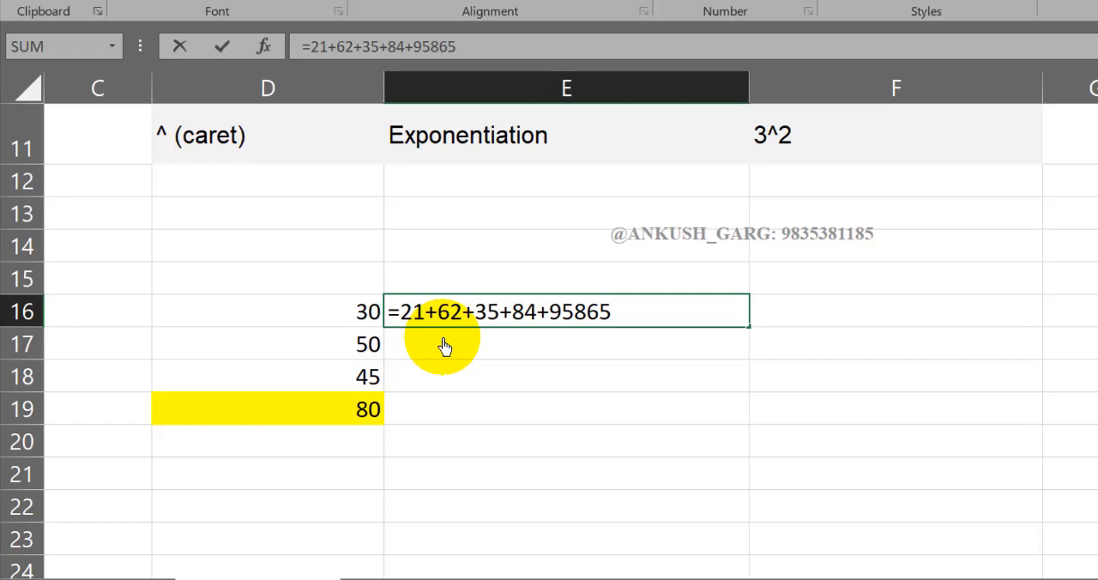
key(Return)
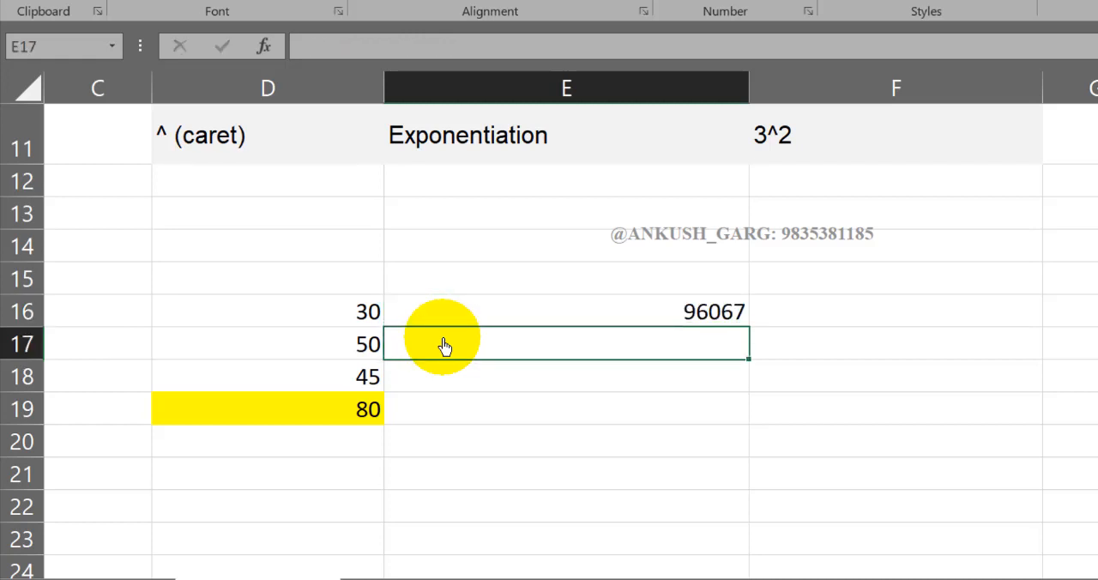
- Add the three numbers by cell reference in E17 with the formula =D17+D18+D16
text(=)
click(368, 347)
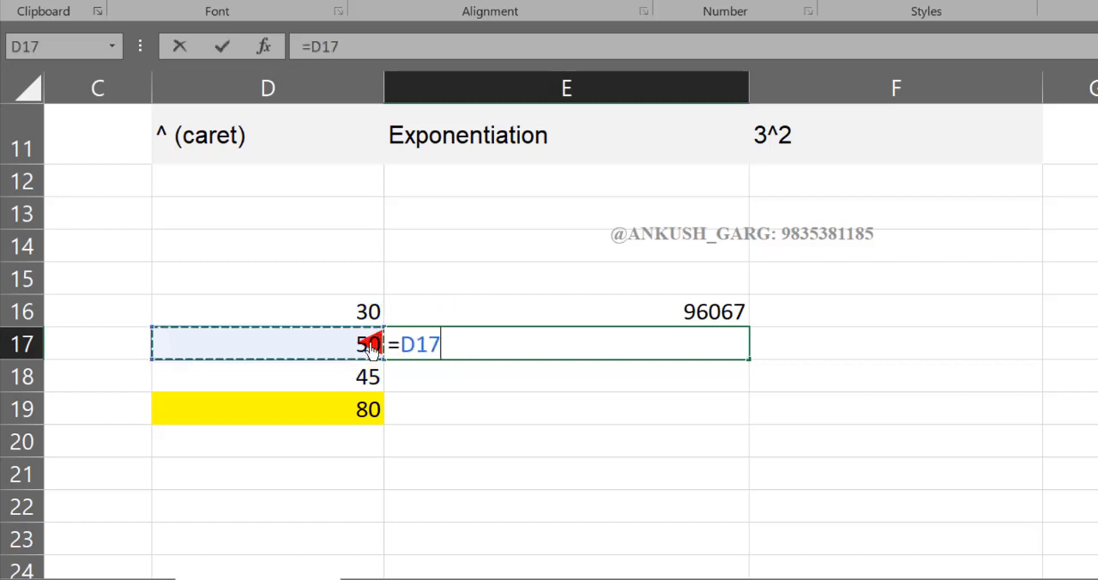
text(+)
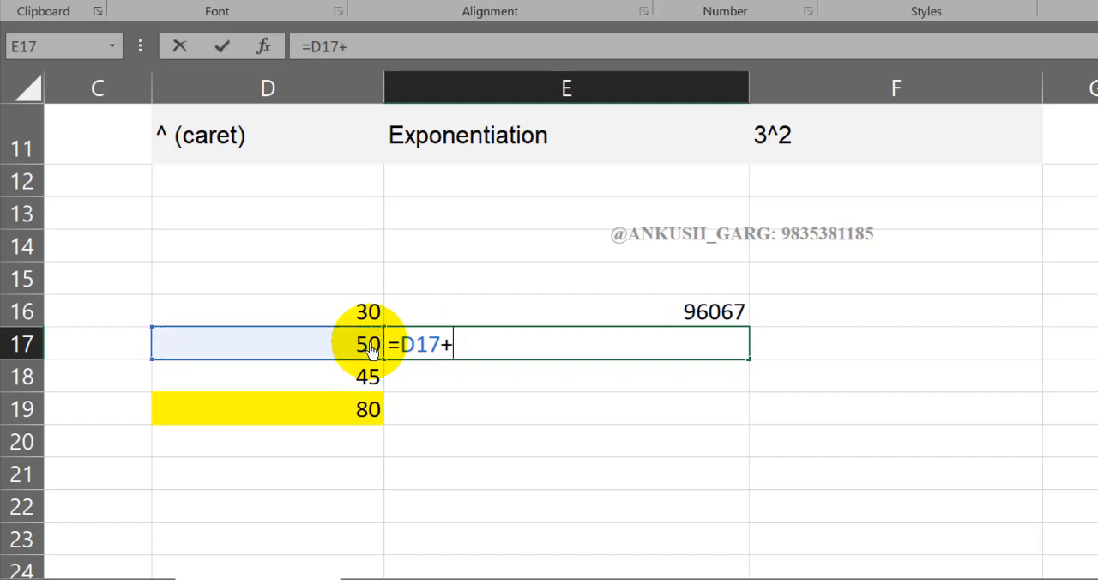
click(369, 381)
text(+)
click(361, 314)
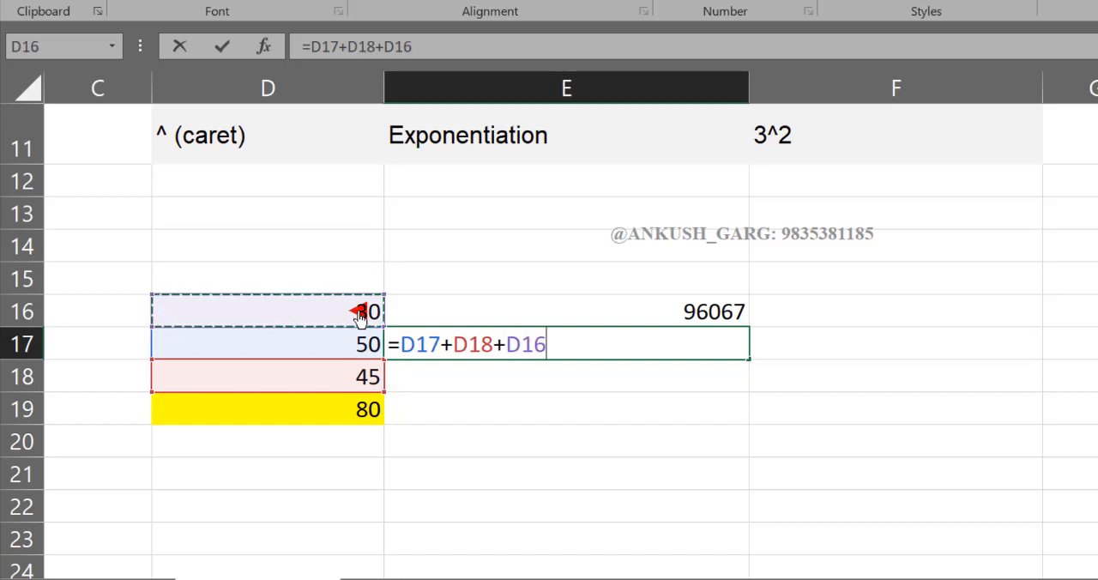
key(Return)
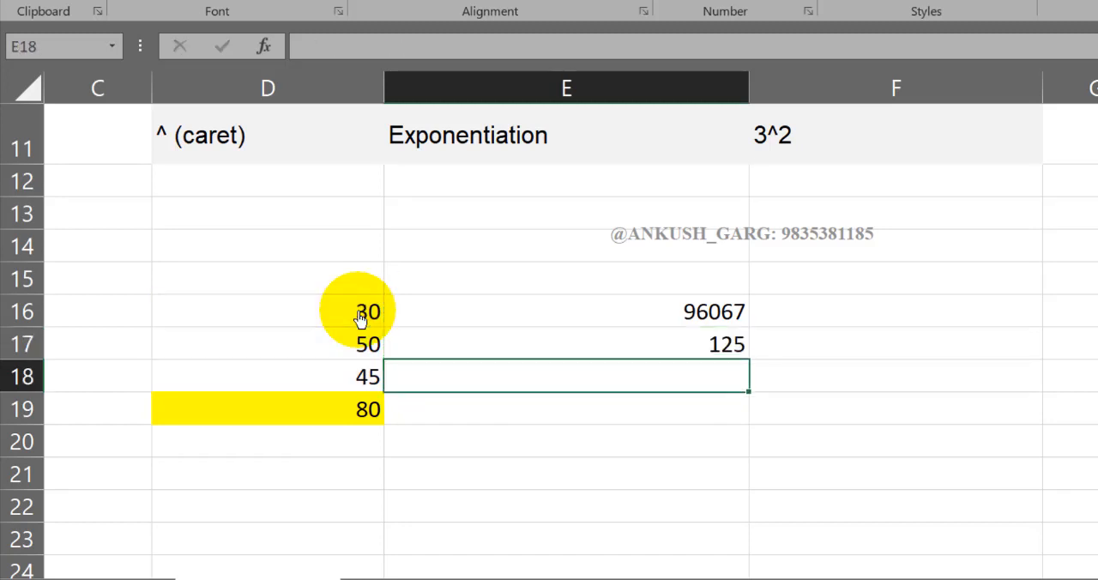
- Enter 65 in cell D21 and 98 in cell D22 as sample numbers for subtraction
scroll(361, 318, down, 1)
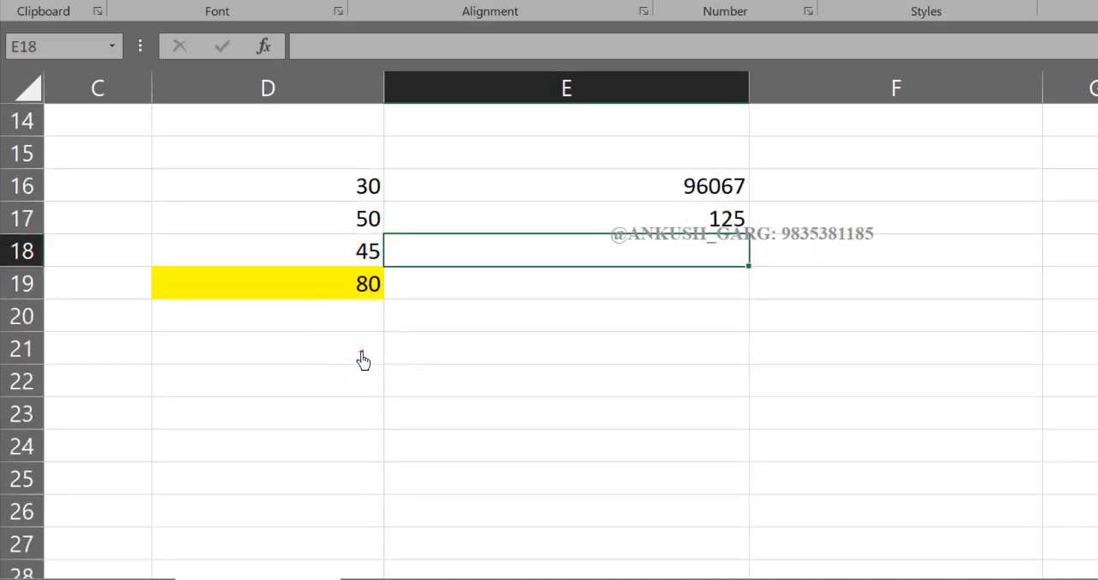
click(360, 350)
text(65)
key(Return)
text(98)
key(Return)
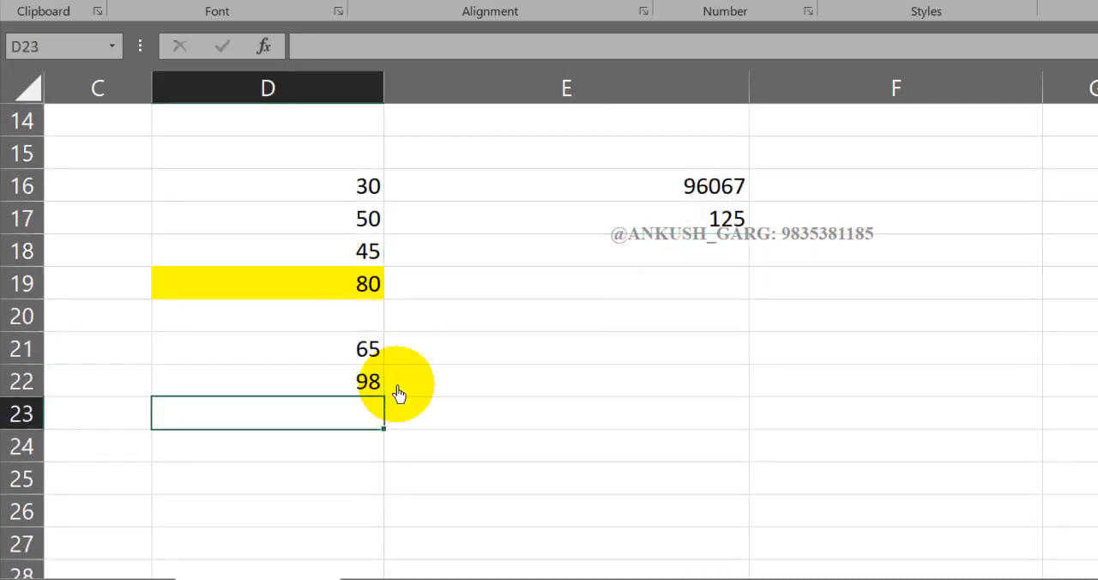
- Subtract the first sample number from the second in cell E22 with the formula =D22-D21
click(453, 384)
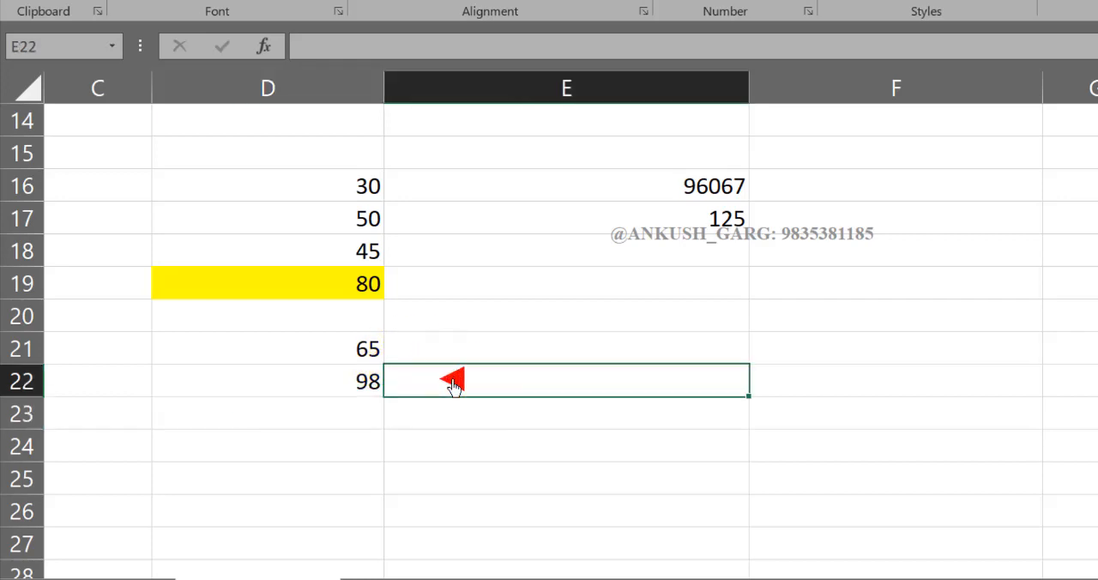
text(=)
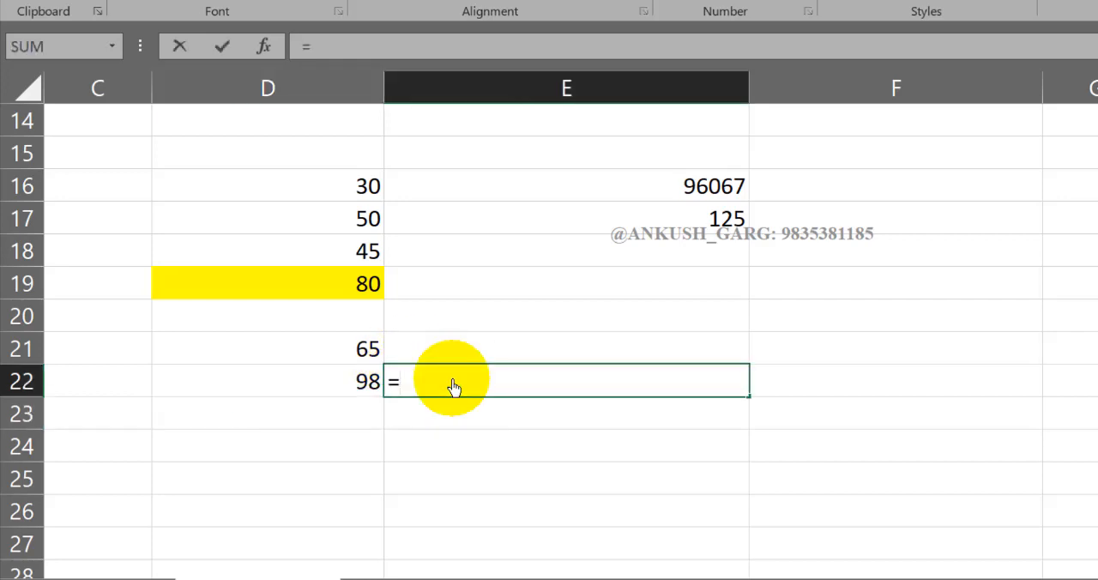
click(352, 389)
text(-)
click(356, 351)
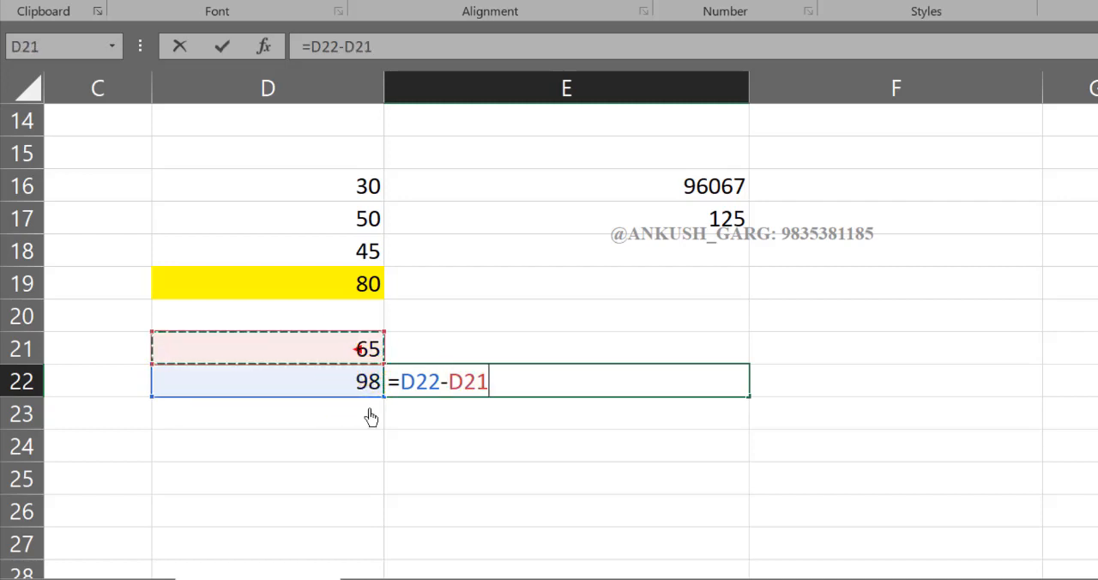
key(Return)
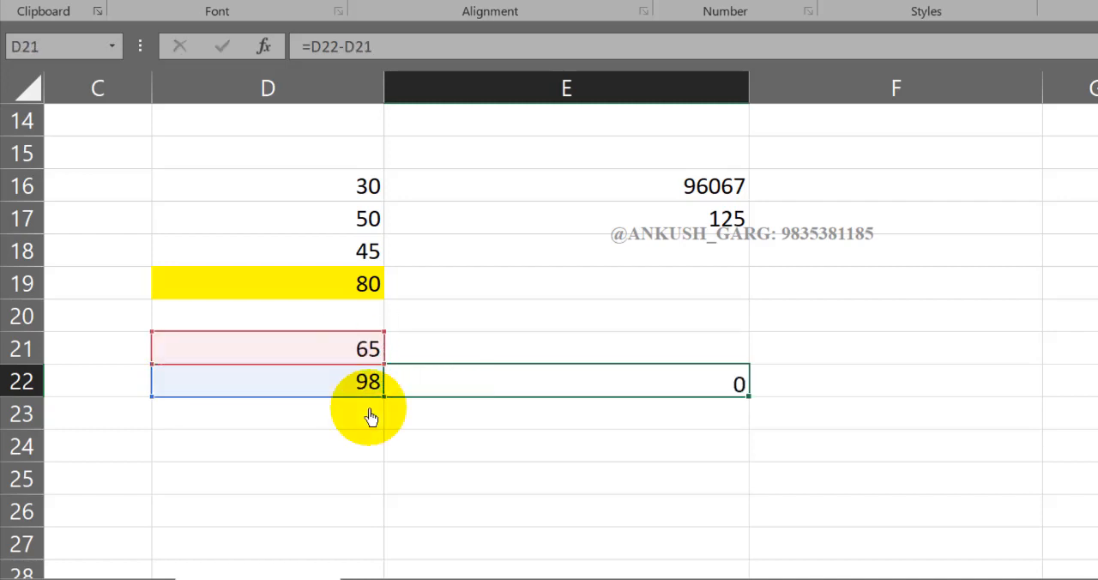
- Enter the reversed subtraction =D21-D22 in cell E23
text(=)
click(369, 352)
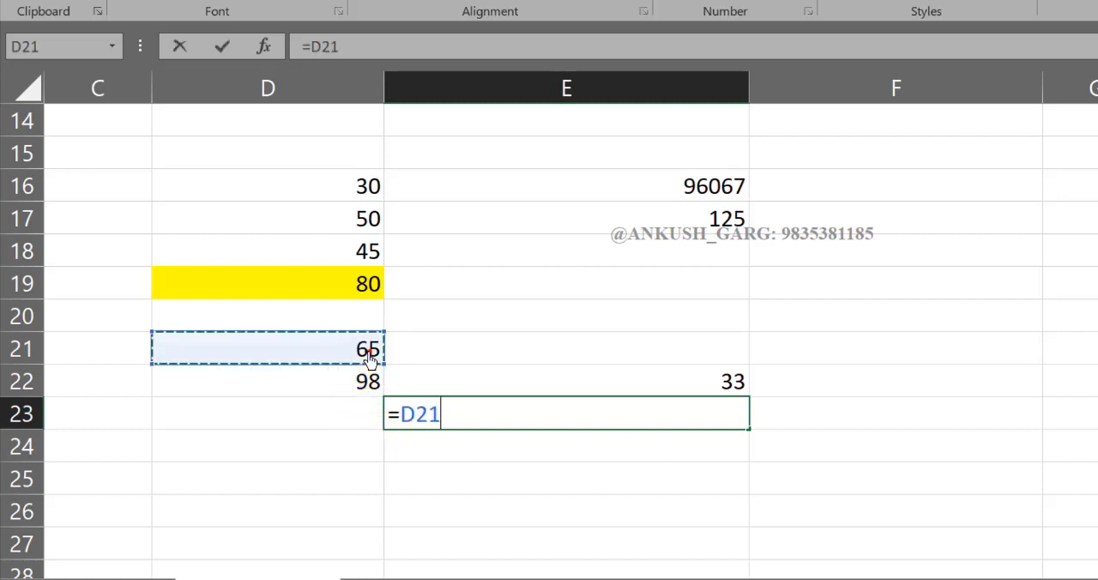
text(-)
click(371, 393)
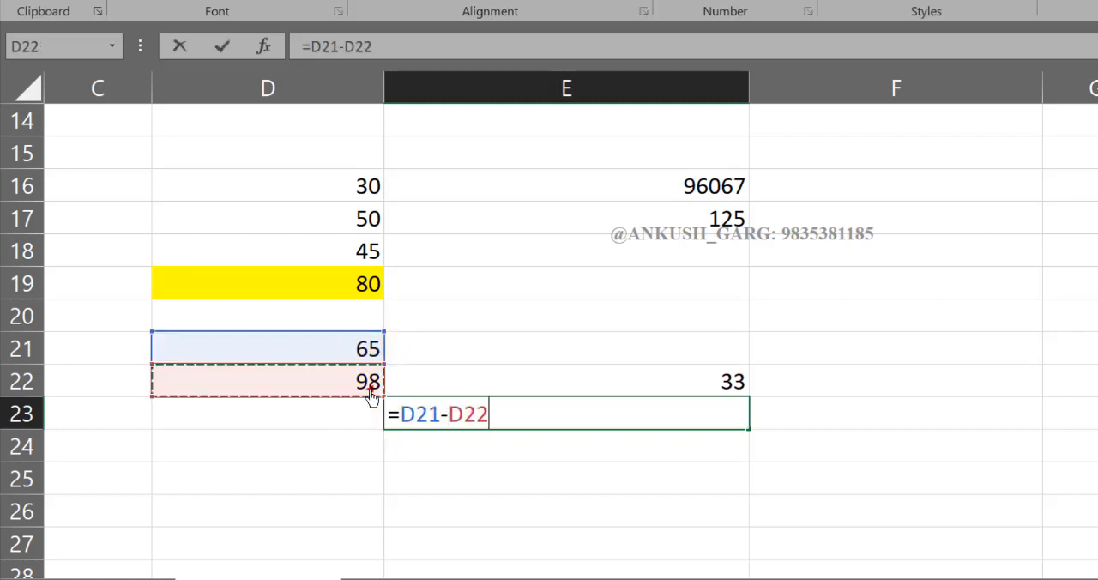
key(Return)
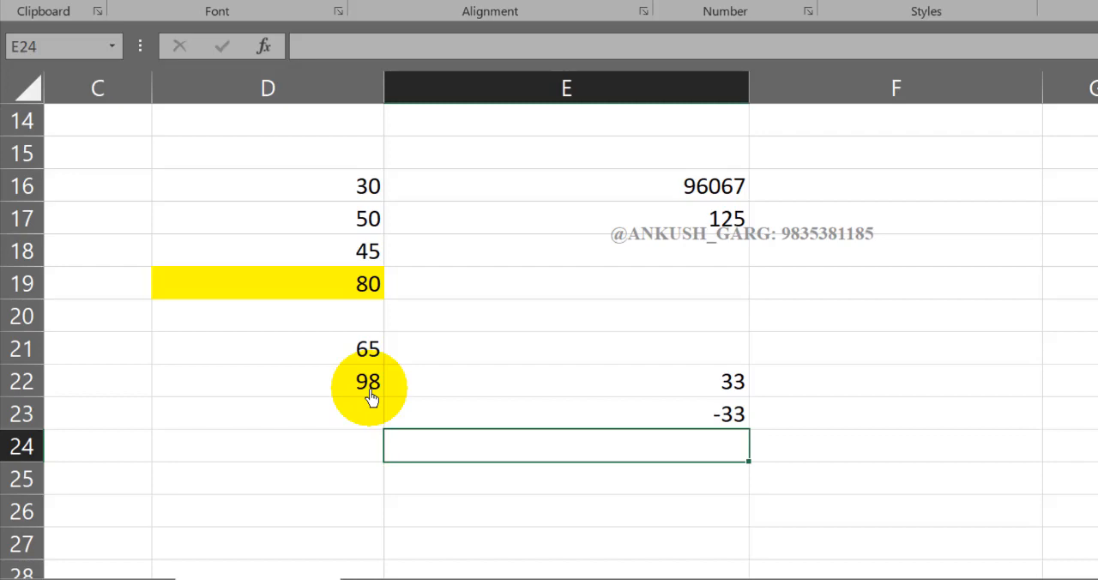
- Review the arithmetic operators table, then select the empty cell D25 below the subtraction example
click(378, 456)
scroll(454, 434, up, 3)
scroll(454, 434, up, 1)
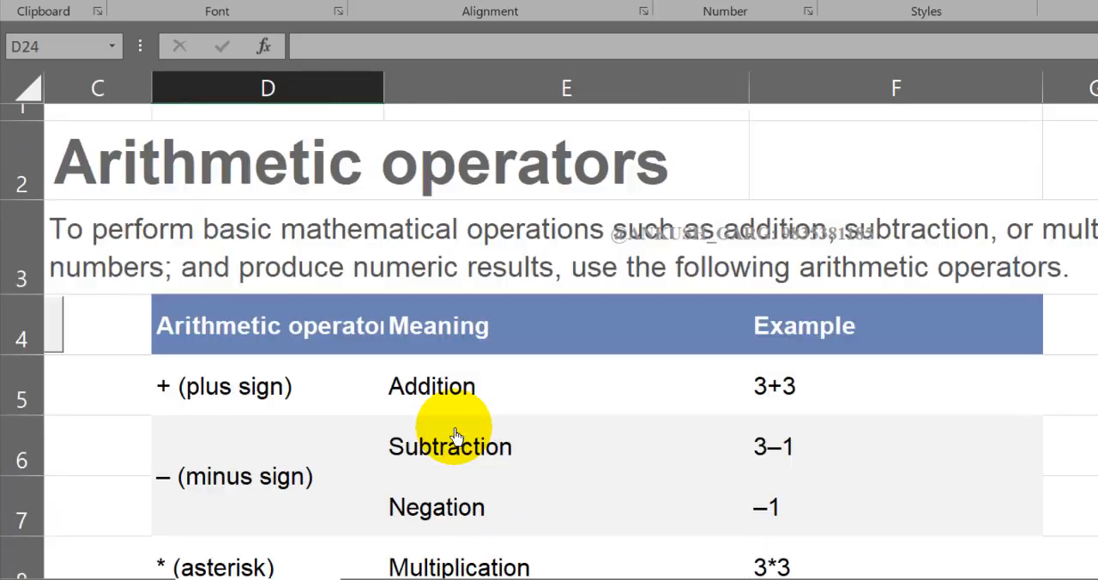
scroll(263, 493, down, 1)
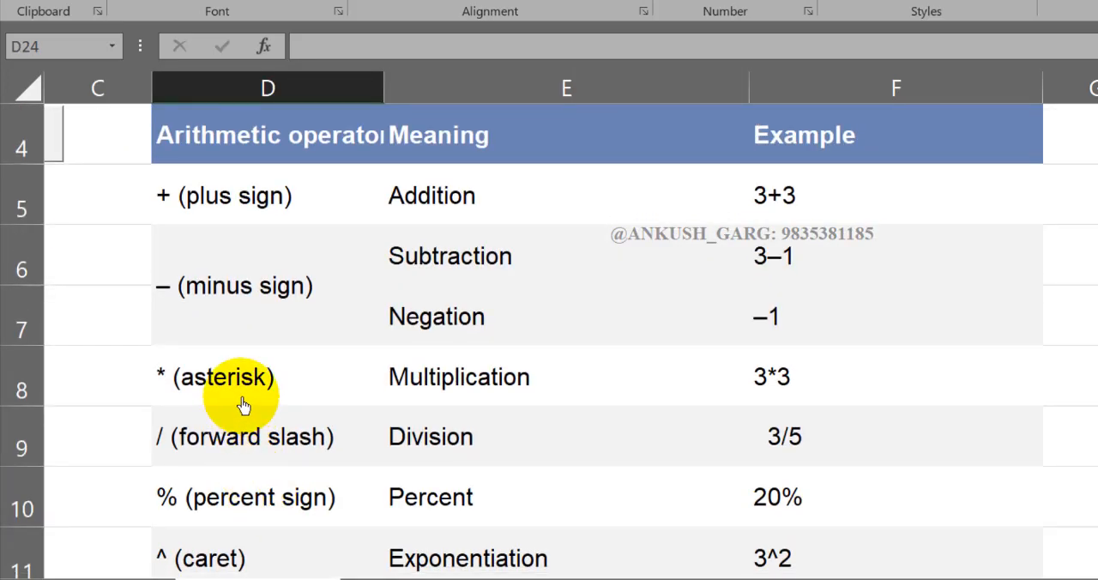
scroll(243, 405, down, 4)
click(283, 425)
click(353, 424)
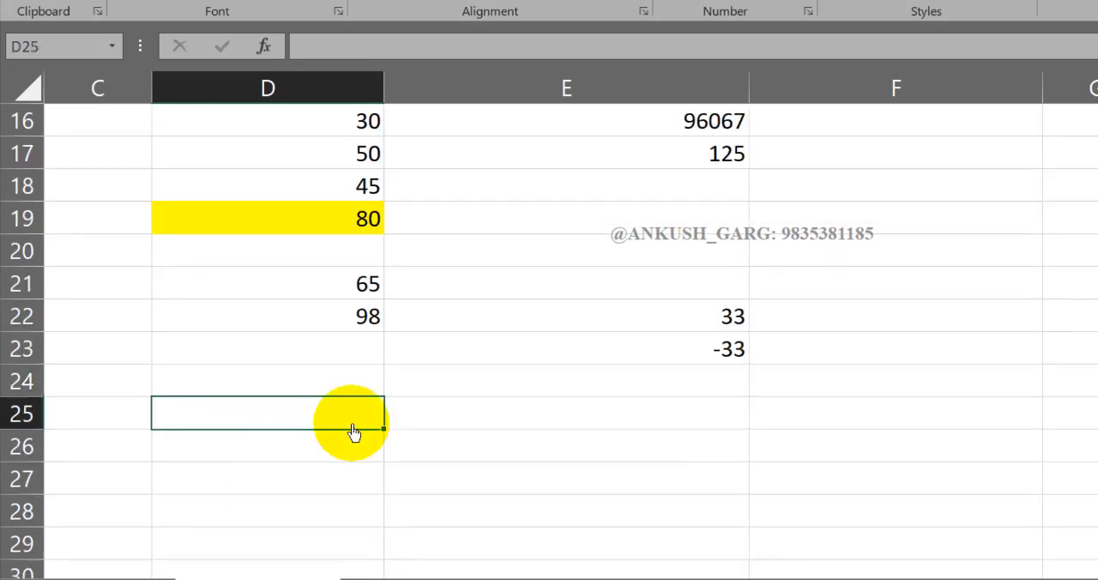
text(6)
key(Tab)
text(5)
key(Tab)
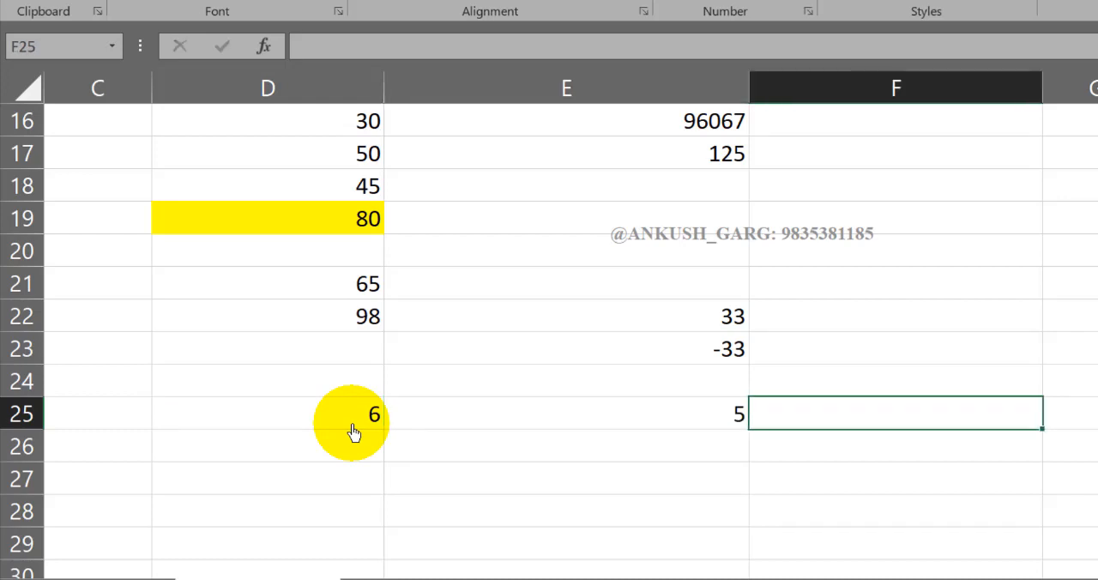
click(577, 432)
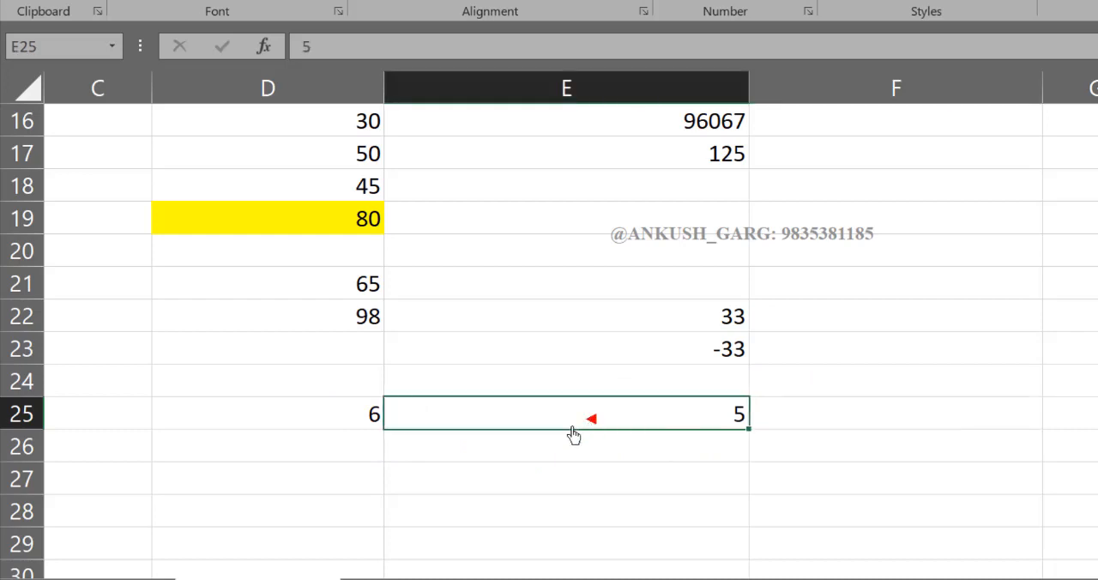
key(Delete)
click(257, 428)
key(Delete)
- Enter 6 and 5 in cells C25 and D25, and 4 and 8 in cells C26 and D26 as multiplication samples
click(137, 427)
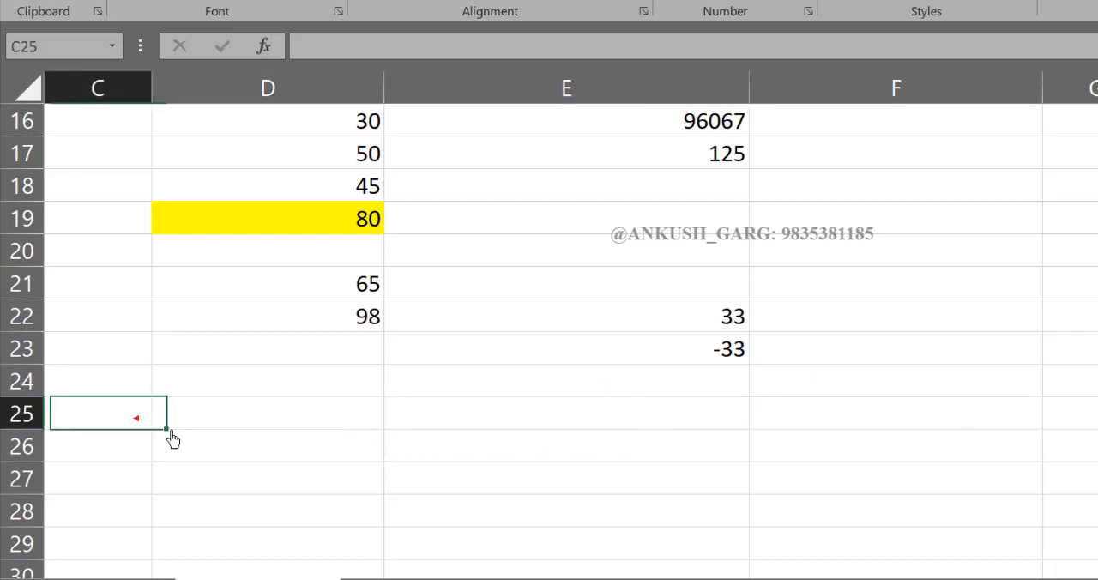
text(6)
key(Tab)
text(5)
key(ctrl+Return)
key(Return)
text(4)
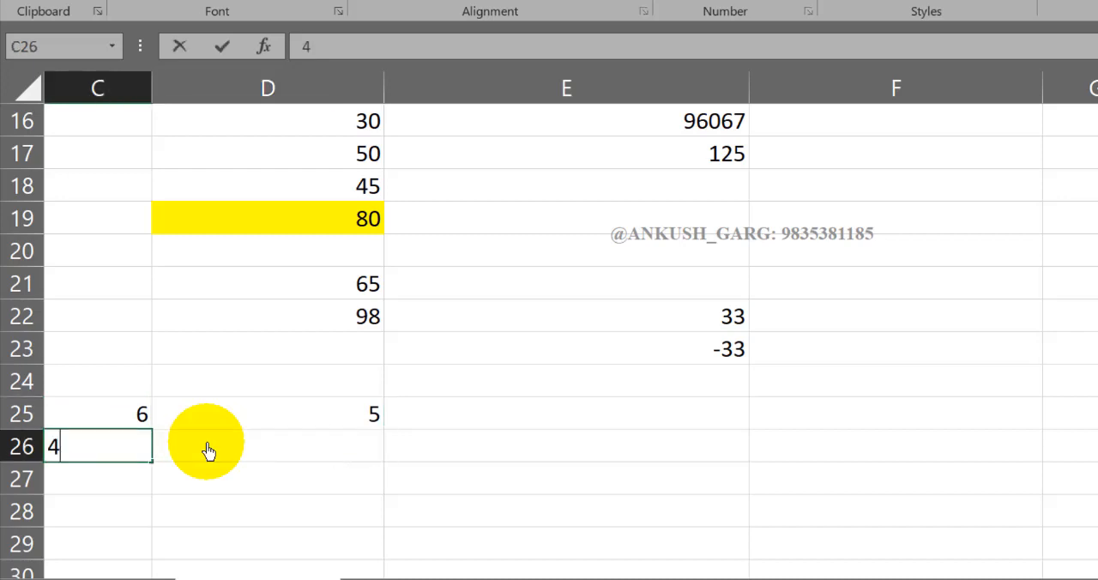
key(Tab)
text(8)
- Multiply the first pair of sample numbers in cell E25 with the formula =C25*D25
click(406, 420)
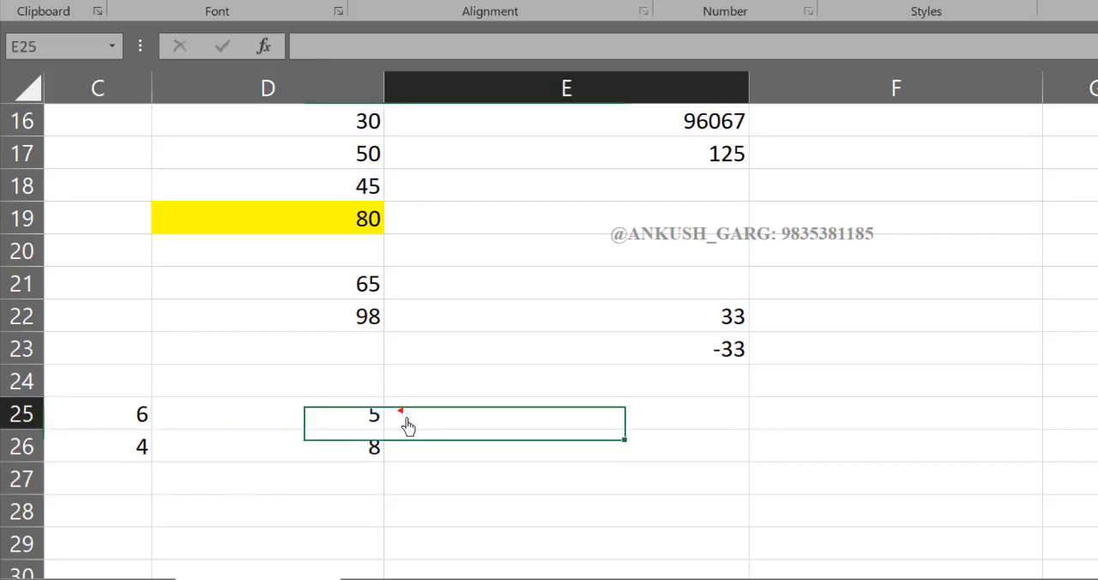
text(=)
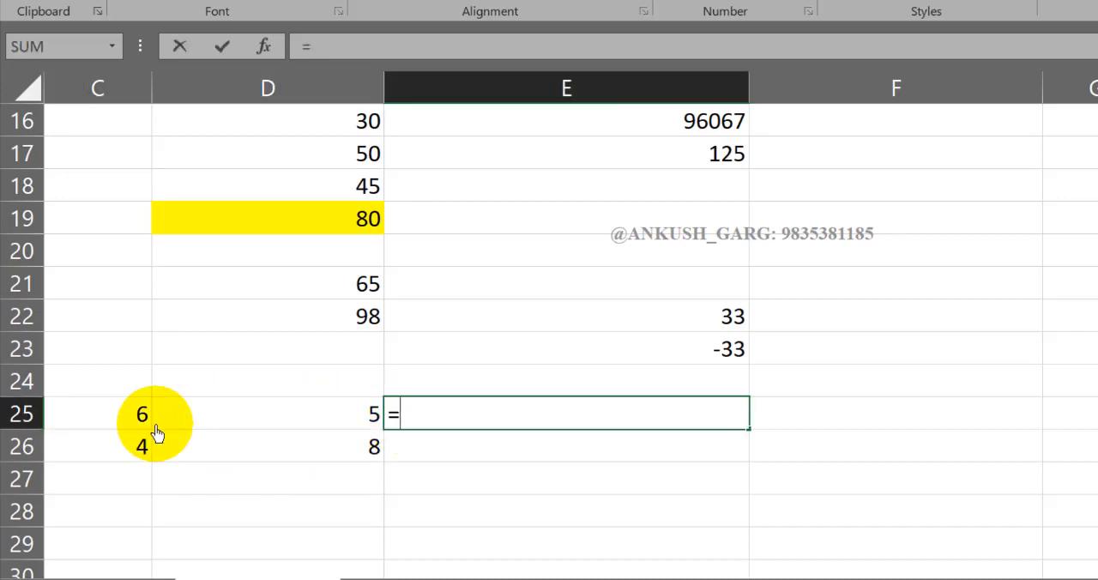
click(110, 427)
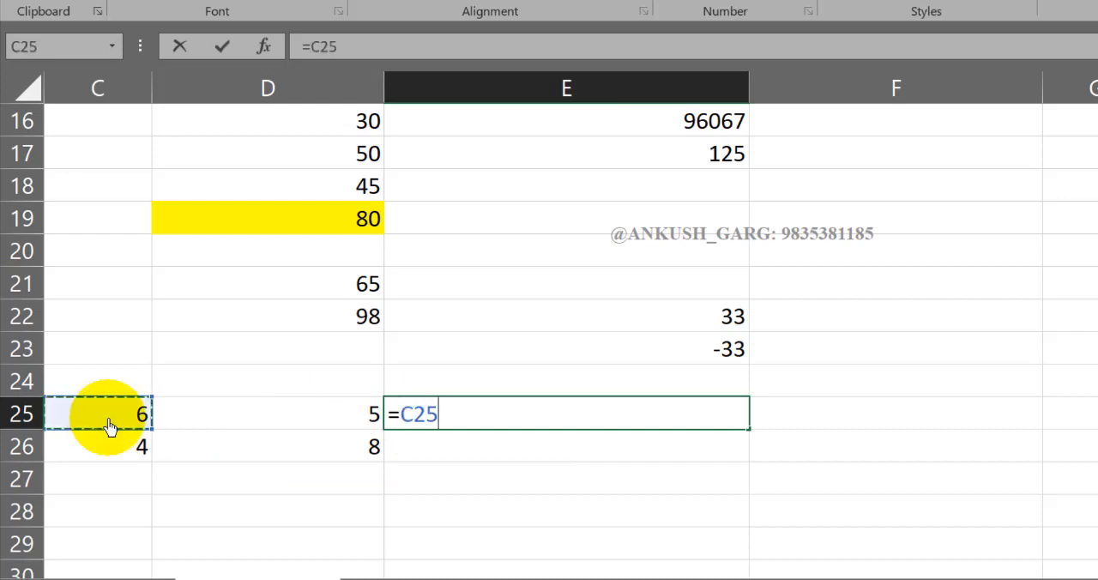
text(*)
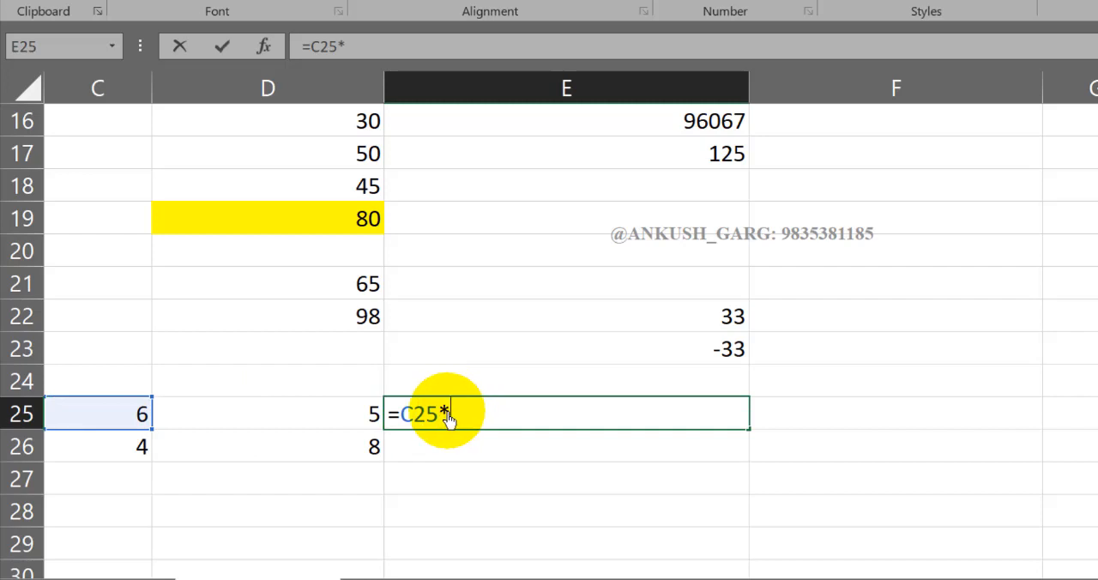
click(341, 422)
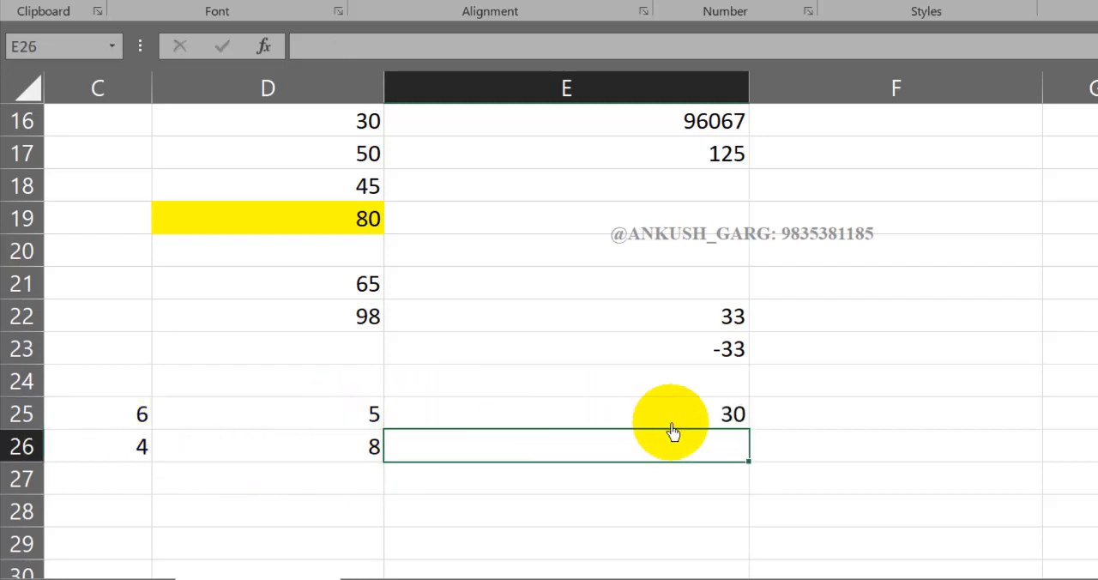
- Multiply the second pair of sample numbers in cell E26 with the formula =C26*D26
text(=)
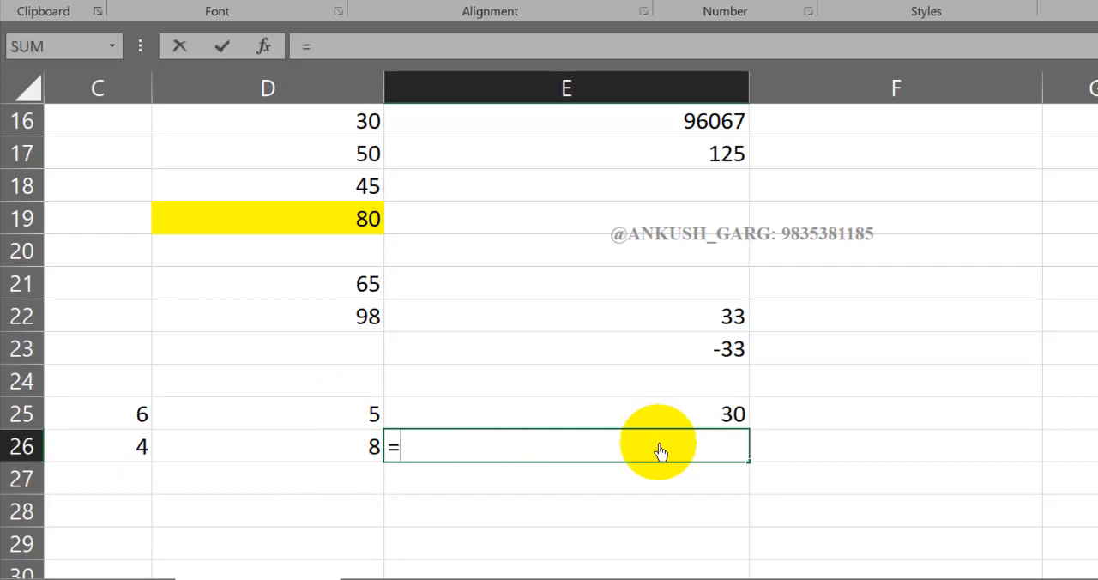
click(143, 450)
text(*)
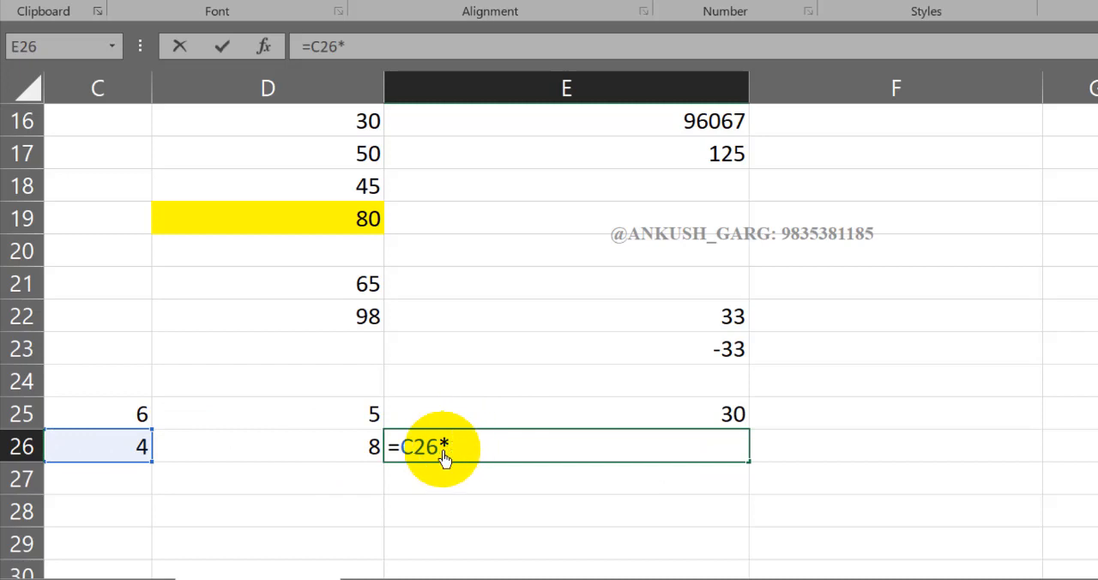
click(343, 452)
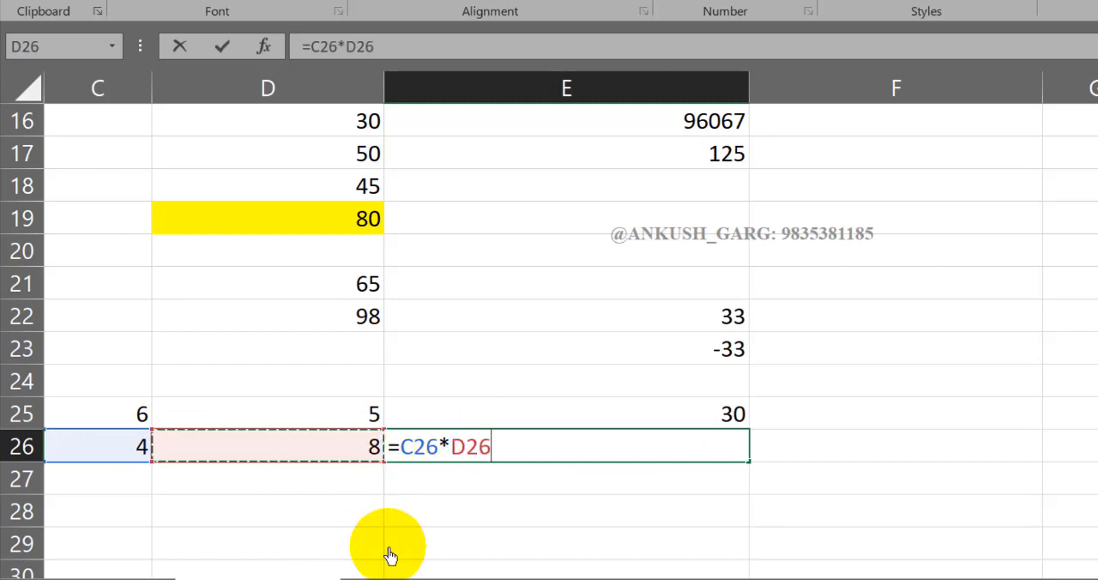
key(Return)
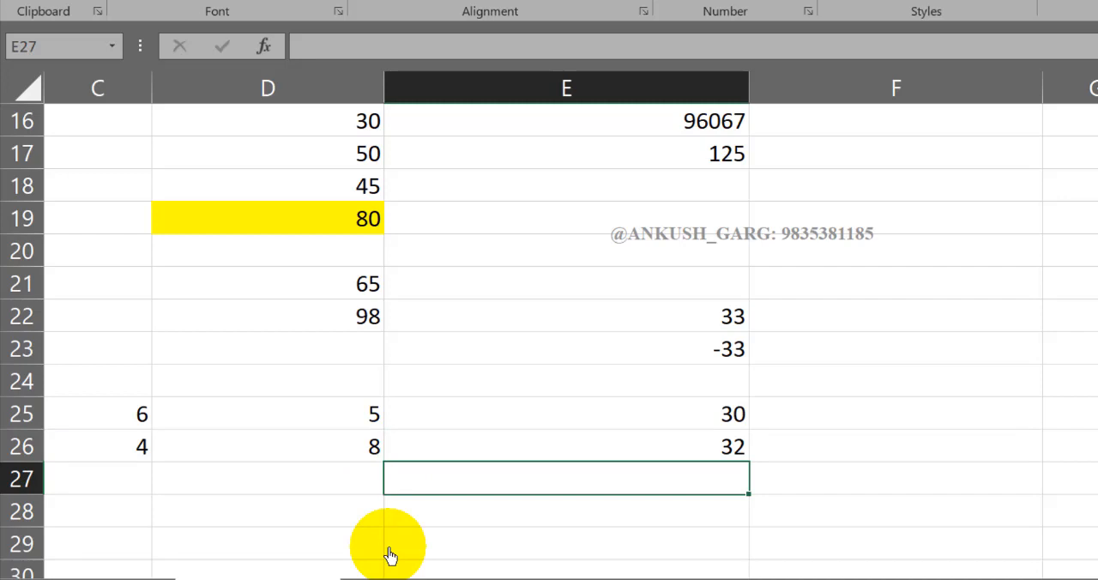
- Enter 25 in cell D28 and 5 in cell E28 as sample numbers for division
click(369, 512)
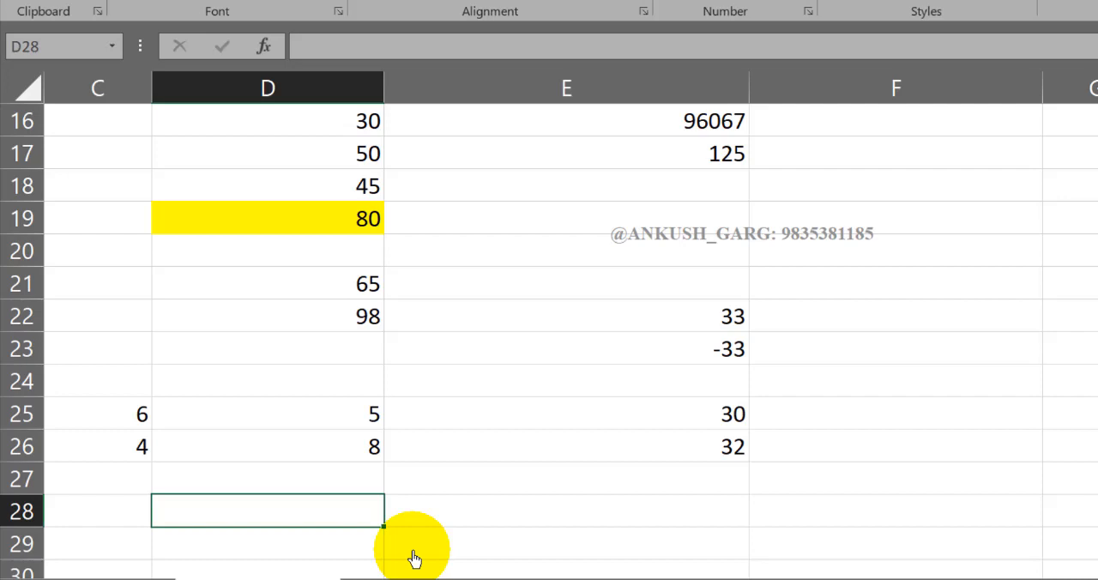
text(25)
key(ctrl+Return)
key(Right)
text(5)
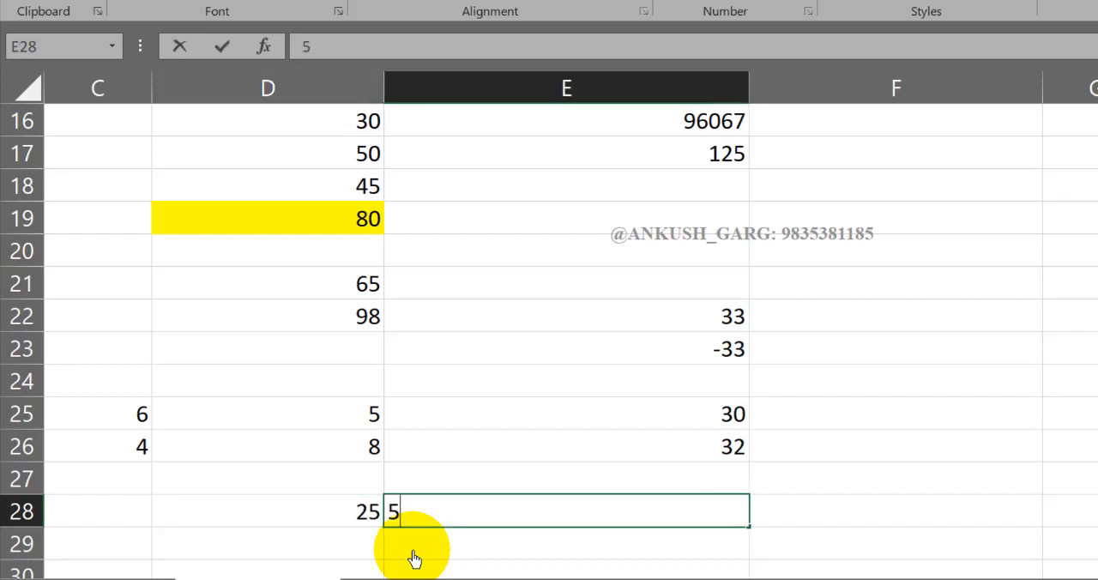
key(Tab)
- Divide the first sample number by the second in cell F28 with the formula =D28/E28
text(=)
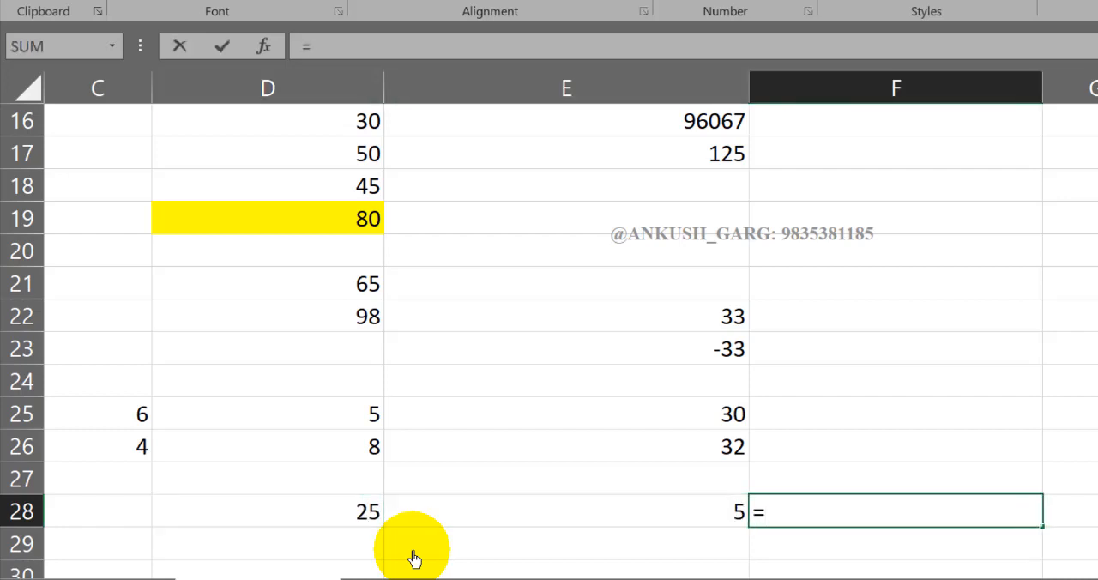
click(365, 519)
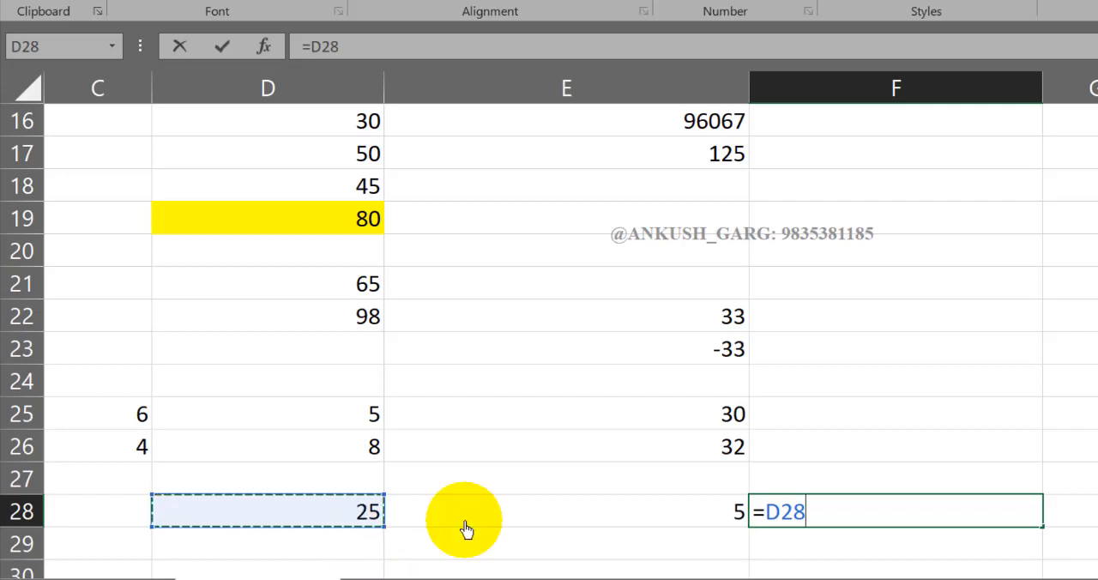
text(/)
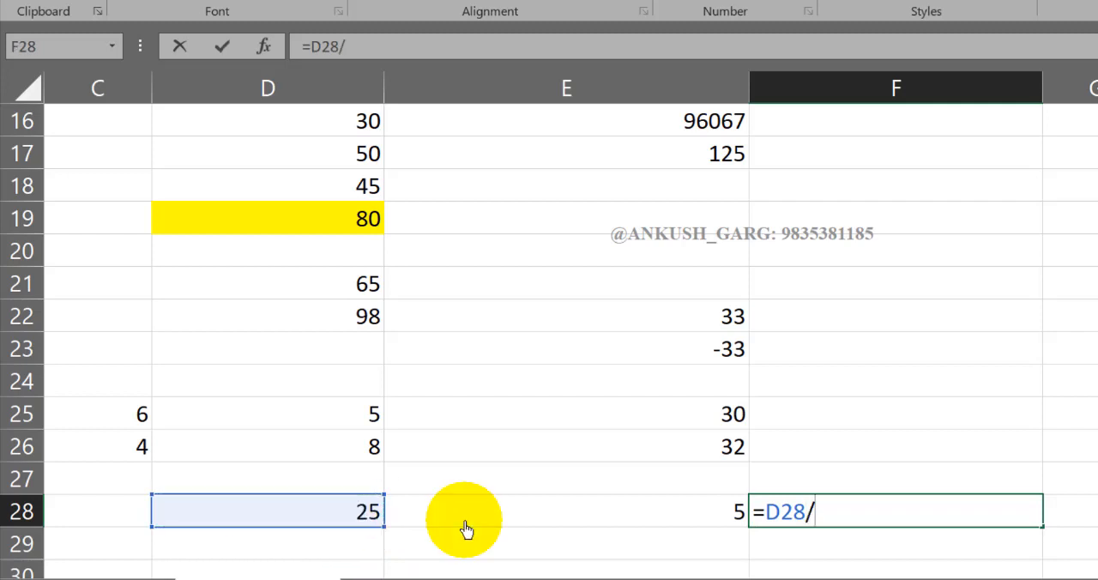
click(706, 513)
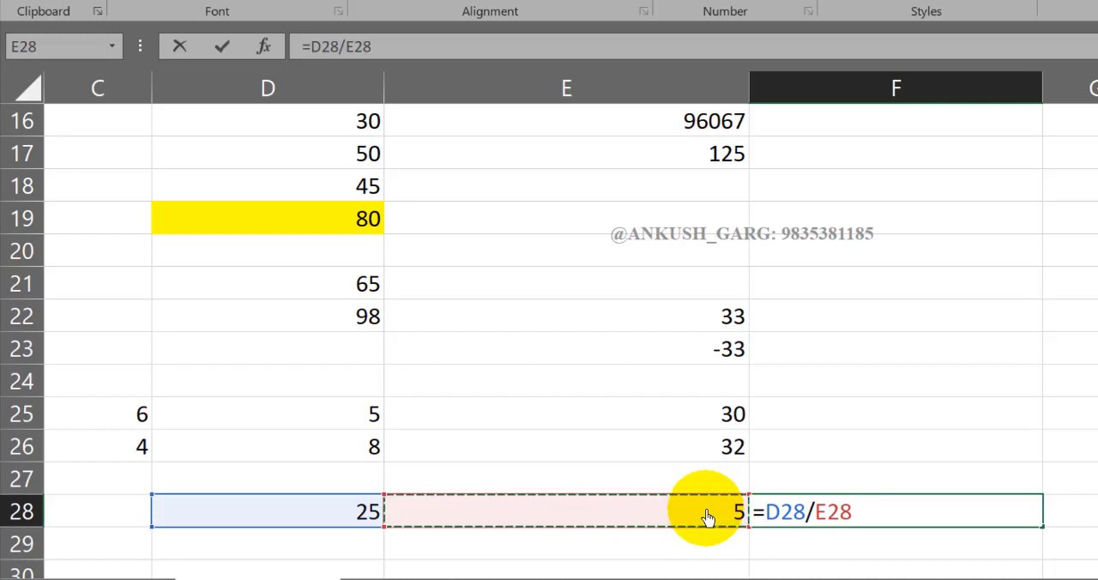
key(Return)
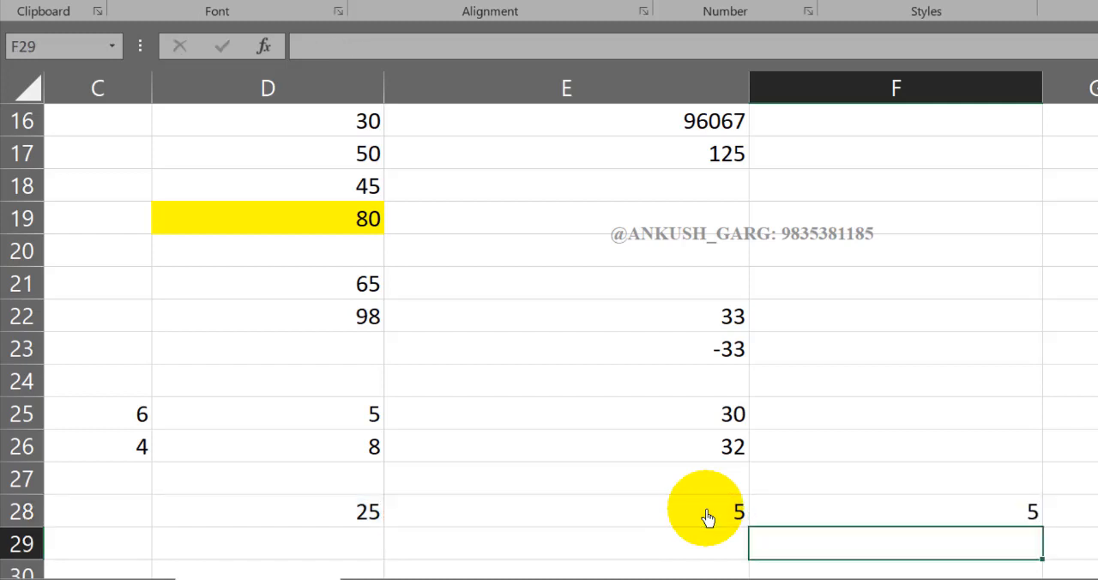
- Enter a division of directly typed numbers in cell E29 with the formula =500/2
click(806, 520)
click(690, 540)
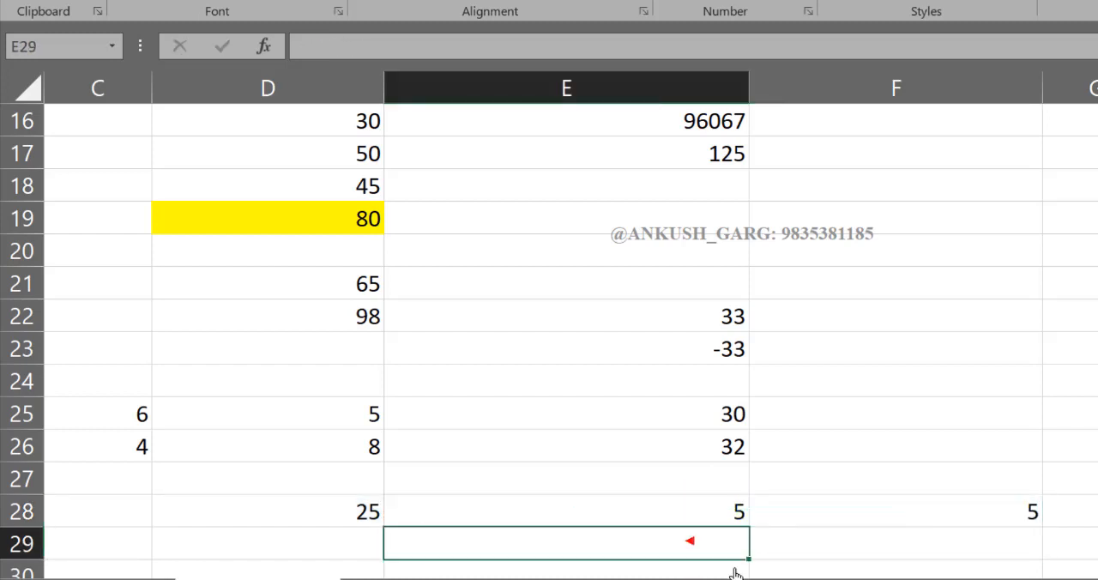
text(=)
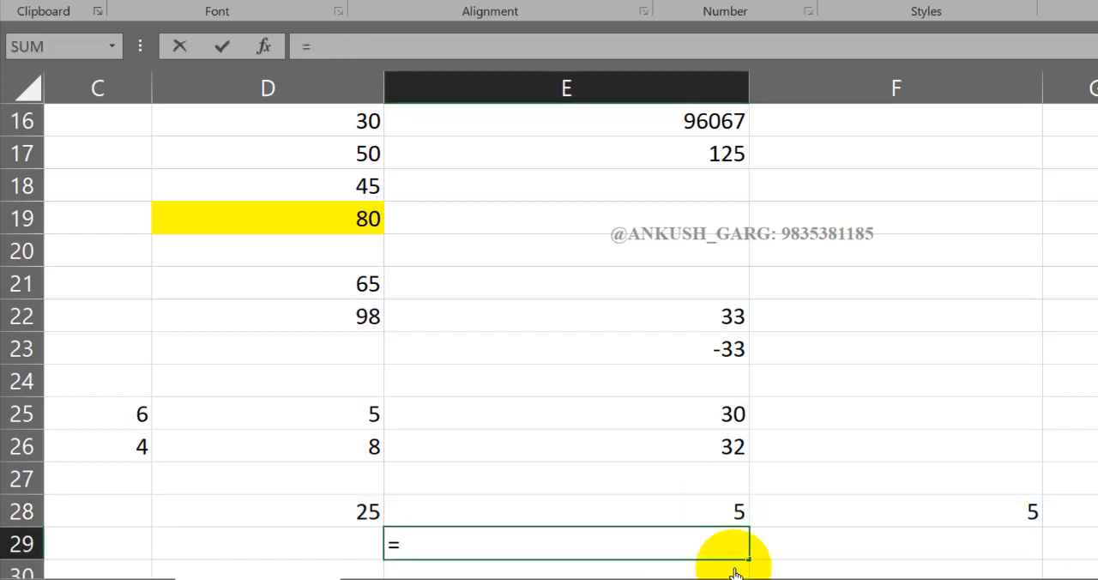
text(500/)
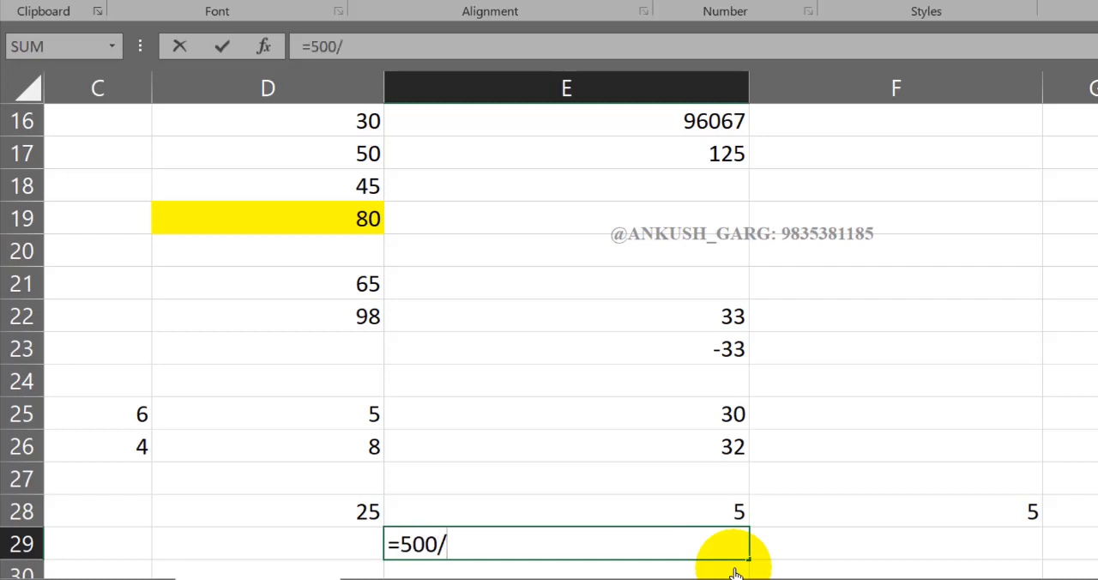
text(2)
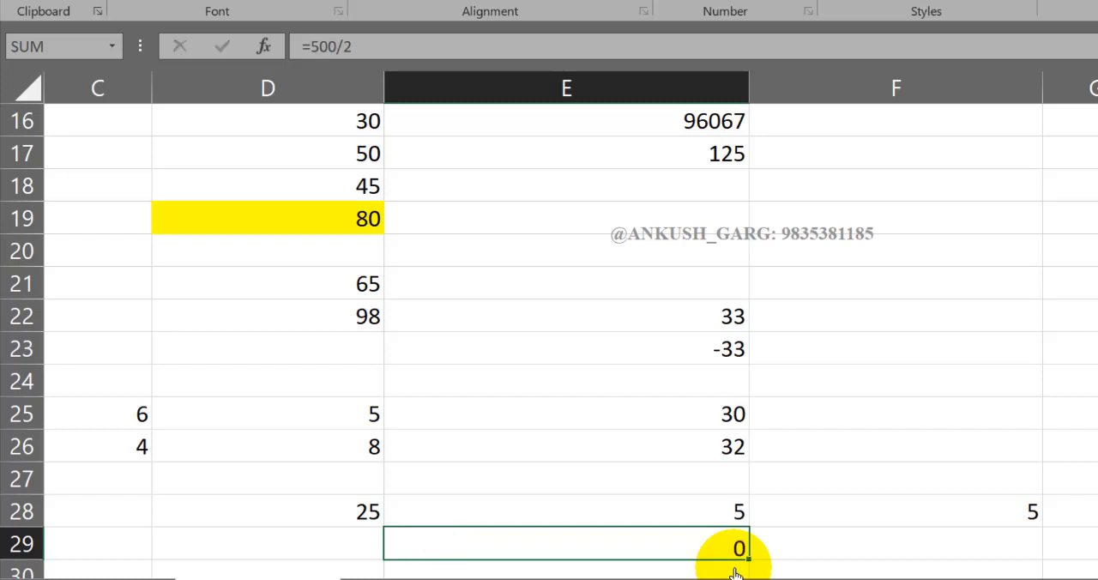
key(Return)
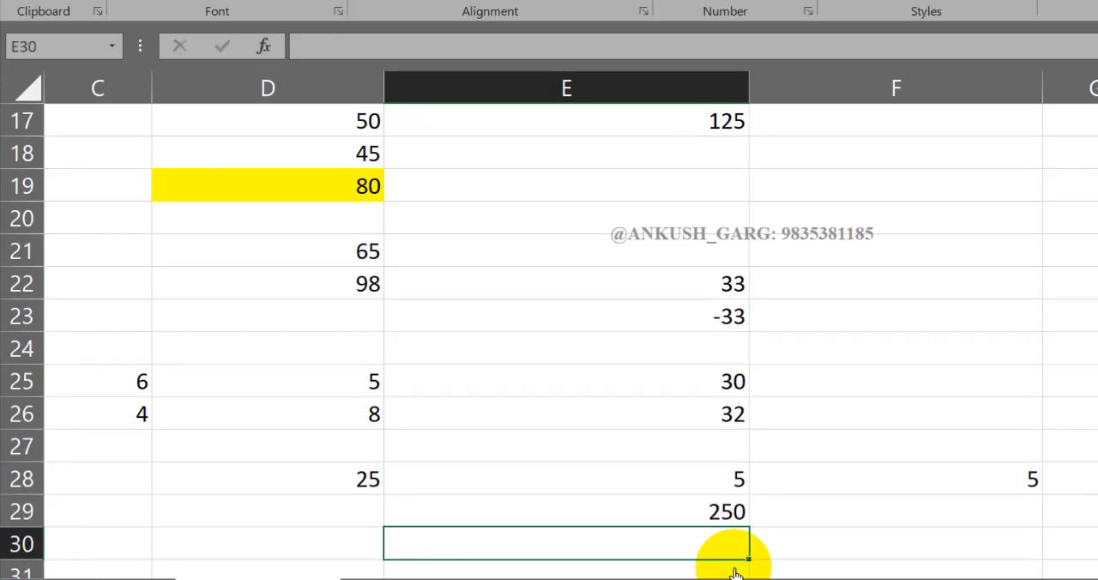
- Change the divisor in cell E29's formula to 25 so that it reads =500/25
double_click(728, 520)
key(BackSpace)
text(25)
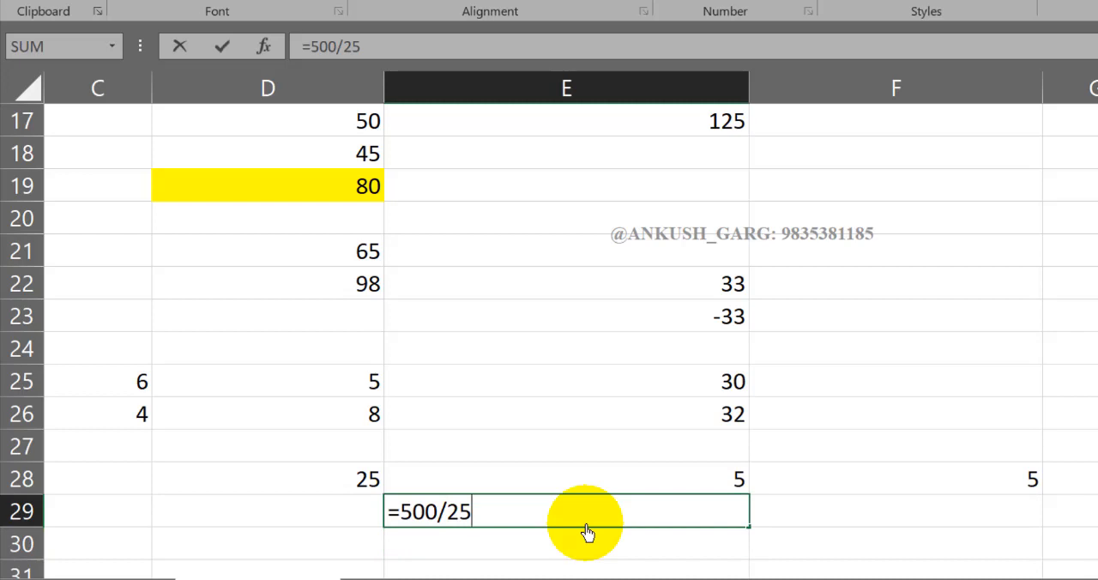
key(Return)
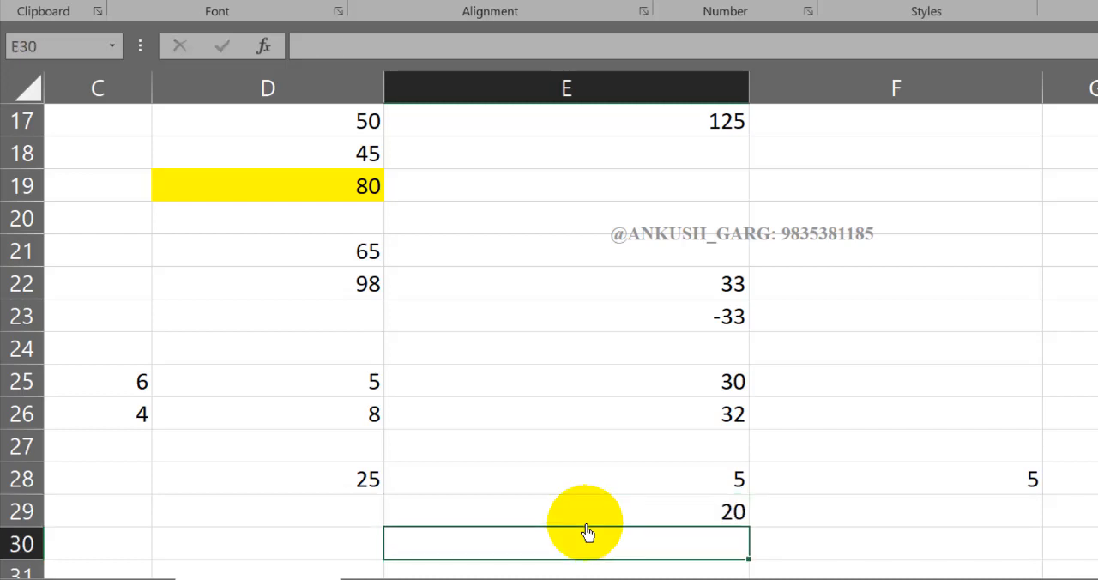
click(592, 518)
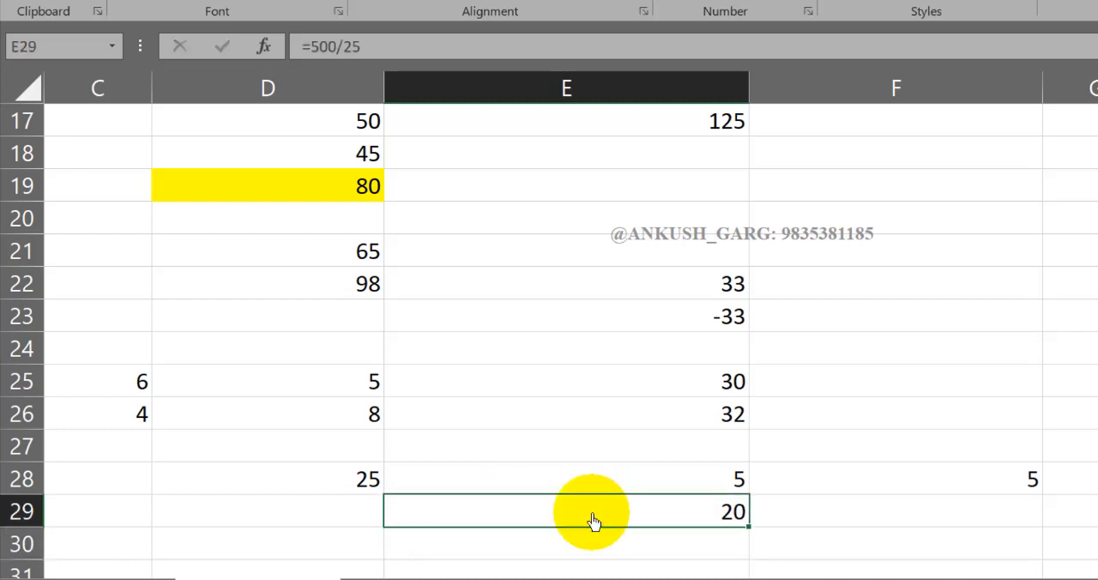
- Enter 500 in cell D14 and 2% in cell C14 below the operators table as percentage samples
scroll(592, 519, up, 3)
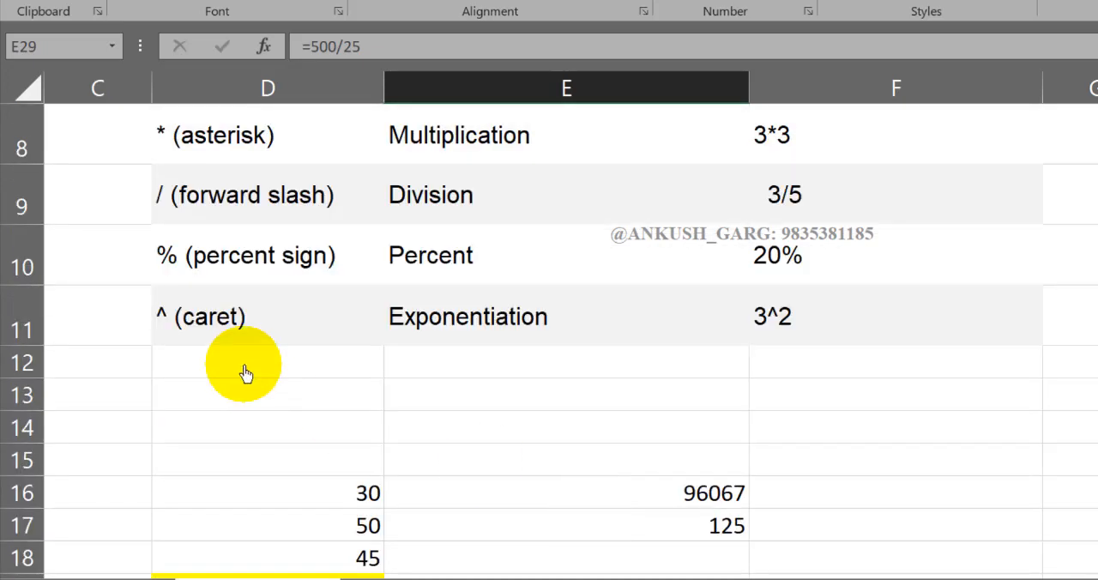
click(335, 433)
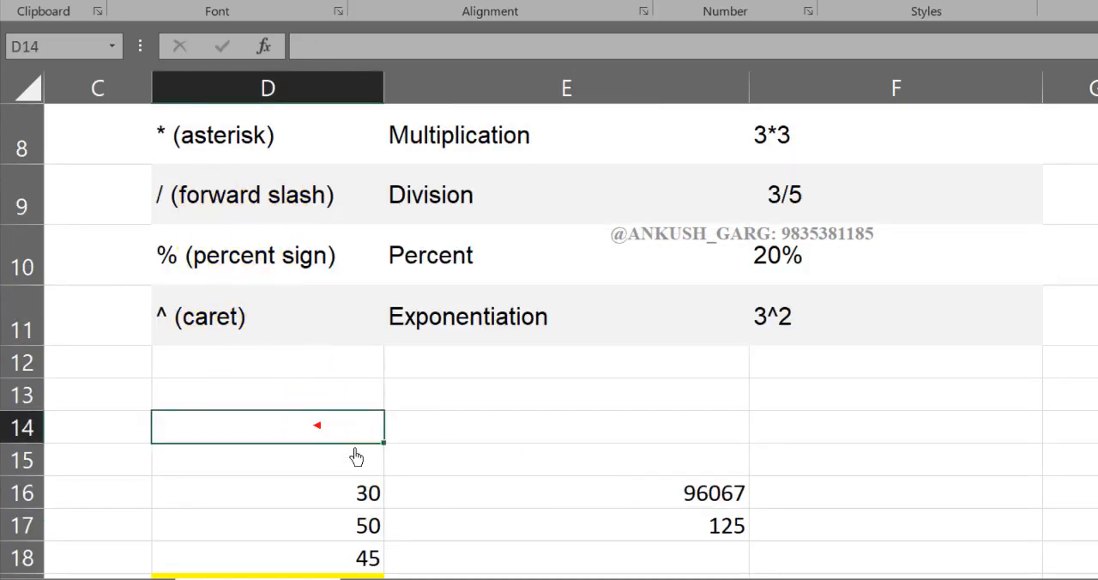
text(500)
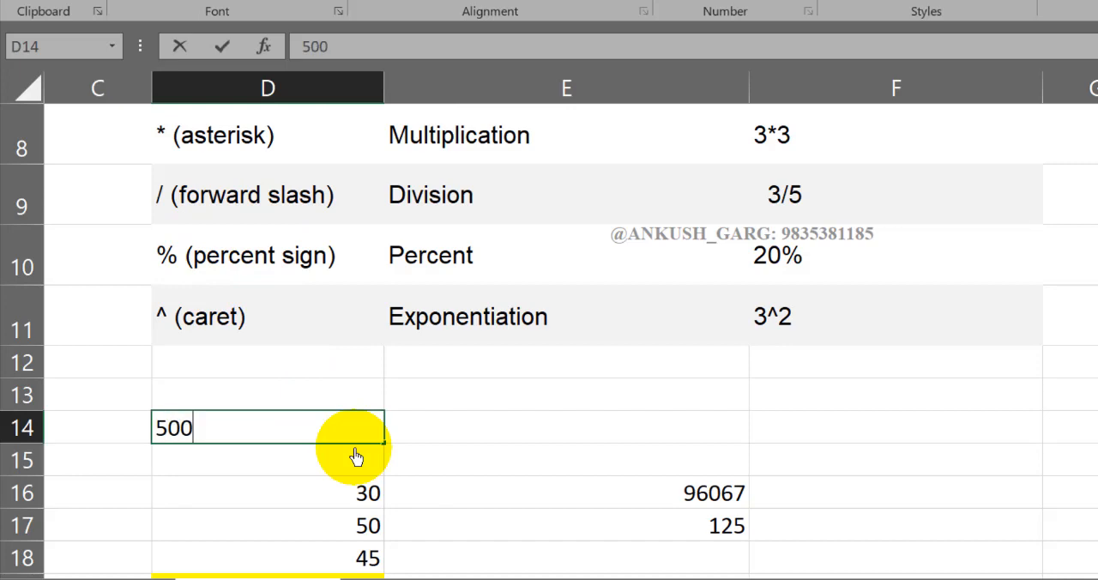
key(Left)
text(2%)
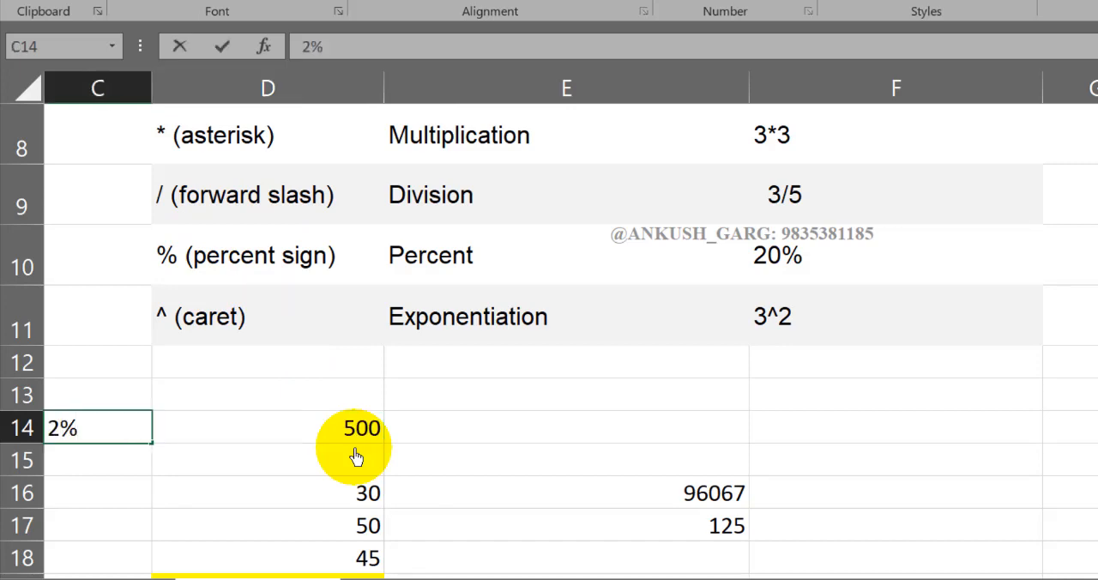
key(Return)
- Calculate the percentage of the sample amount in cell E14 with the formula =D14*C14
click(377, 429)
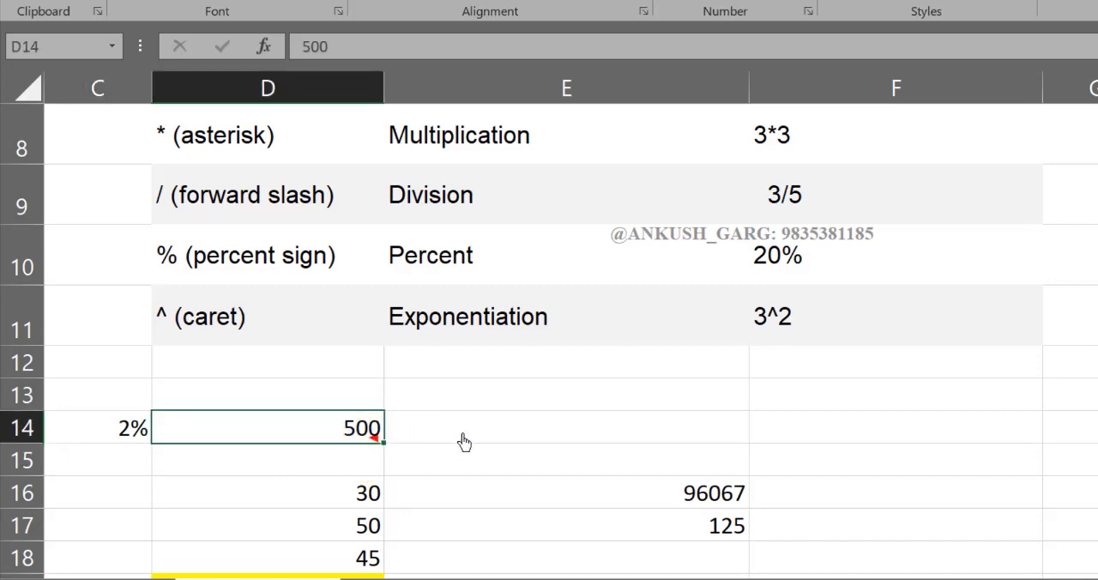
click(466, 429)
text(=)
click(342, 437)
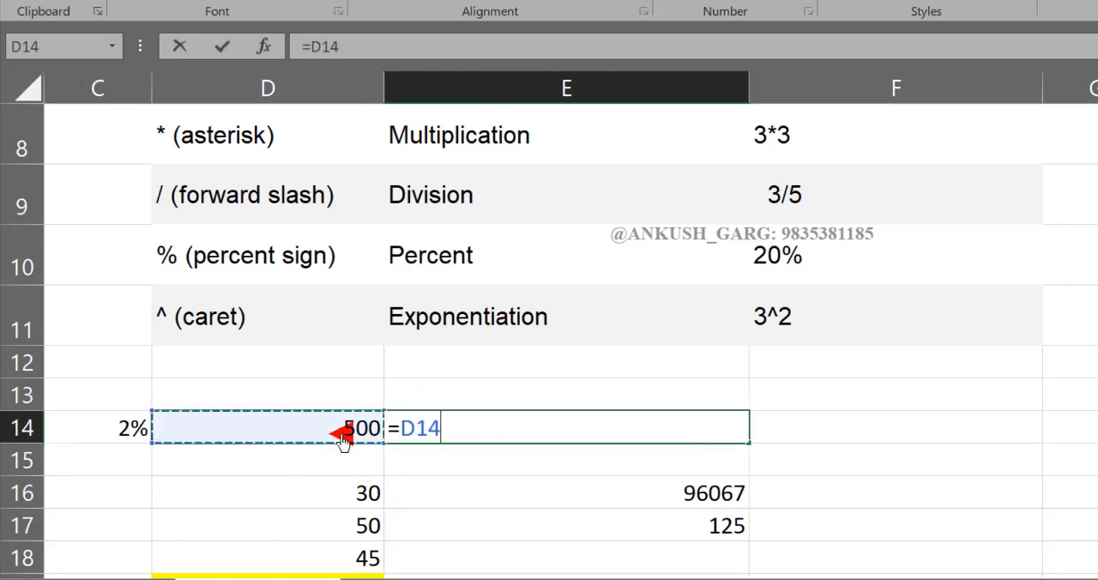
text(*)
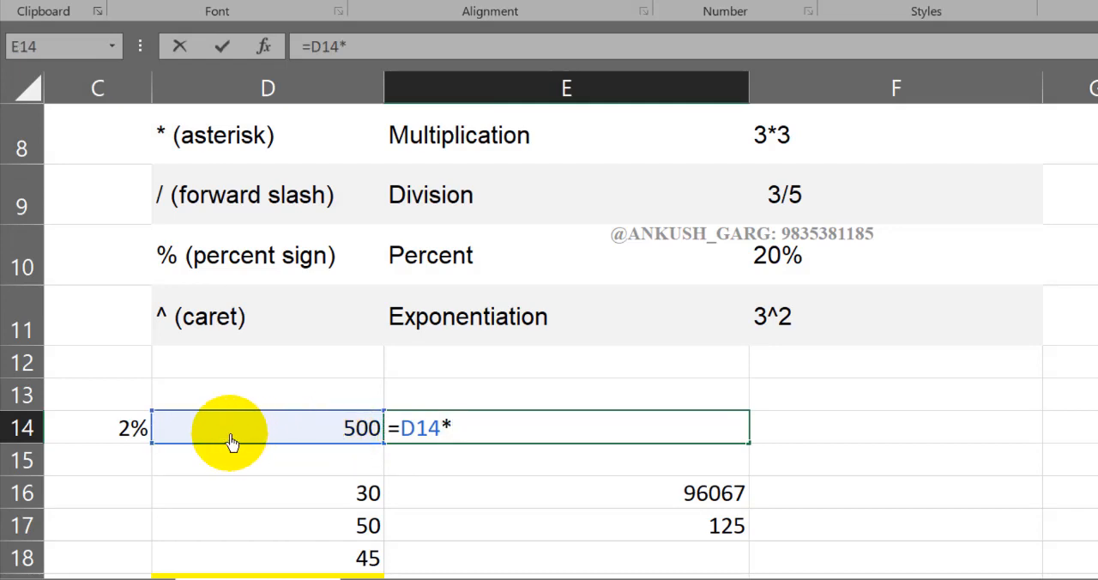
click(128, 434)
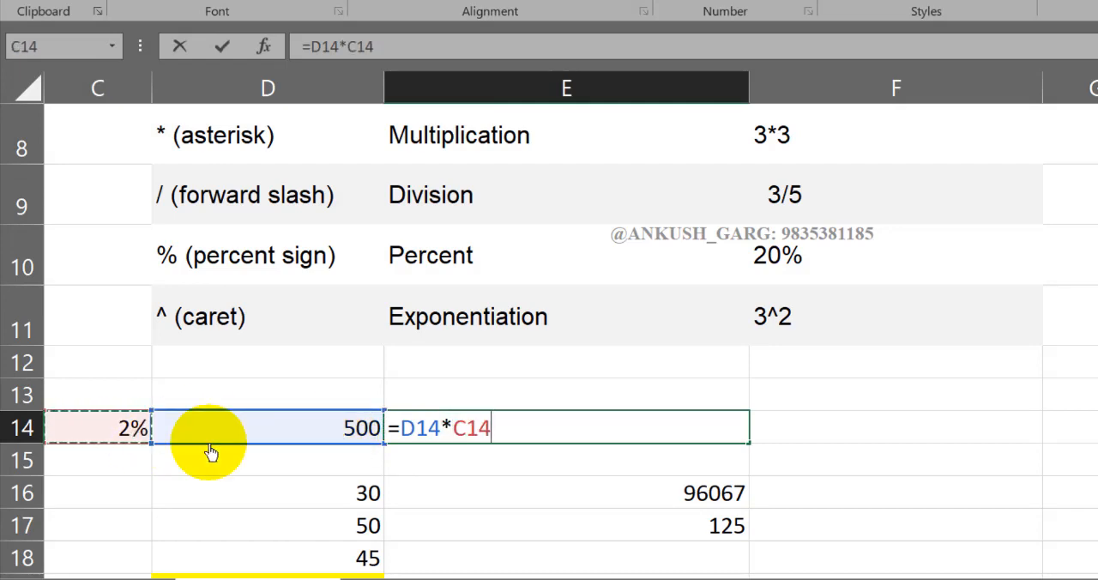
key(Return)
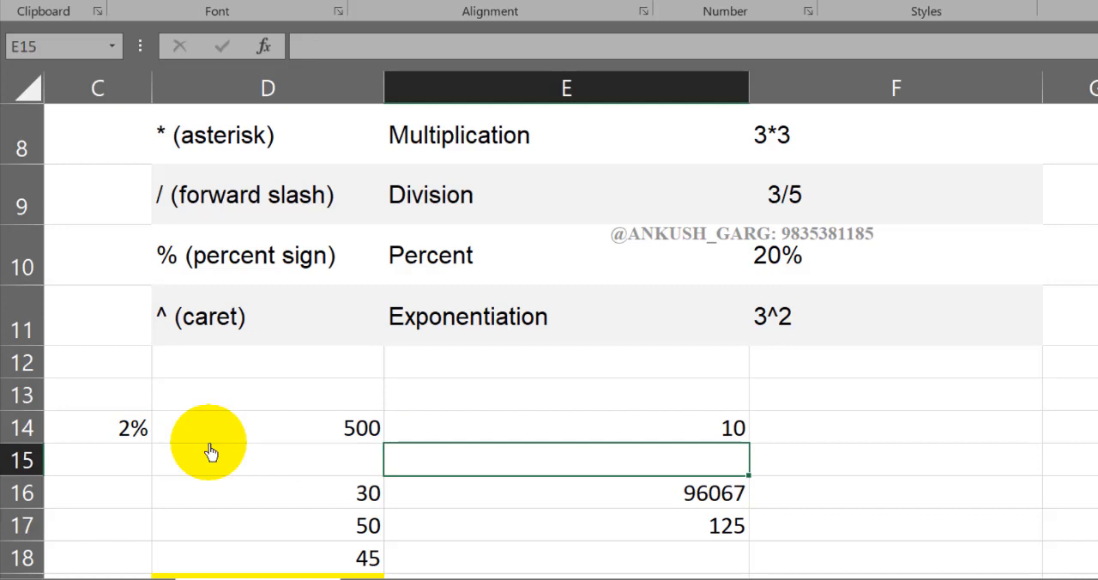
- Replace the formula in cell E14 with =D14*2%, giving the percentage directly as a number
key(Up)
text(=)
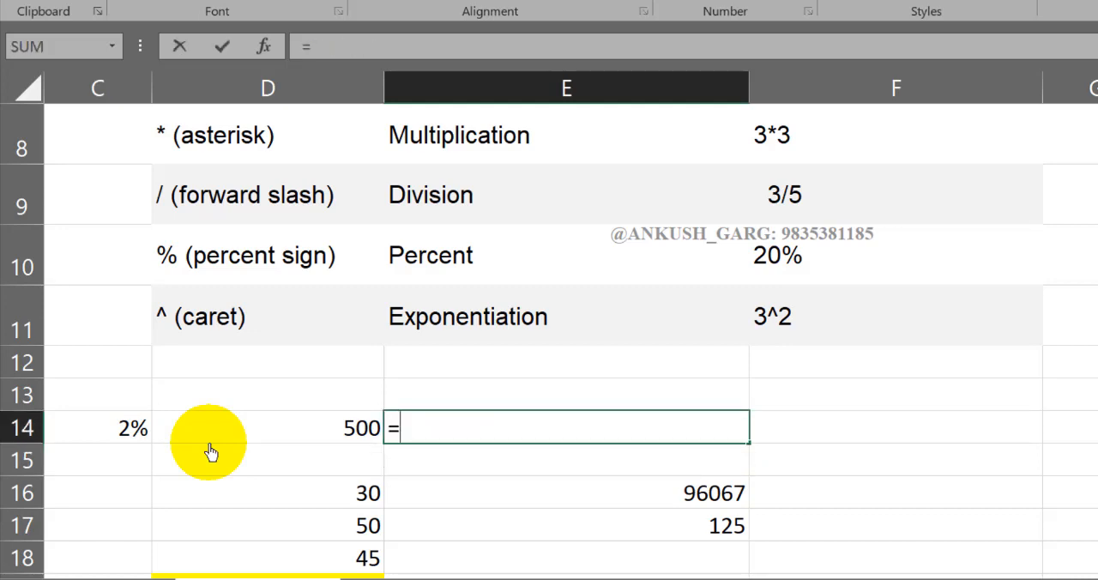
click(216, 432)
text(*2)
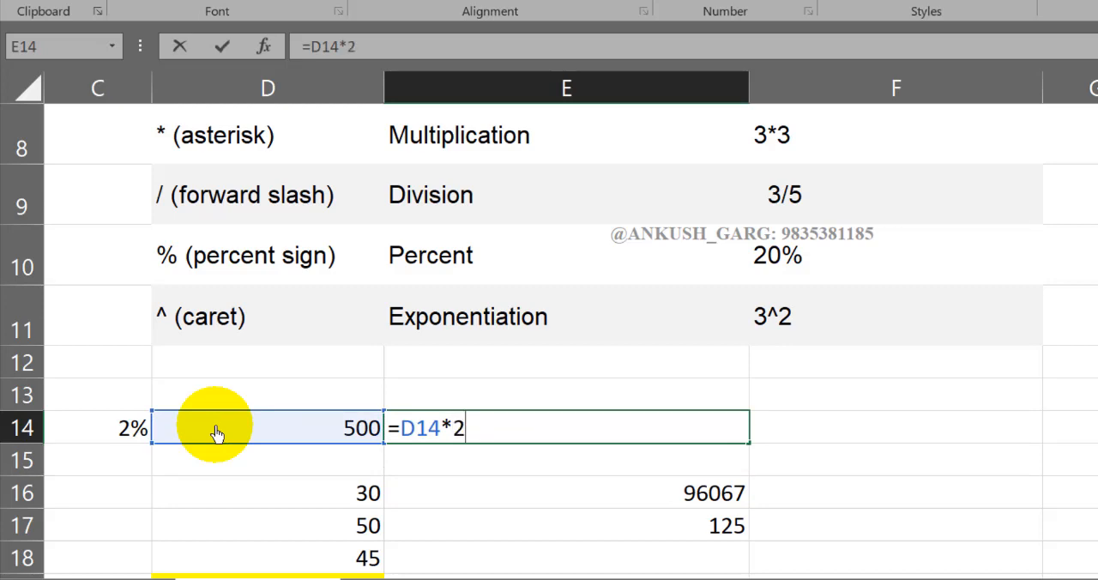
text(%)
key(Return)
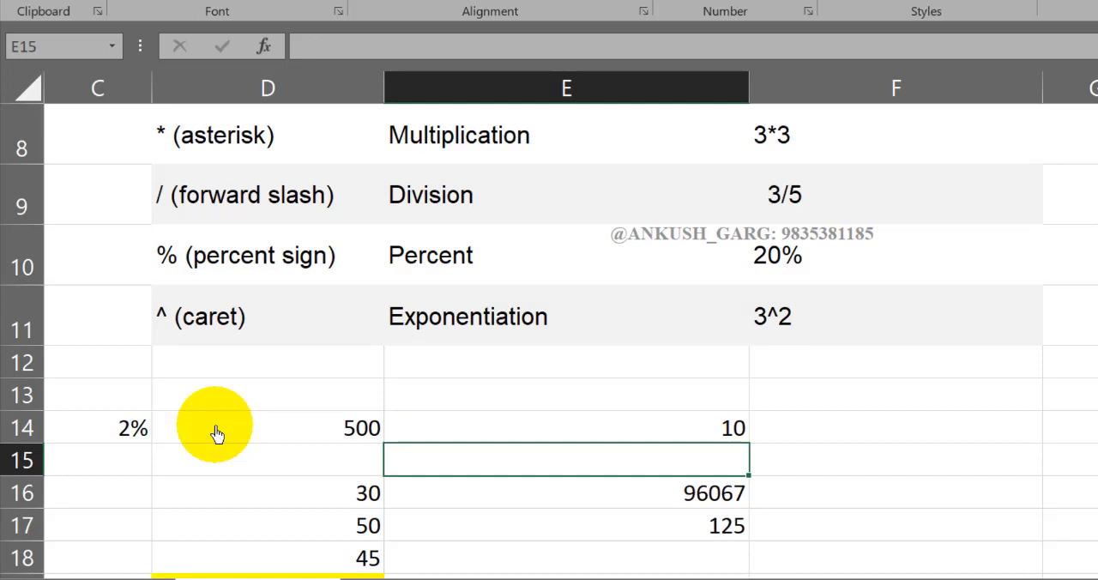
- Clear the old sample values from cells D15:E18 below the percentage example
click(310, 323)
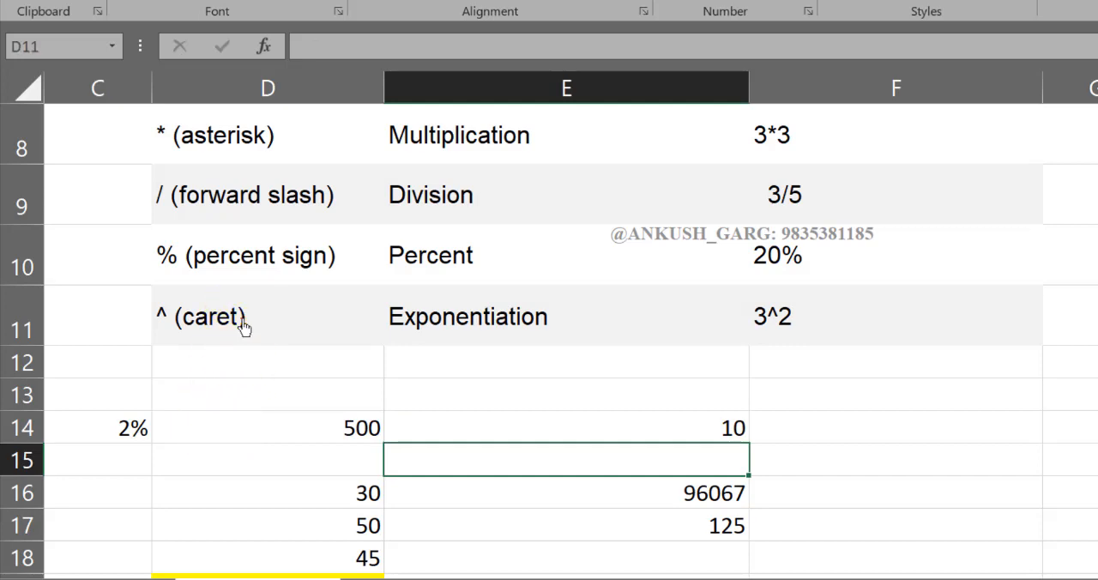
click(354, 457)
shift+click(643, 563)
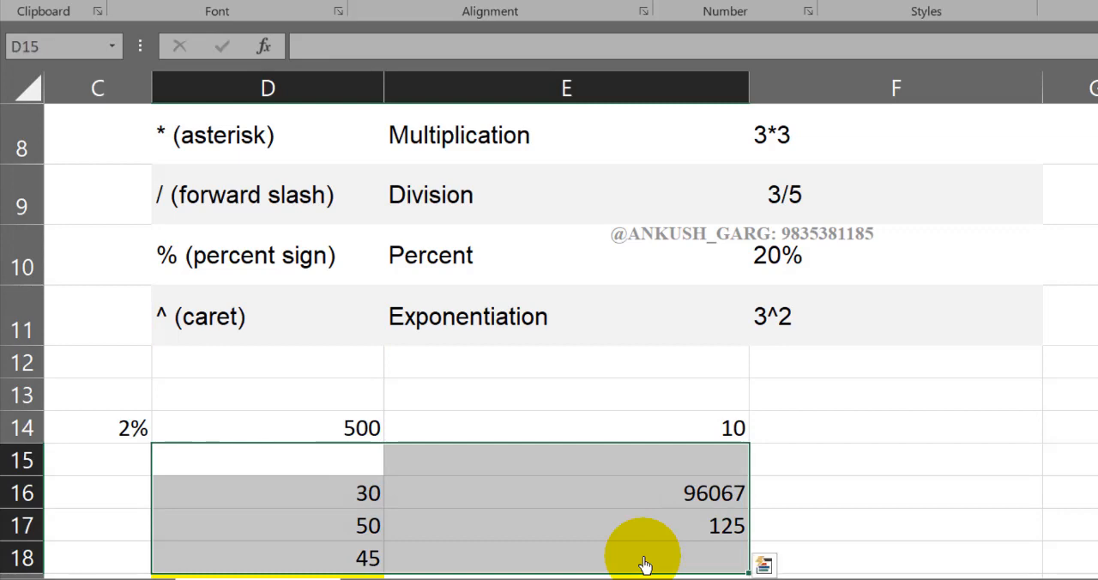
- Enter 8 in cell D16 and 2 in cell E16 as exponentiation samples
click(363, 496)
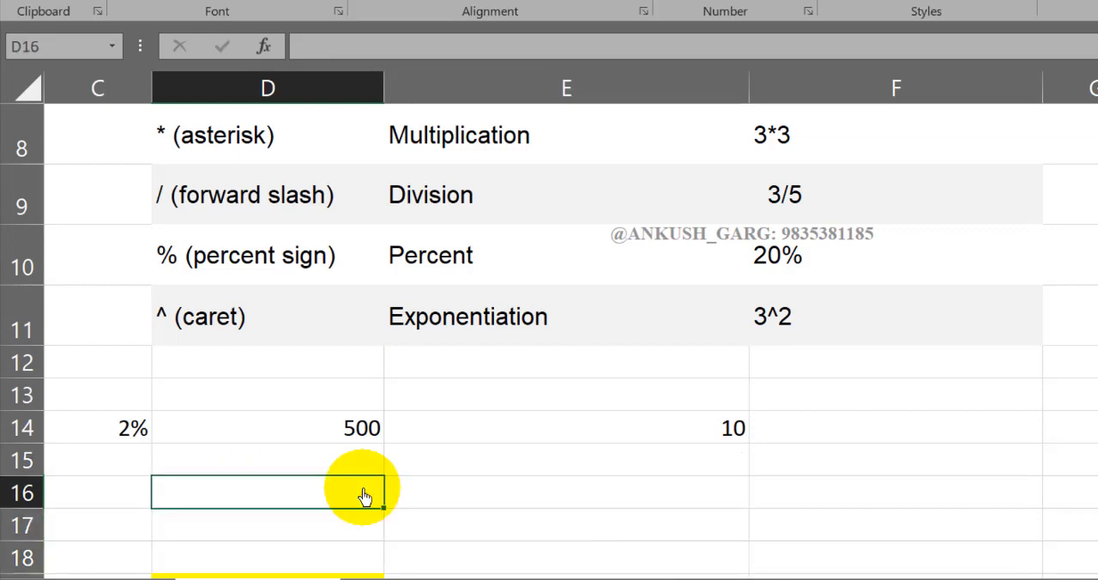
text(8)
key(Tab)
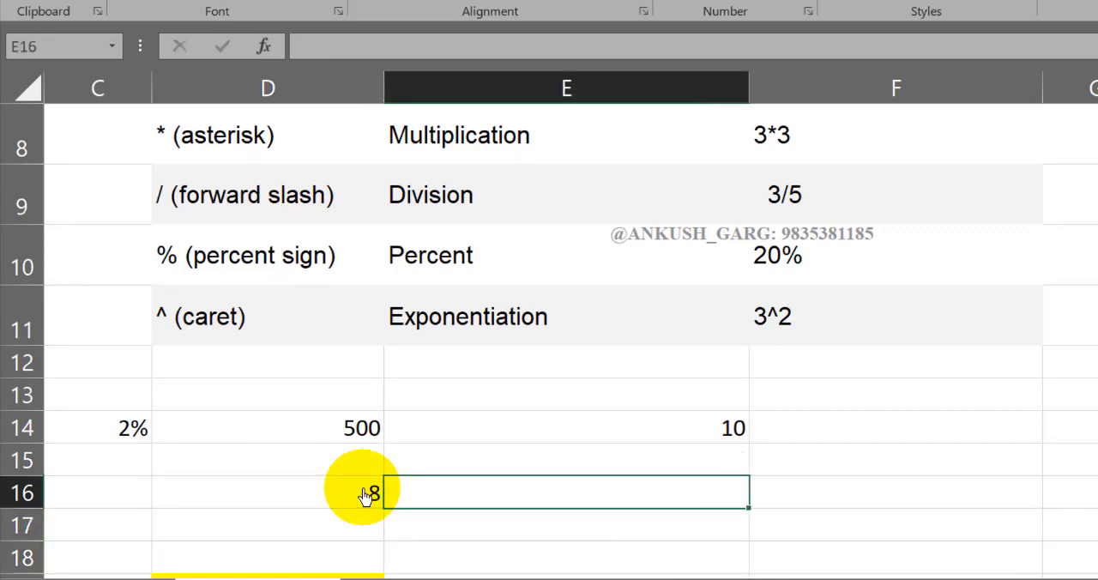
text(2)
key(Tab)
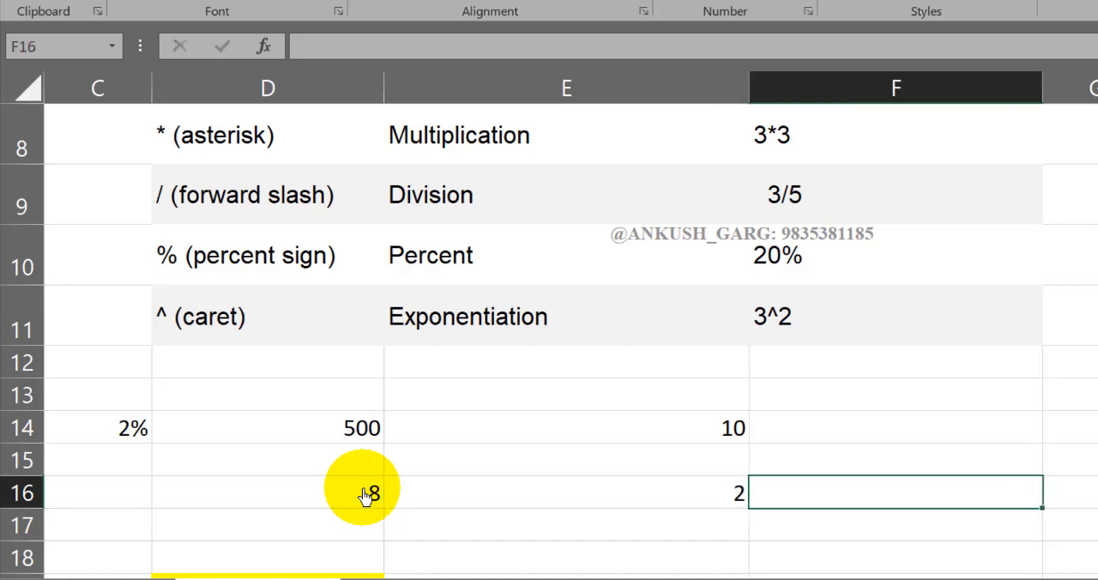
- Raise the first exponentiation sample to the power of the second in cell F16 with the formula =D16^E16
text(=)
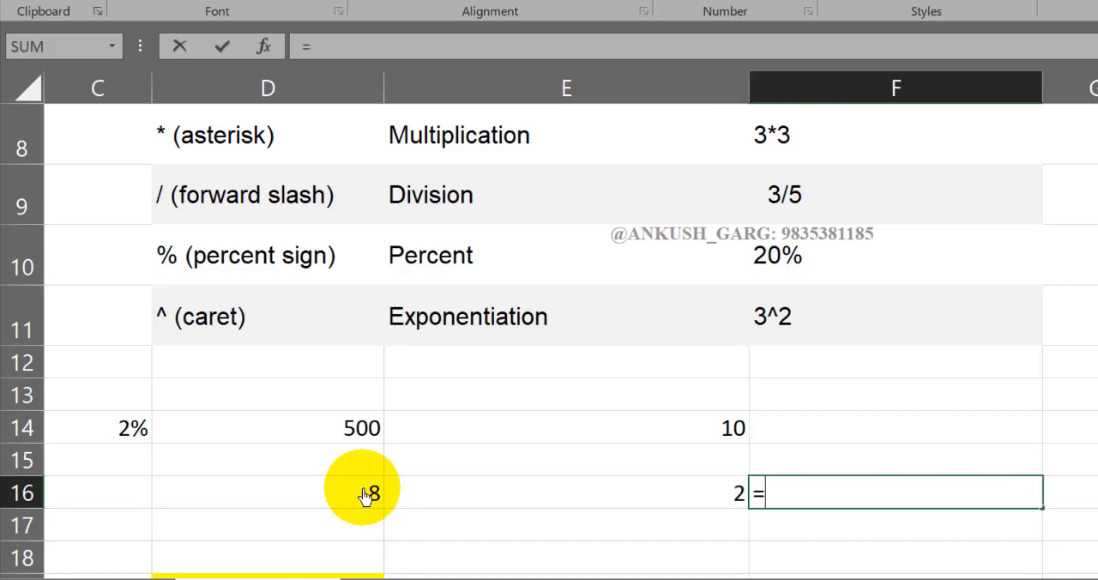
click(339, 505)
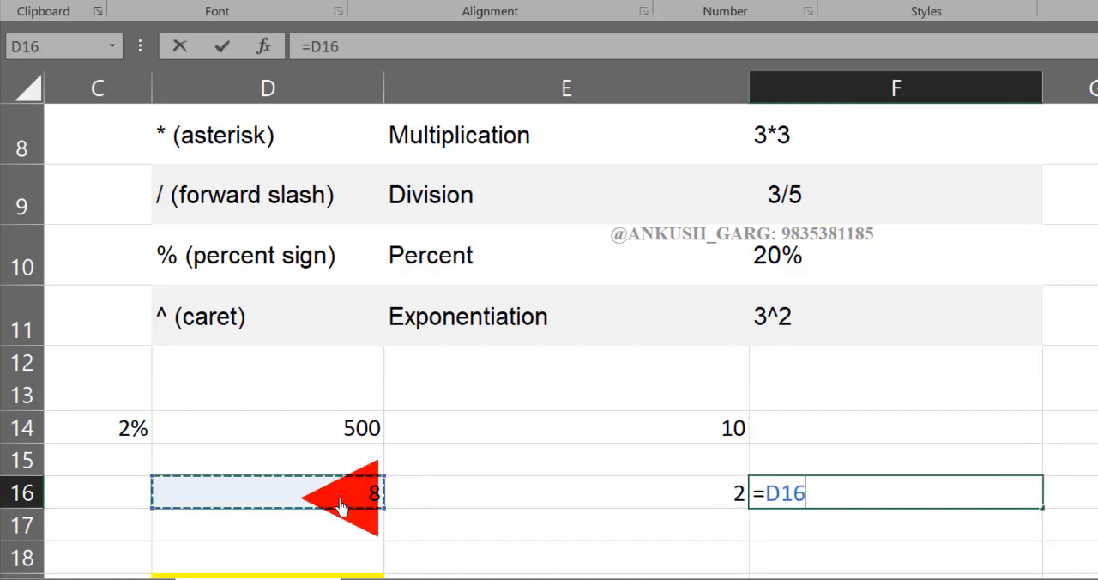
text(^)
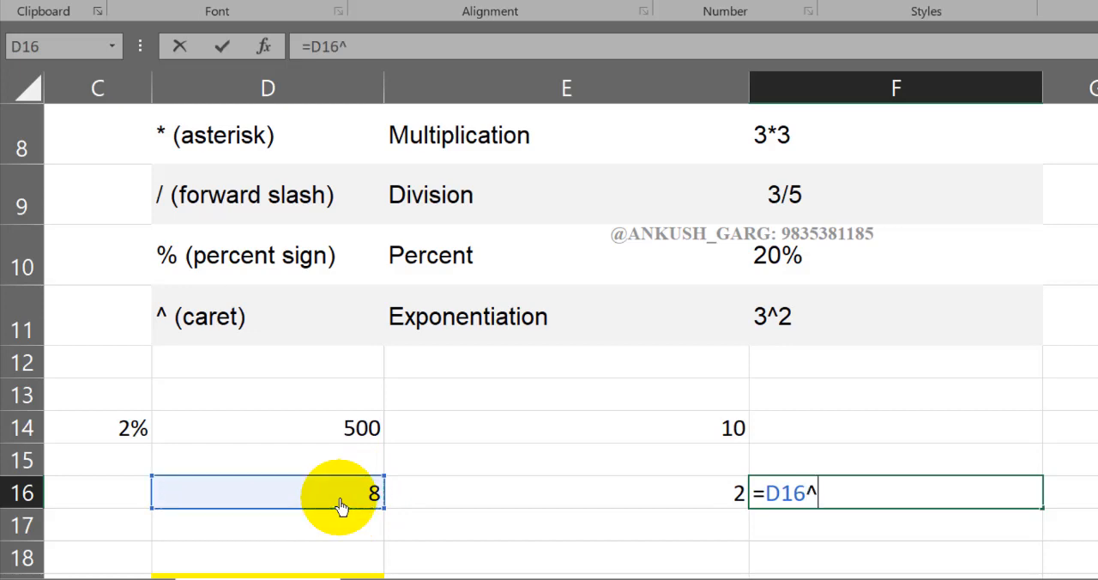
click(444, 507)
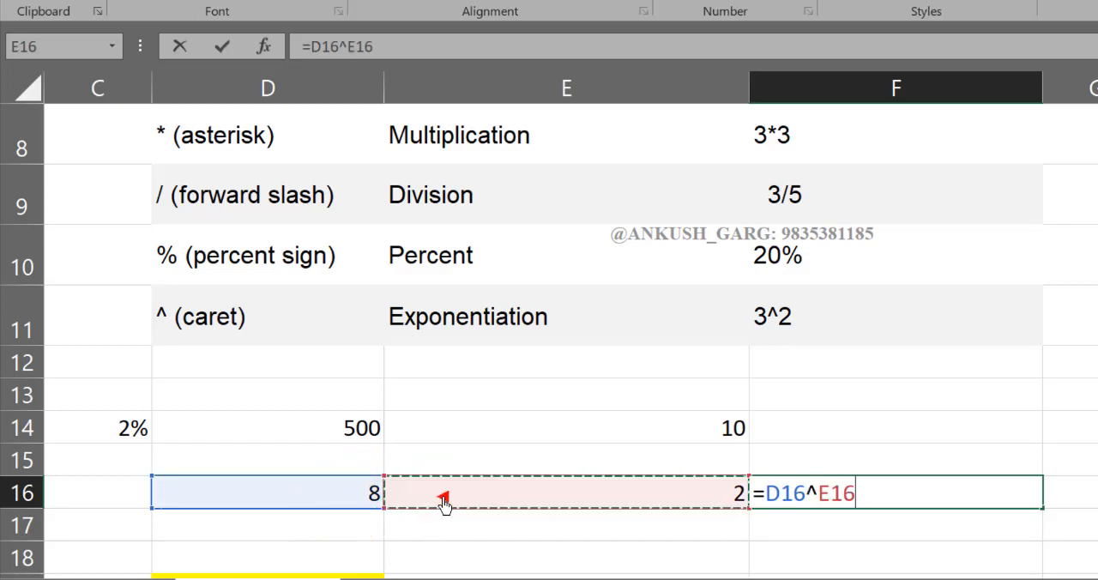
key(Return)
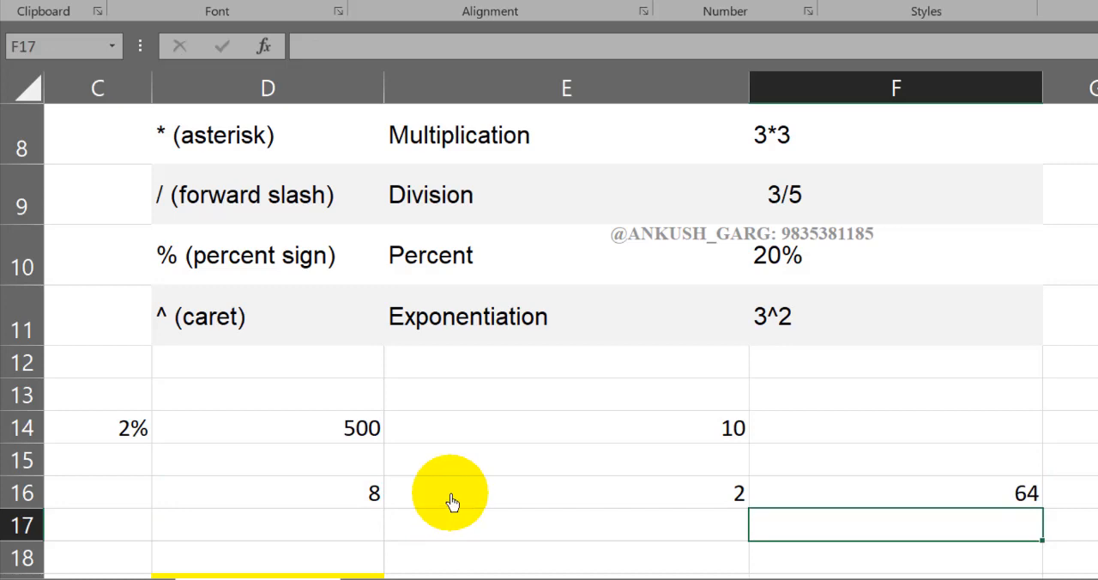
click(955, 489)
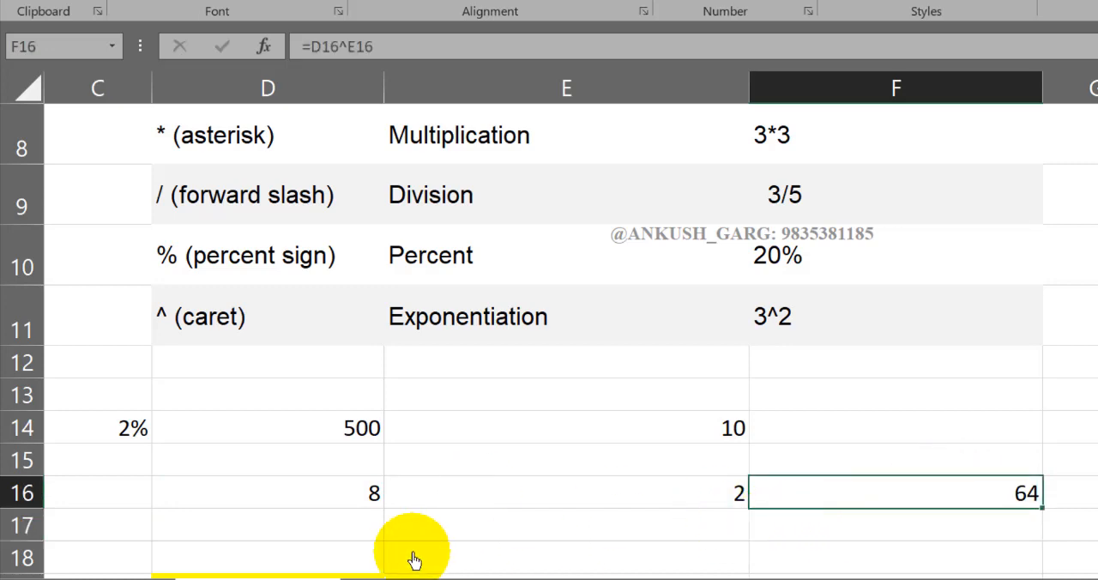
- Enter an exponentiation of directly typed numbers in cell D17 with the formula =5^2
click(372, 536)
text(=)
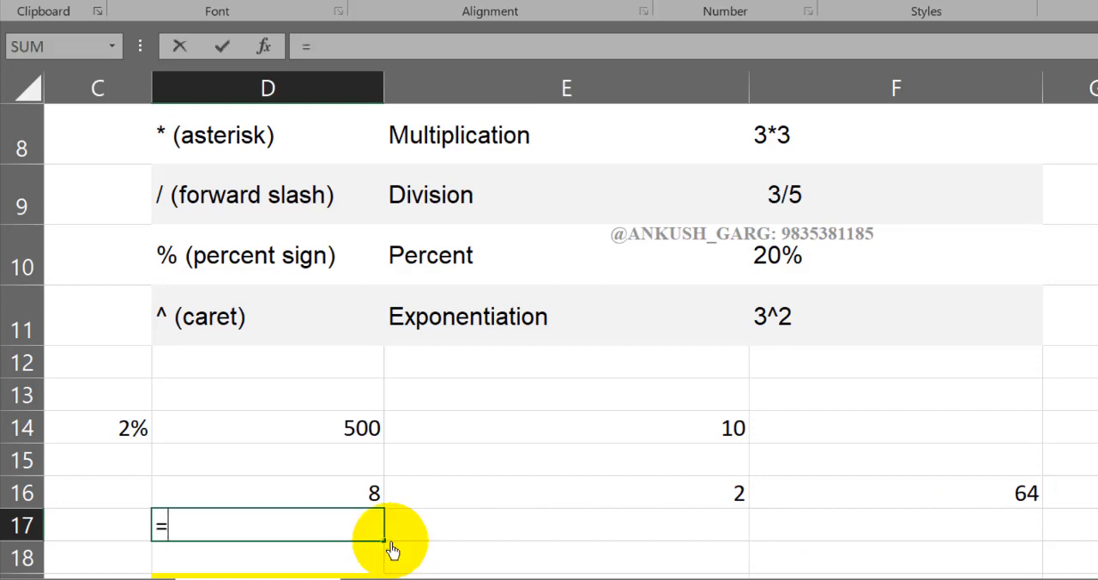
text(5^2)
key(Return)
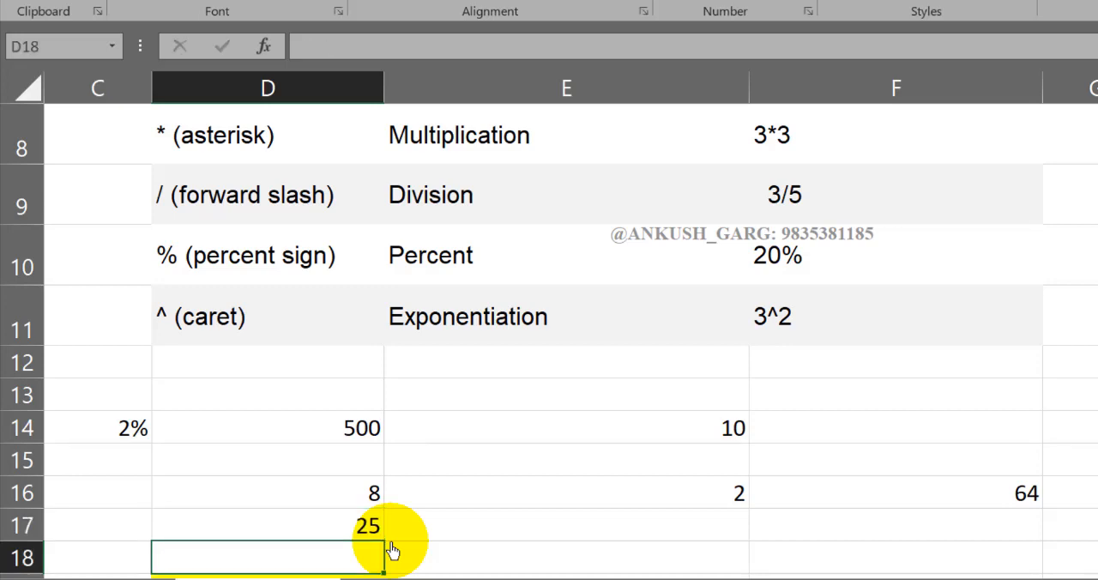
- Enter a cube calculation of a directly typed number in cell E17 with the formula =25^3
click(435, 538)
text(=2)
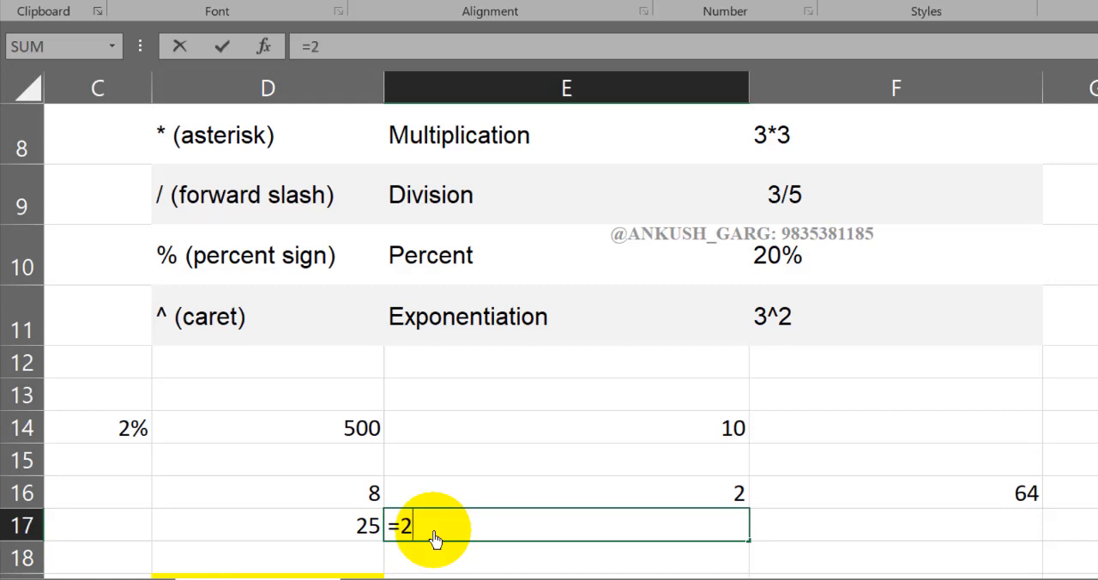
text(5^3)
key(Return)
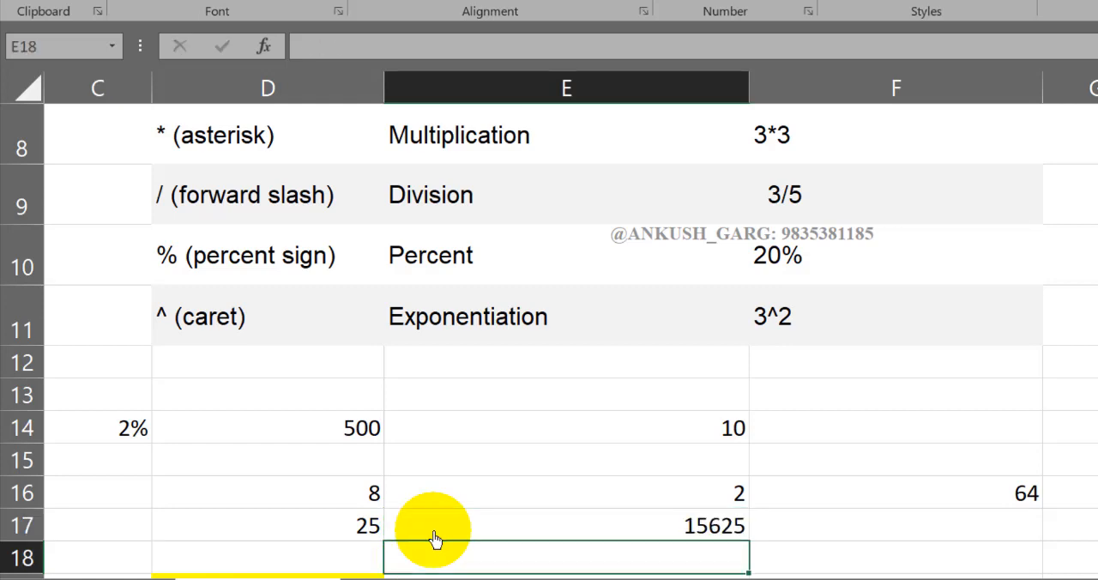
click(690, 525)
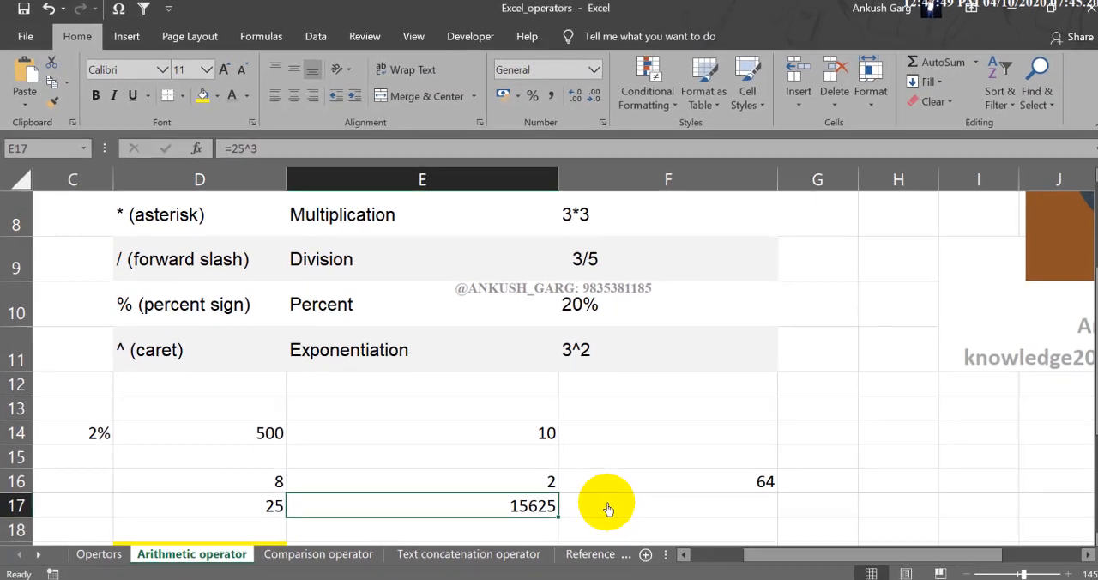
scroll(815, 528, up, 3)
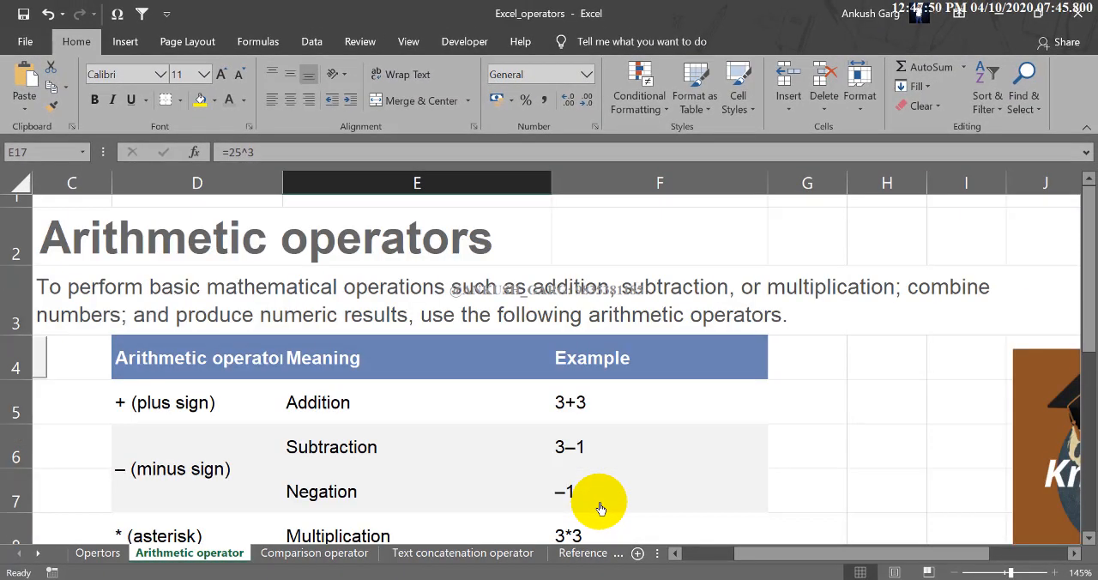
scroll(516, 459, down, 3)
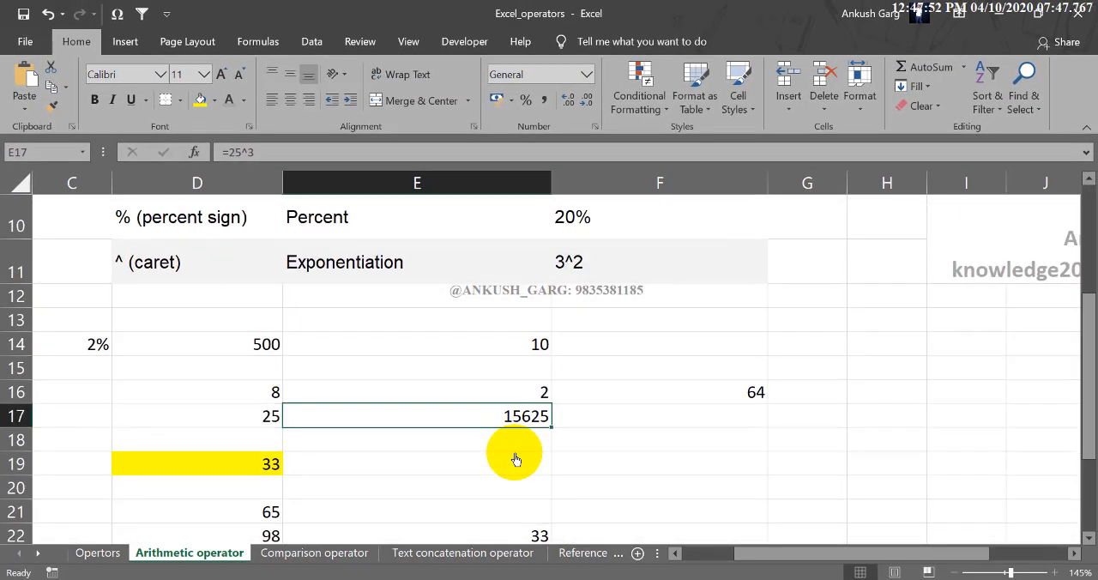
scroll(515, 459, up, 2)
click(592, 442)
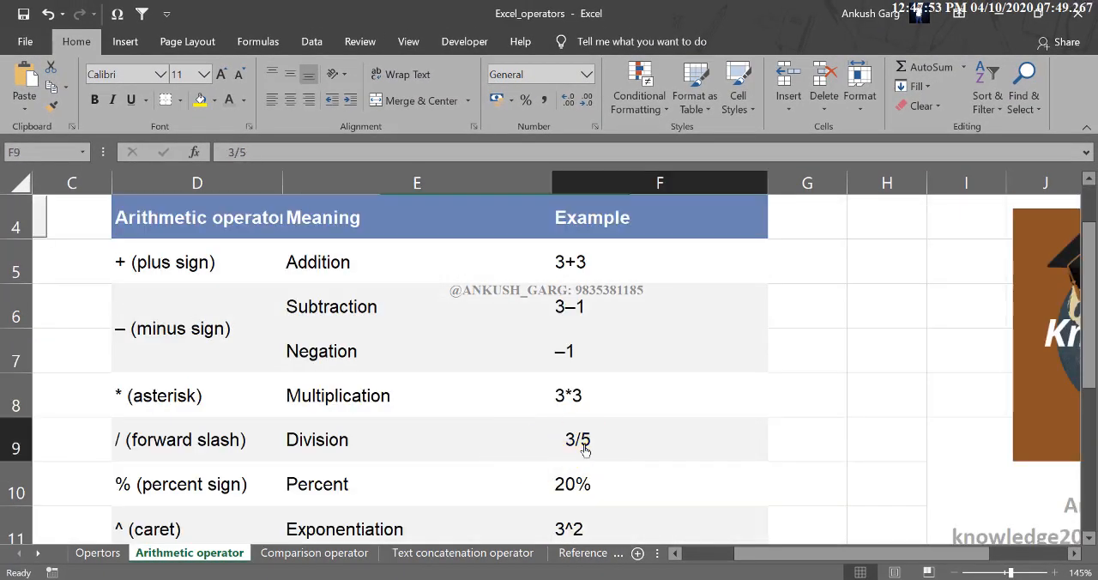
click(807, 452)
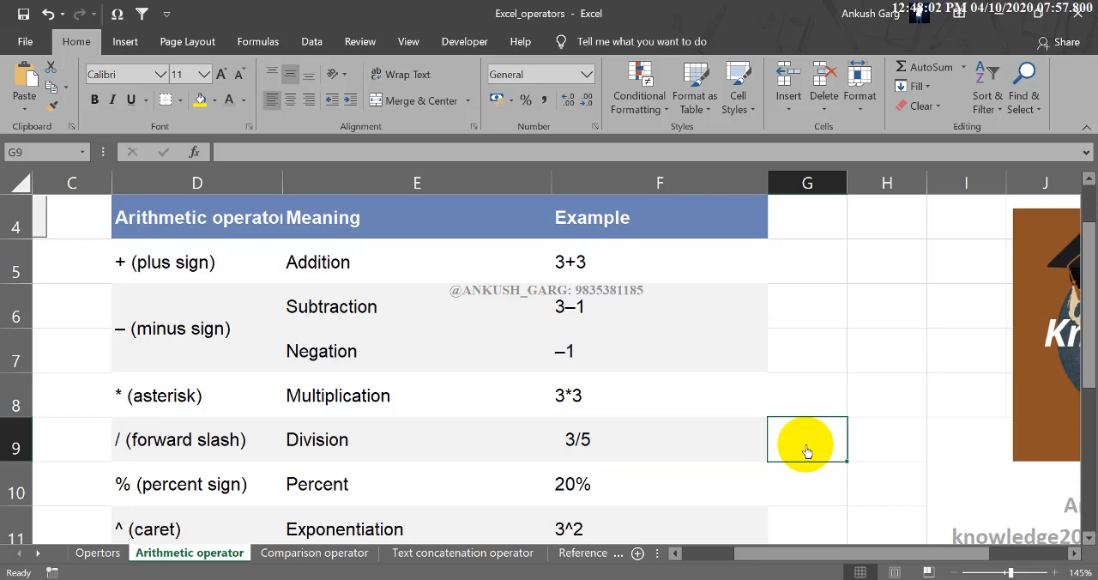
- On the Text concatenation operator sheet, enter a sample first name in cell D10 and a last name in cell E10
click(475, 555)
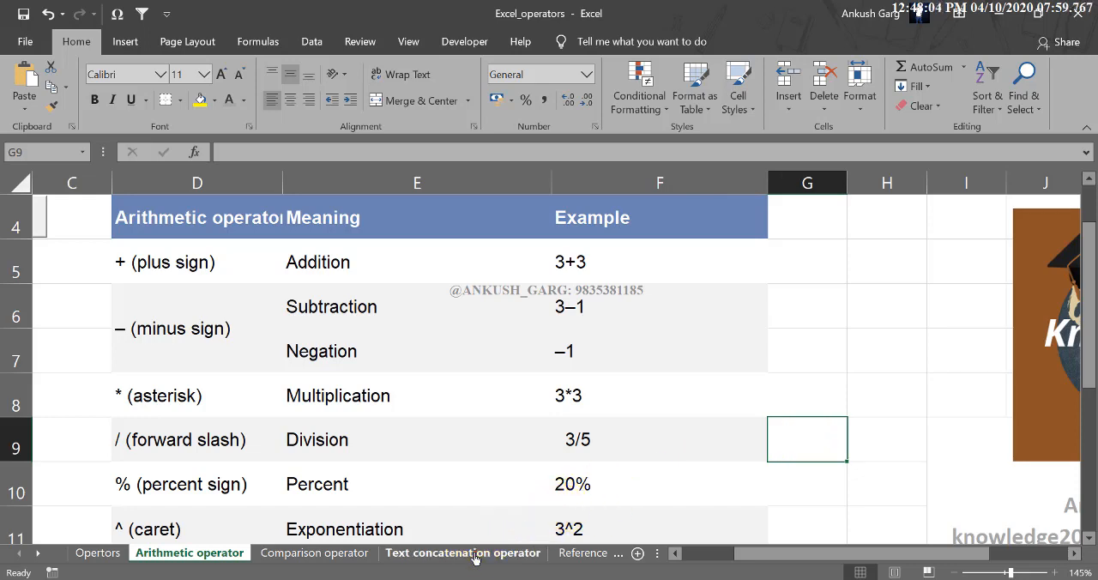
scroll(380, 483, down, 1)
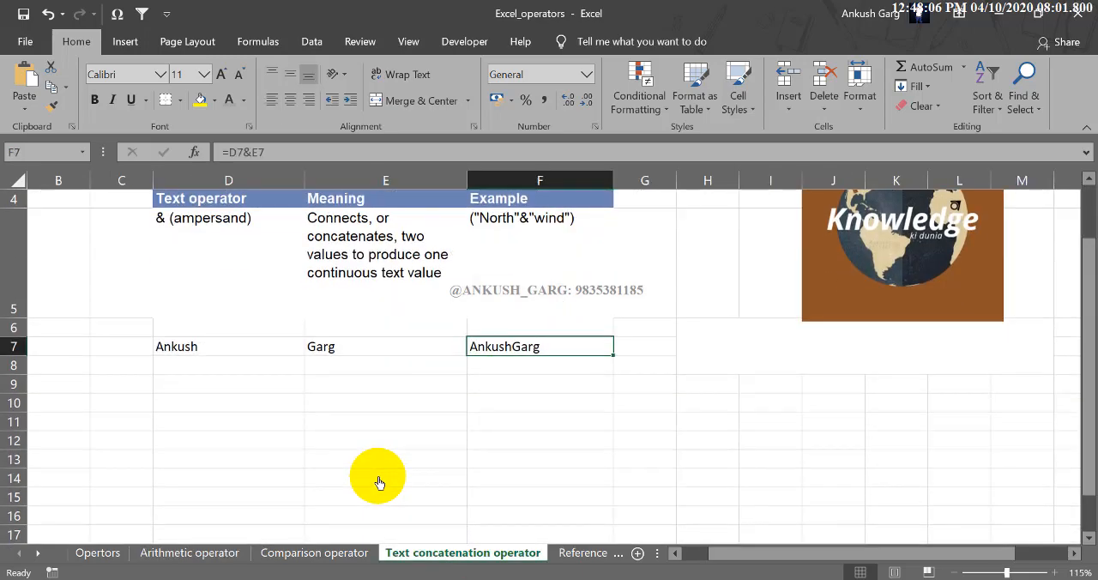
click(255, 400)
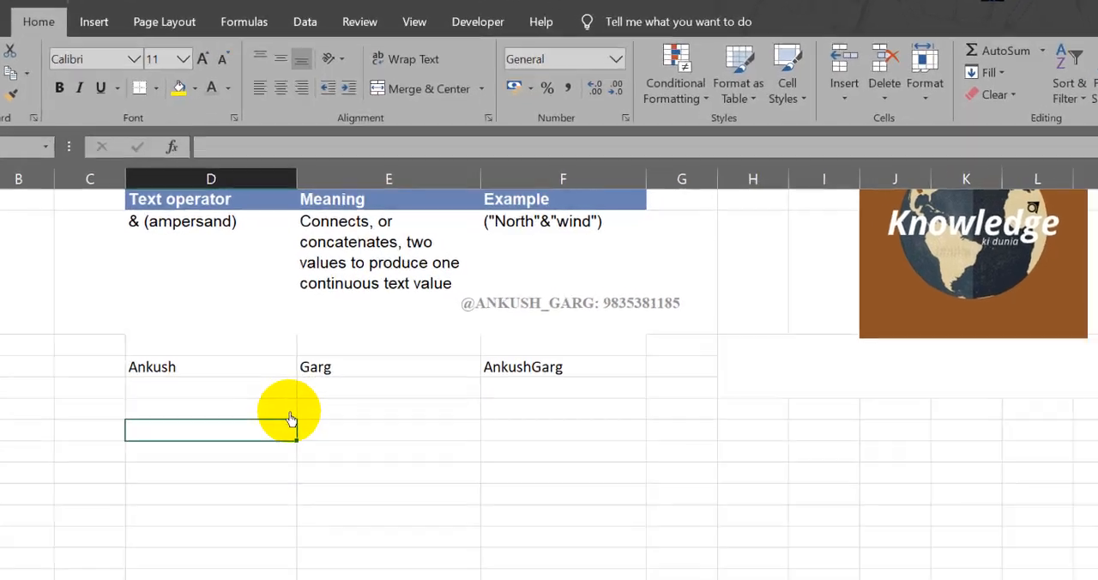
text(Sushil)
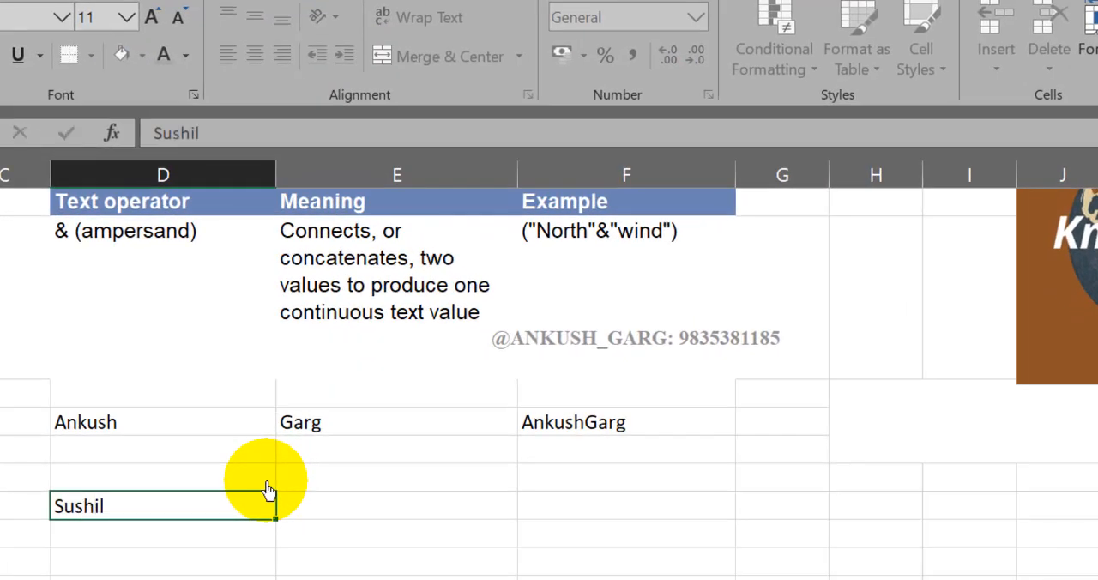
key(Tab)
text(Kumar)
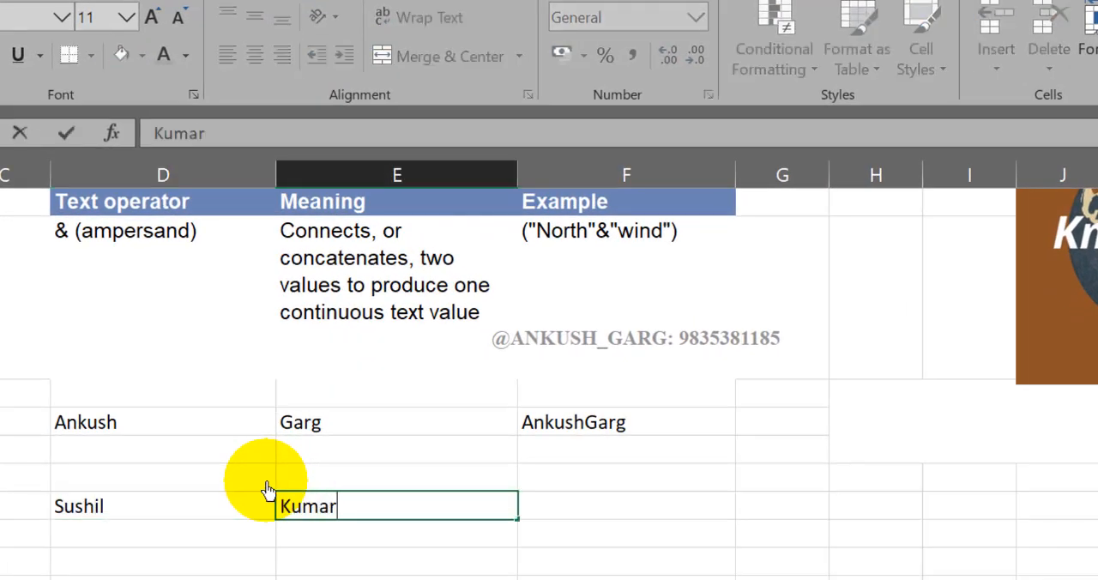
key(Tab)
key(Return)
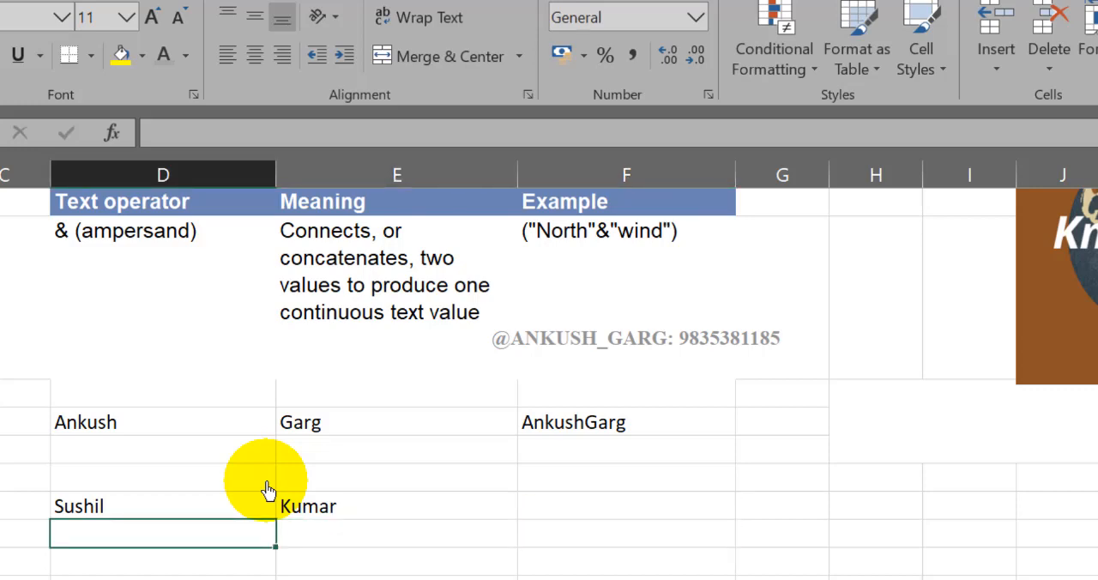
- Enter a second sample first name in cell D11 and its last name in cell E11
text(Rahul)
key(Tab)
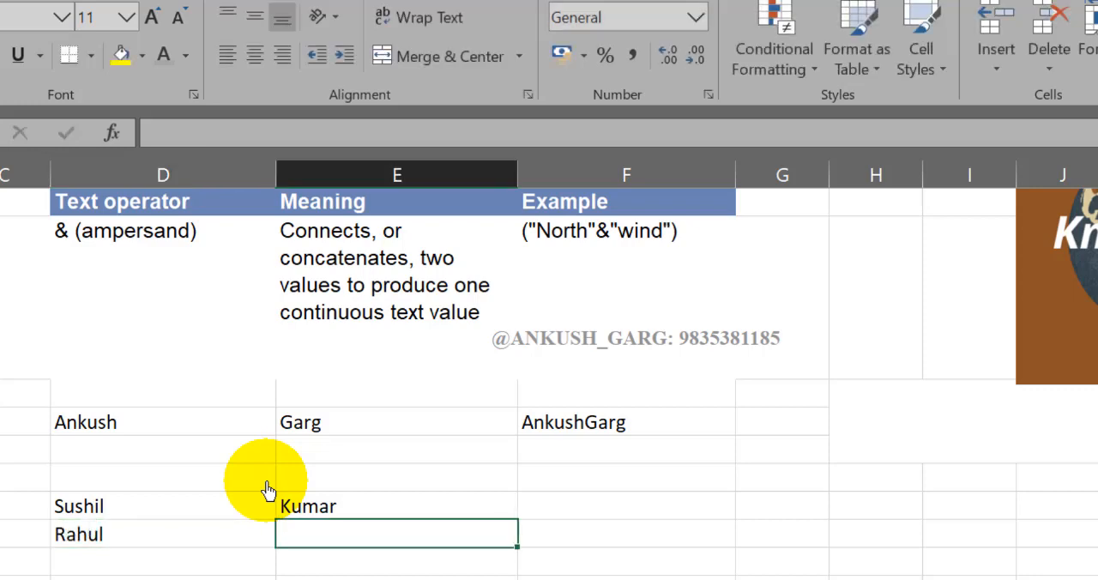
text(Garg)
key(Tab)
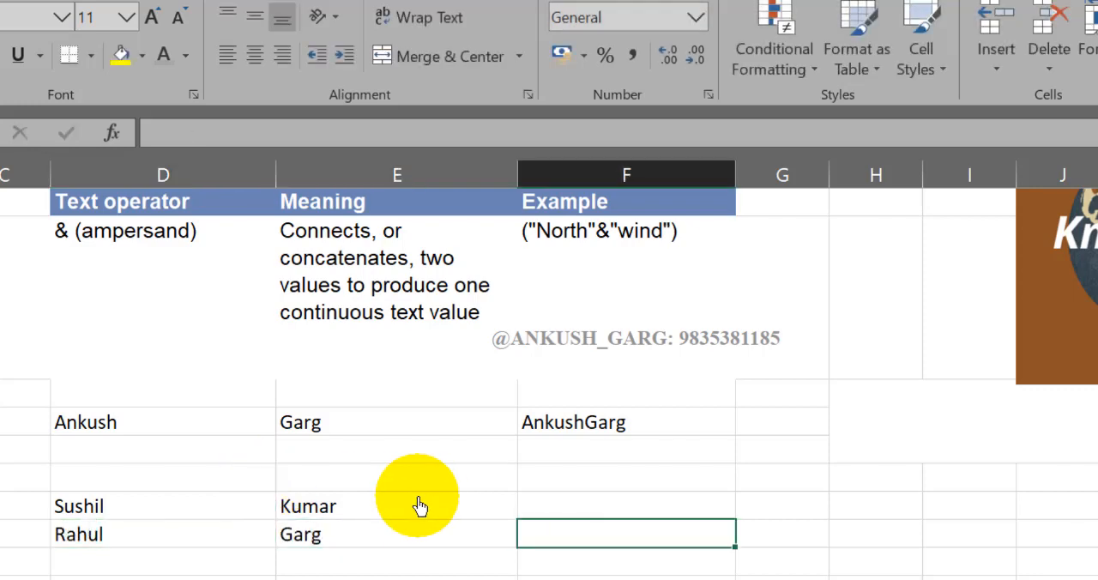
- Join the first and last names of row 10 without a space in cell F10 with the formula =D10&E10
click(525, 513)
text(=)
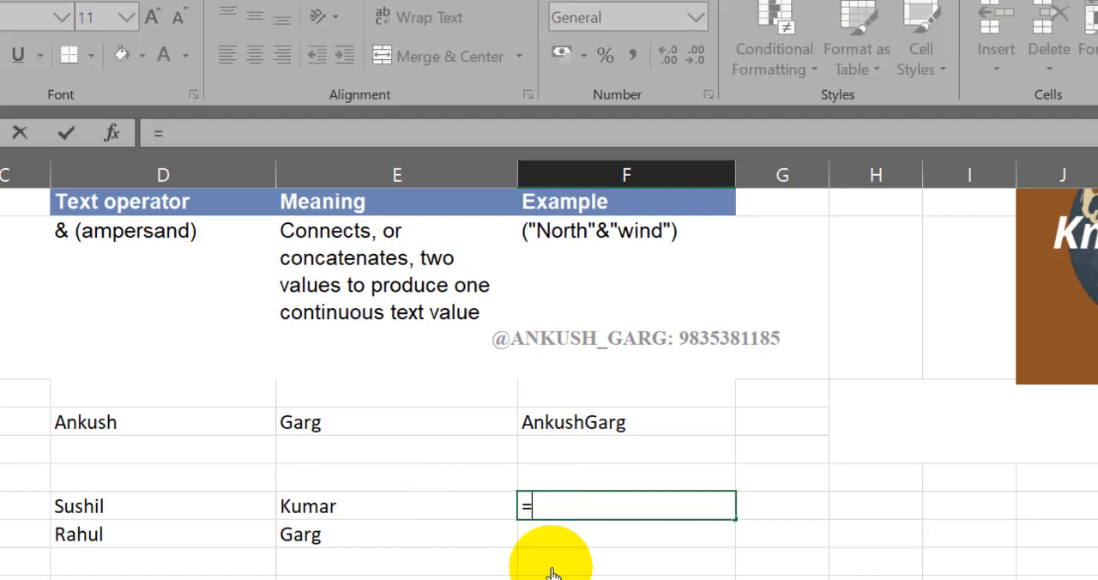
click(225, 517)
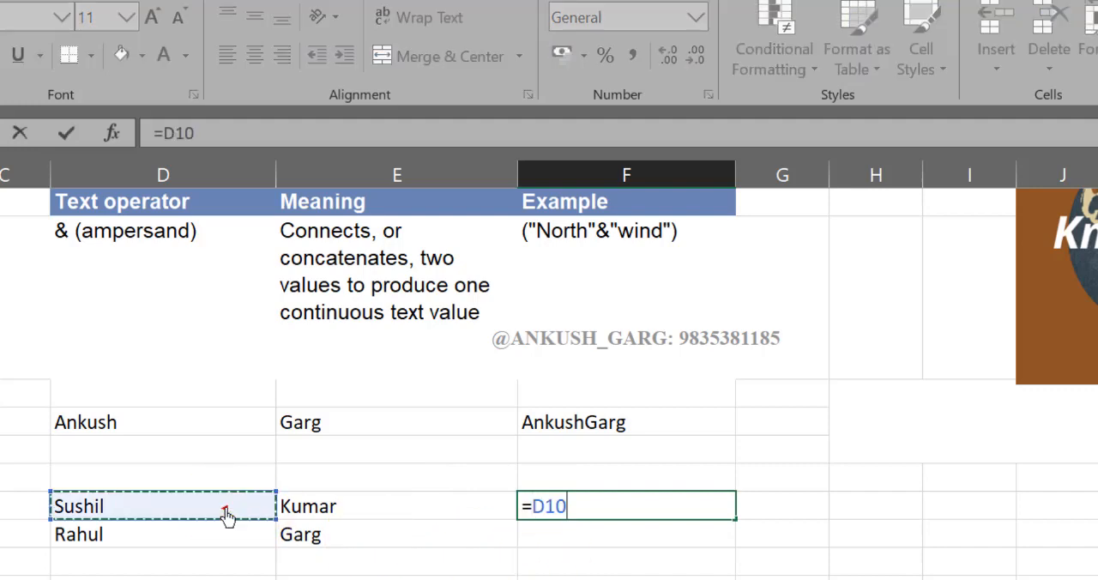
text(&)
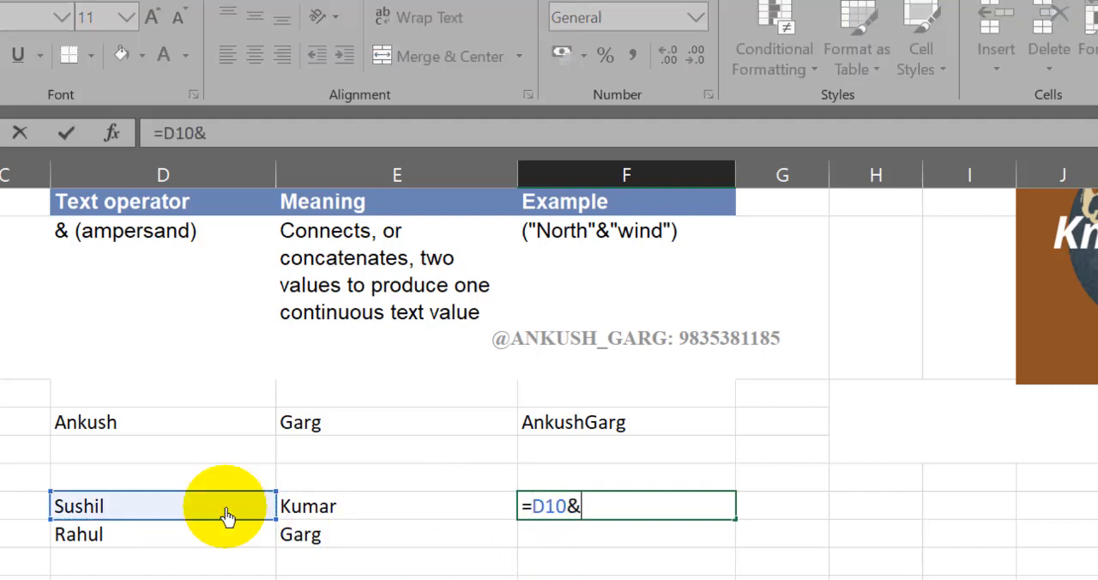
click(316, 517)
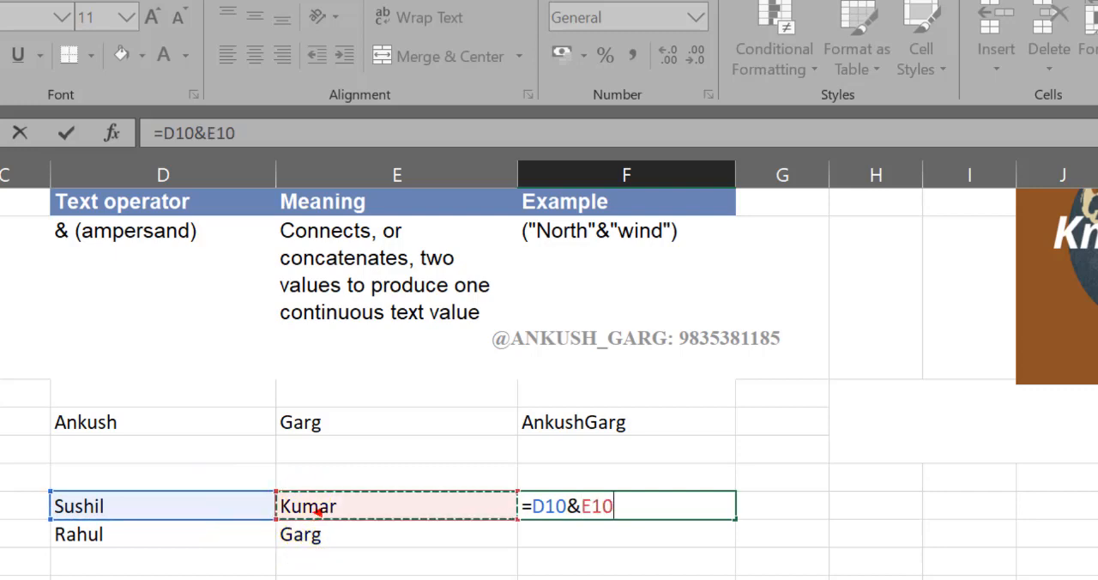
key(Return)
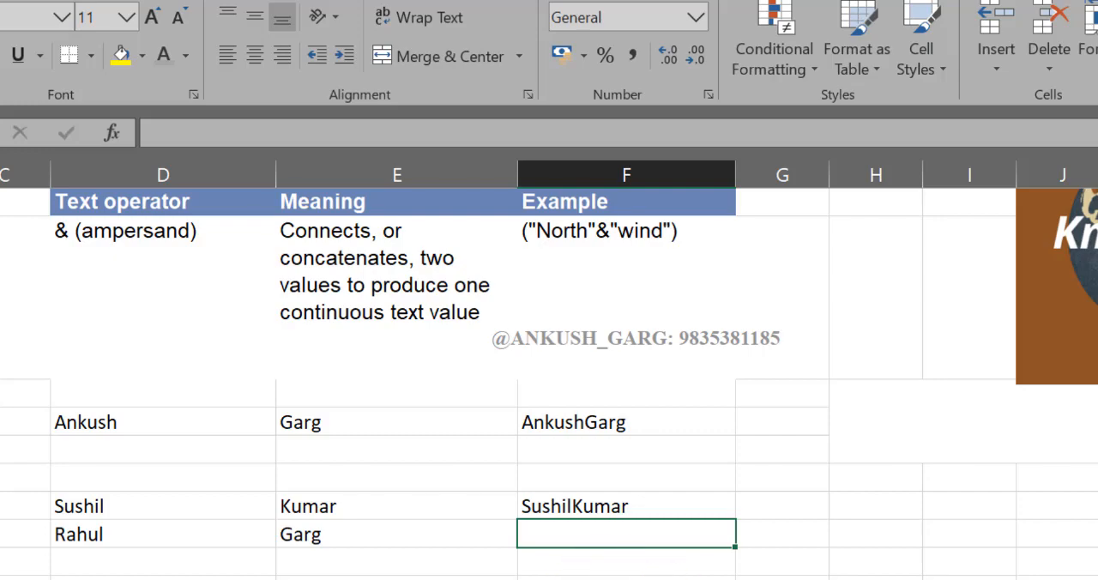
key(ctrl+Page_Down)
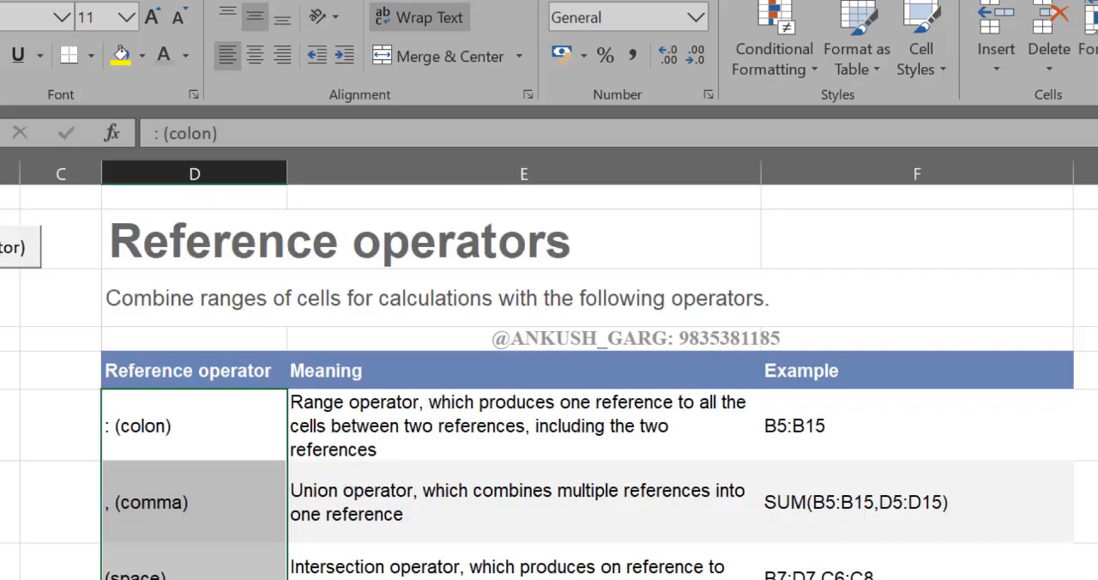
key(ctrl+Page_Up)
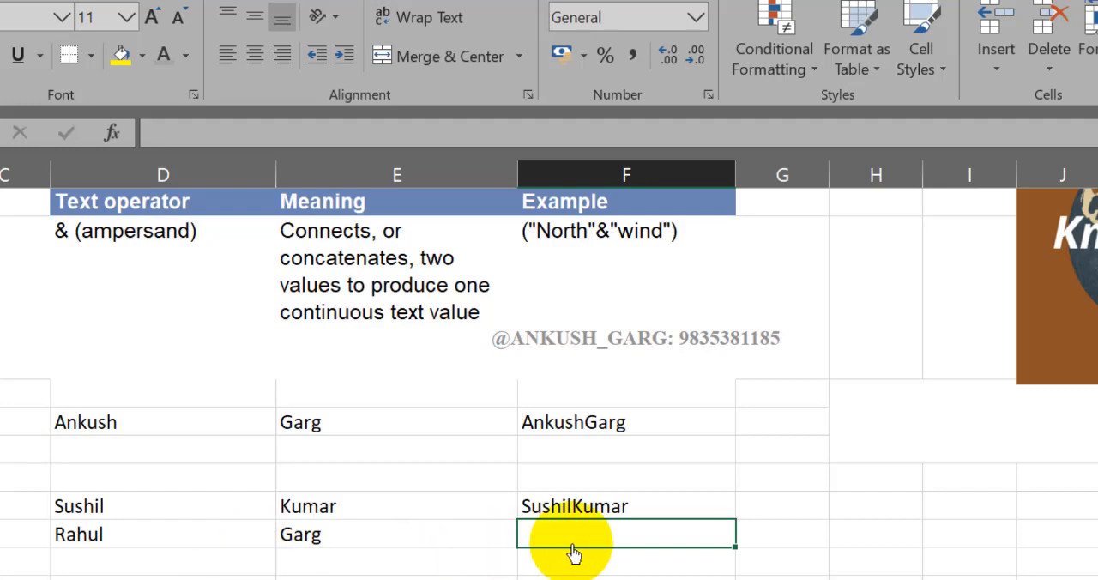
- Join the names of row 11 with a space between them in cell F11 with the formula =D11&" "&E11
text(=)
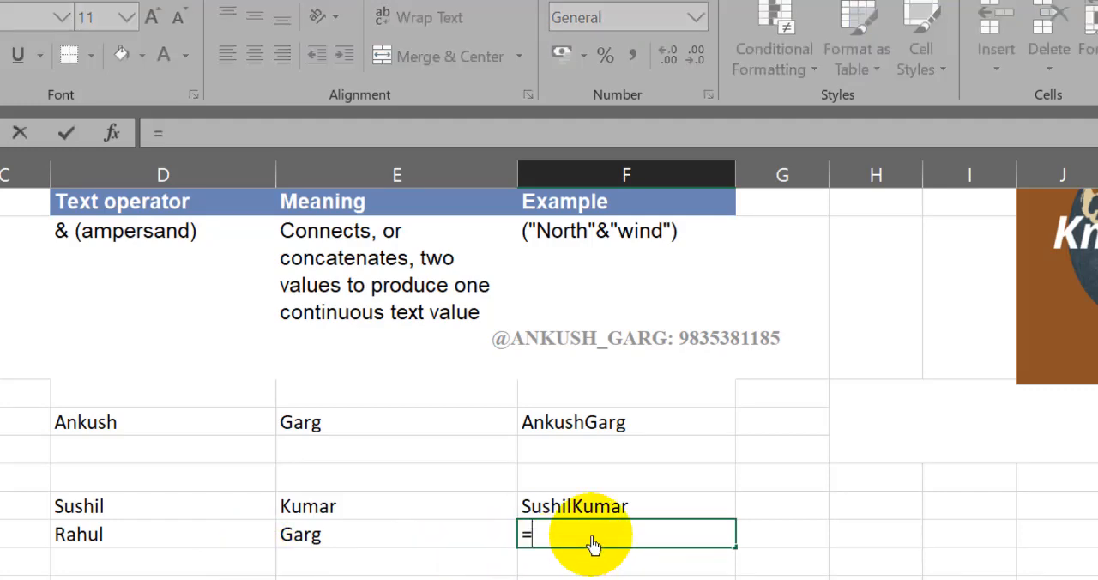
click(268, 536)
text(&")
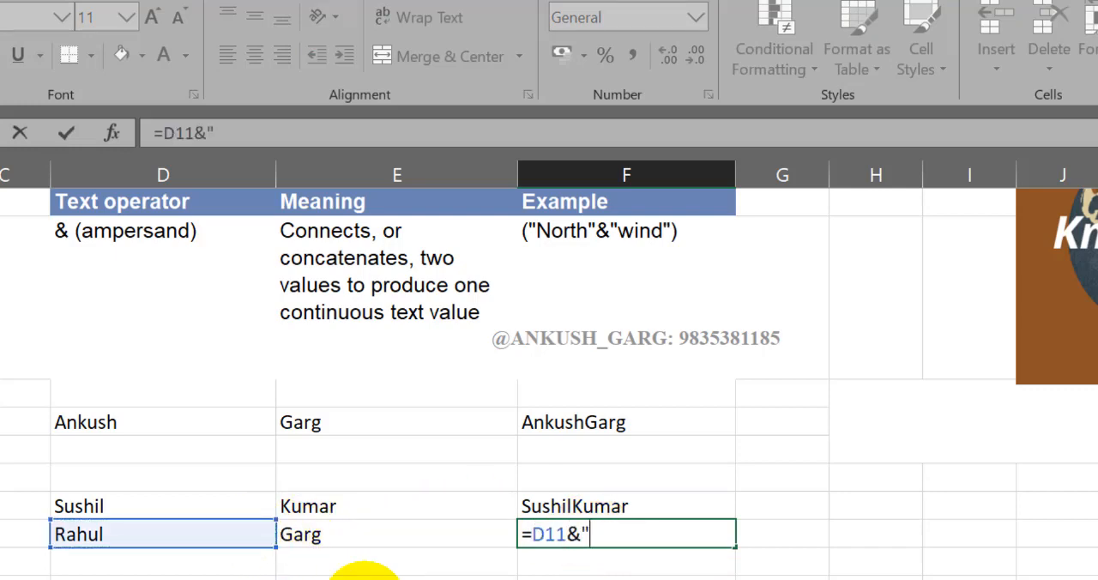
text( "&)
click(367, 541)
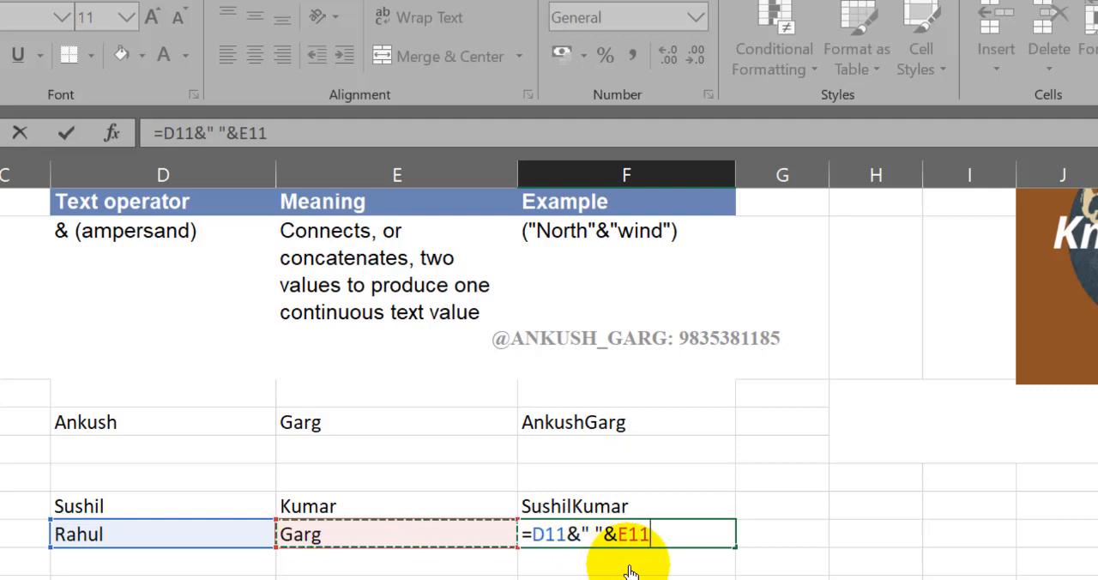
key(Return)
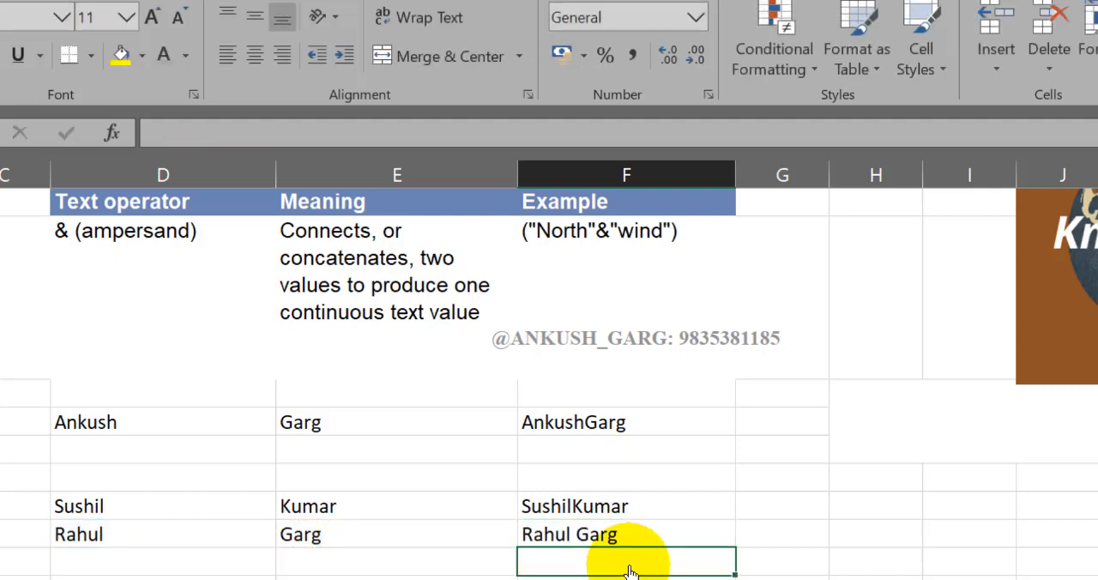
- Compare the concatenation formulas in cells F10 and F11, with and without the quoted space
double_click(581, 539)
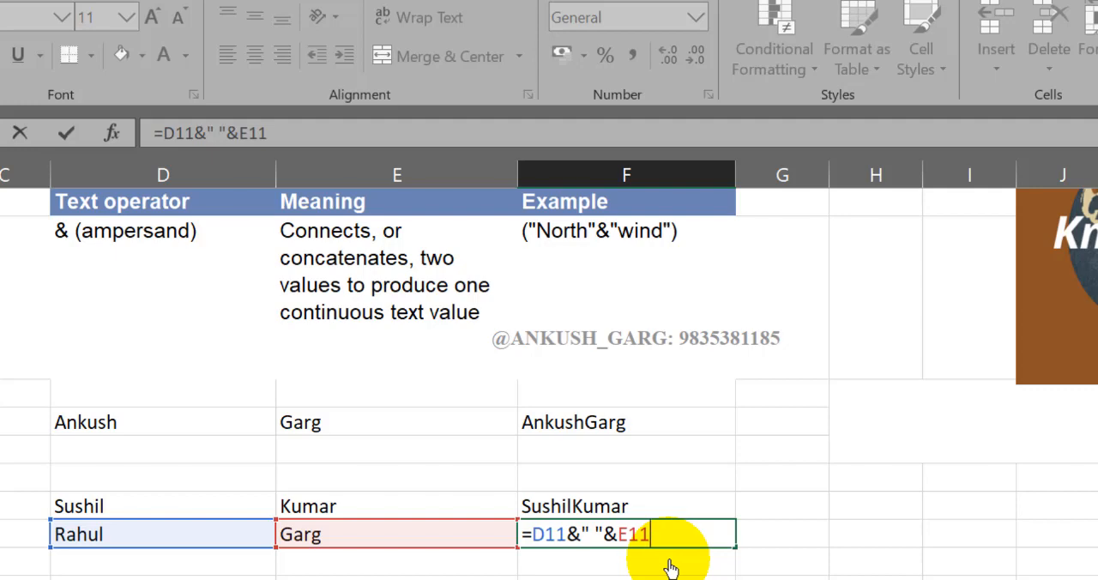
key(Return)
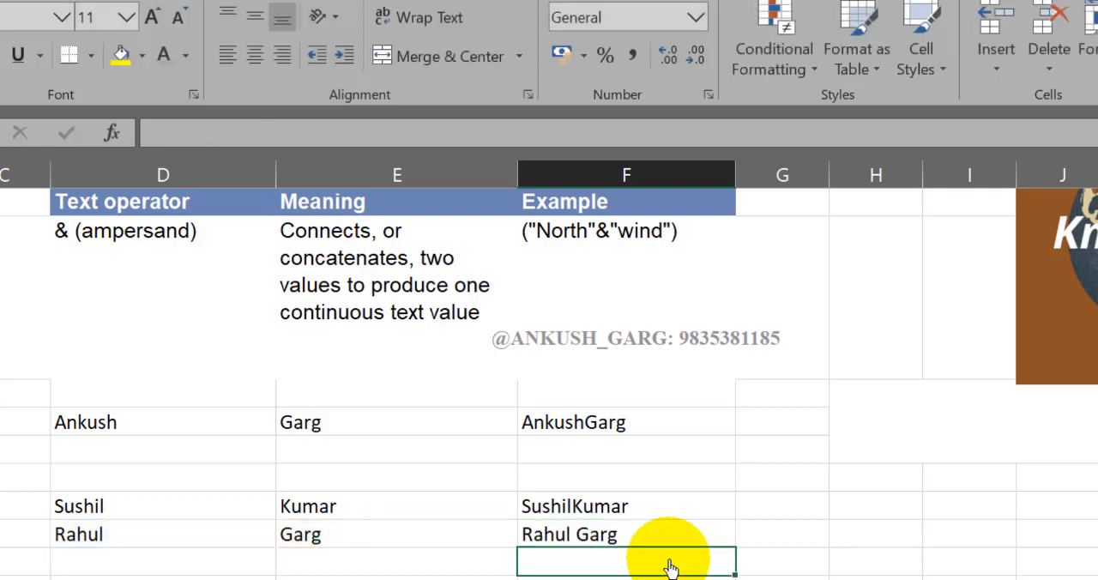
click(642, 512)
double_click(642, 513)
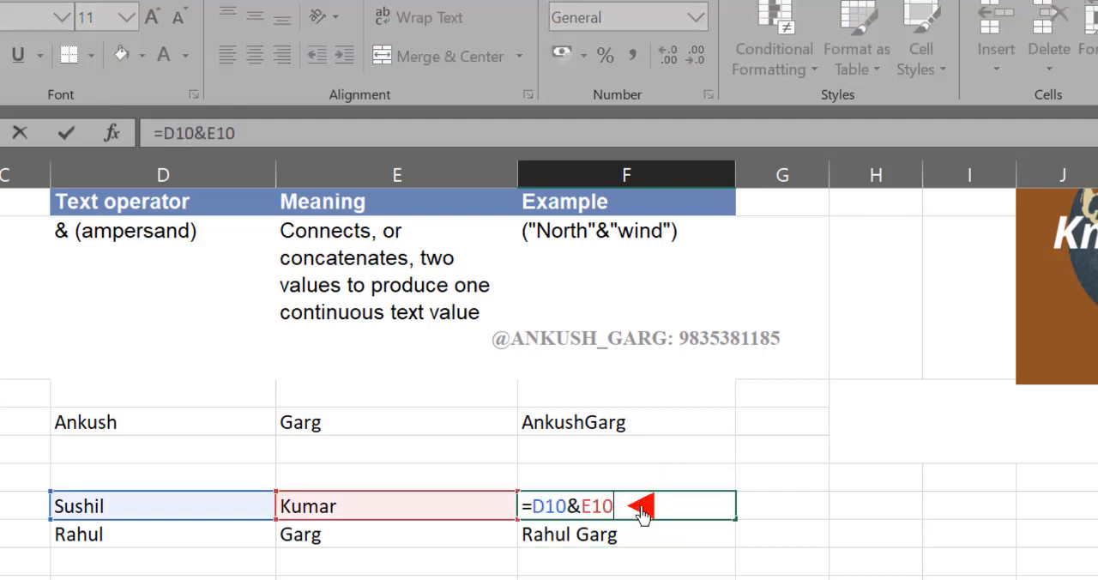
key(Escape)
double_click(636, 537)
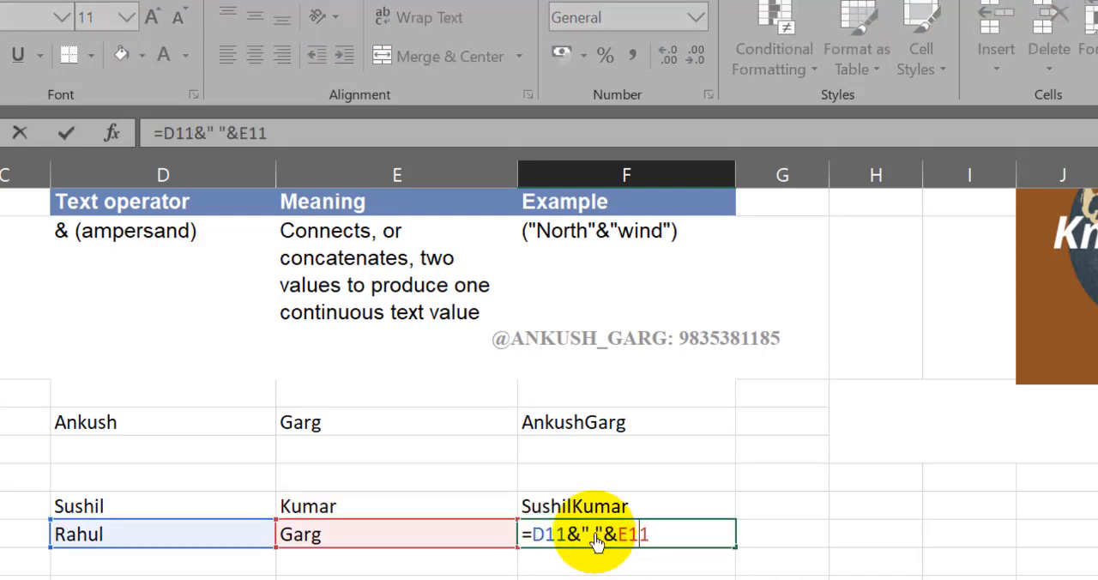
key(Return)
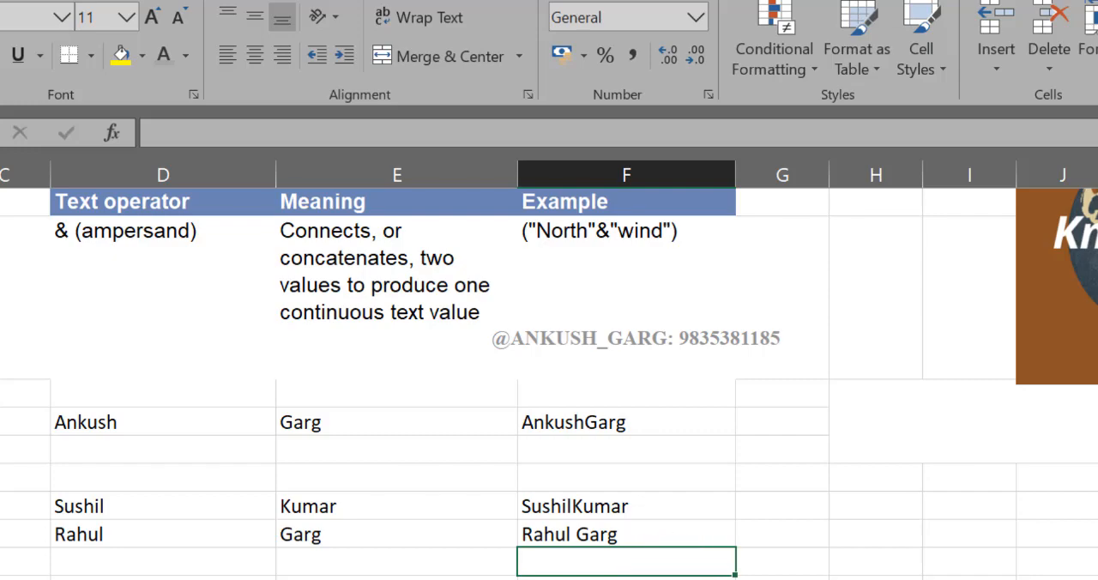
- Enter the sample numbers 52, 62, 51, 45, 85, 65 and 62 down cells E16 to E22
scroll(331, 567, down, 1)
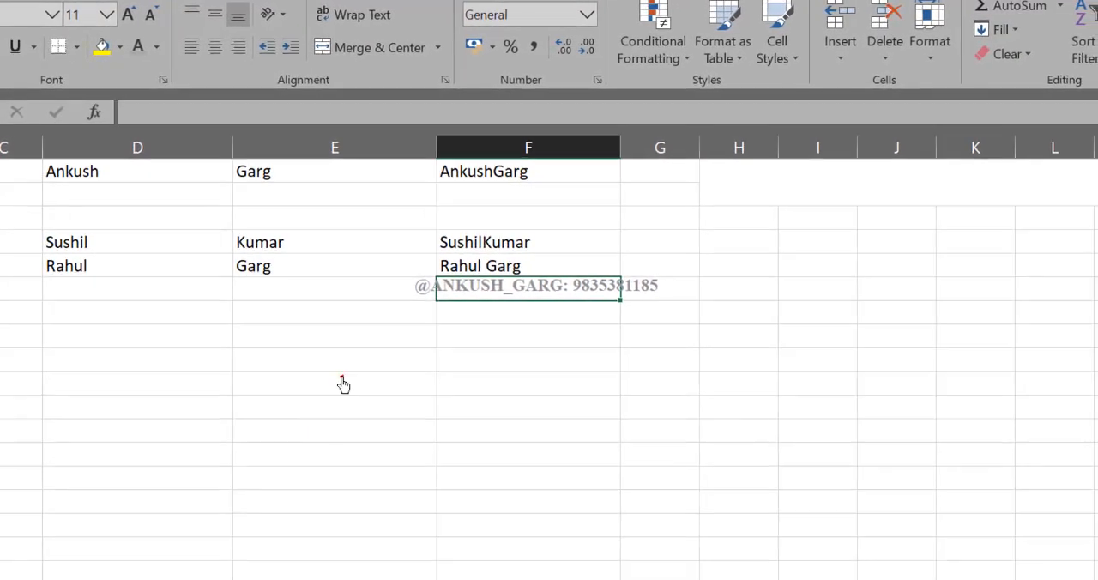
click(343, 385)
text(52)
key(Return)
text(62)
key(Return)
text(51)
key(Return)
text(45)
key(ctrl+Return)
key(Return)
text(85)
key(Return)
text(65)
key(Return)
text(62)
key(Return)
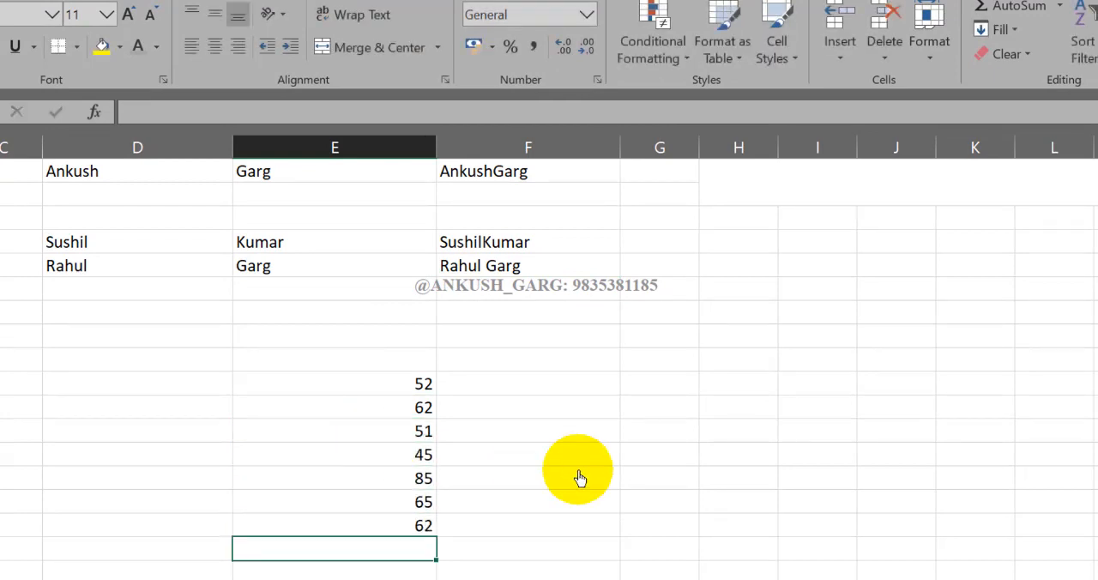
- Total the sample numbers in cell E23 using the colon range operator with the formula =SUM(E16:E22), and review the range it references
text(=sum)
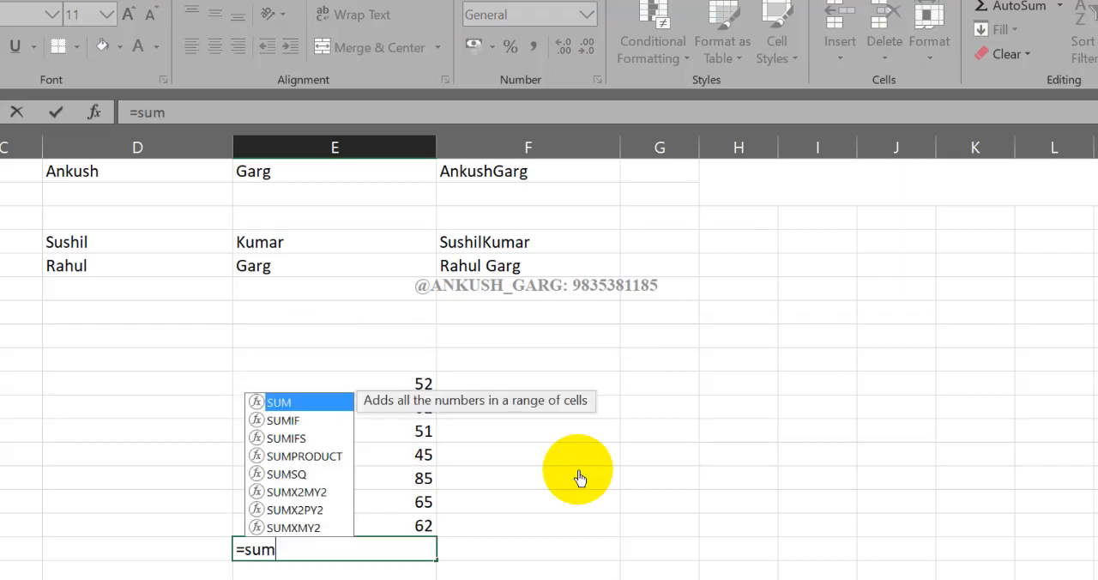
text(()
drag(422, 384, 427, 525)
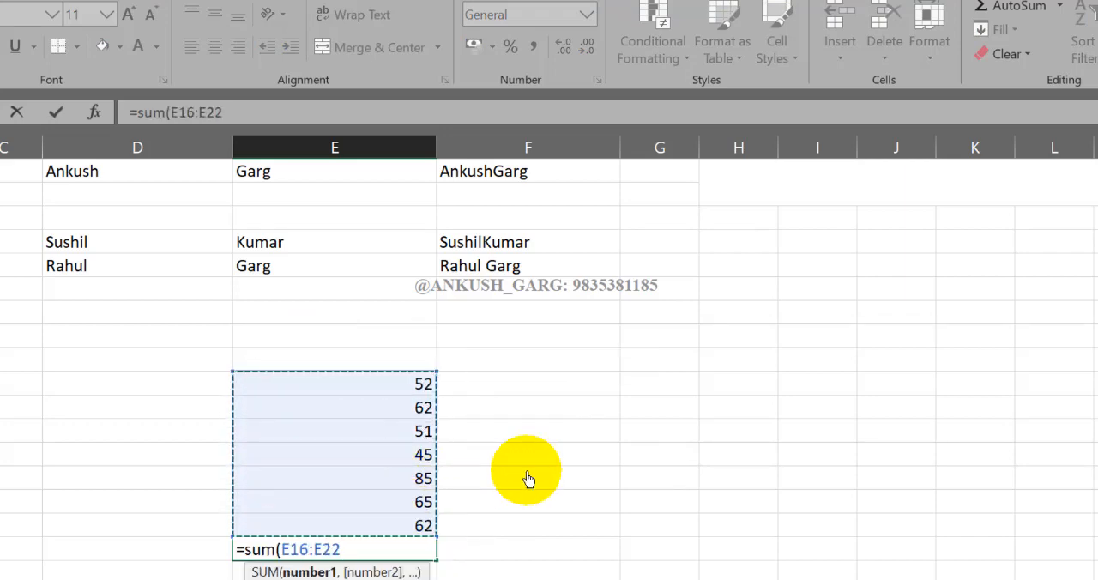
text())
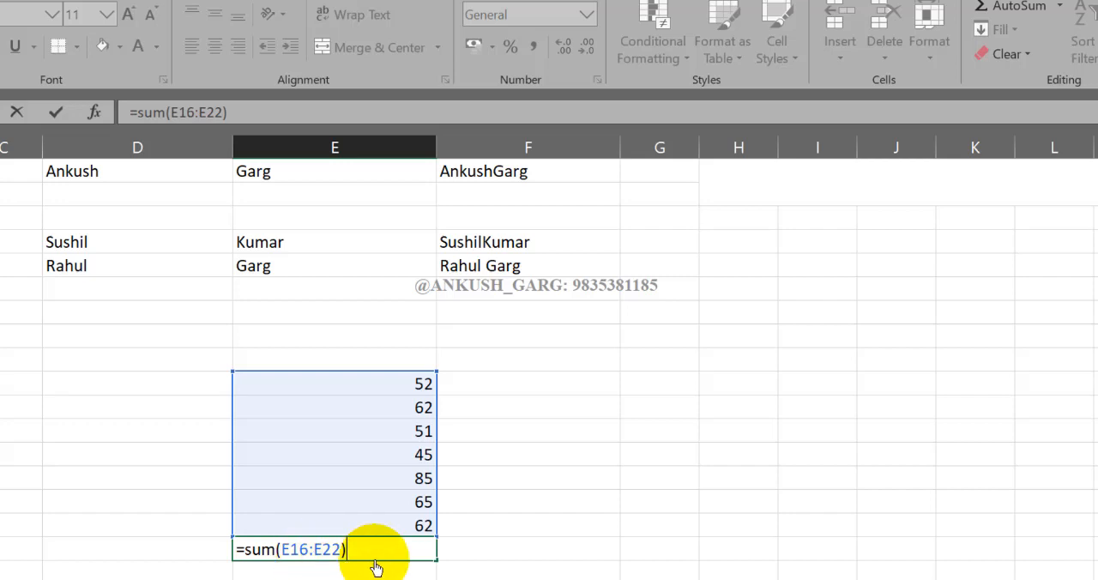
key(Return)
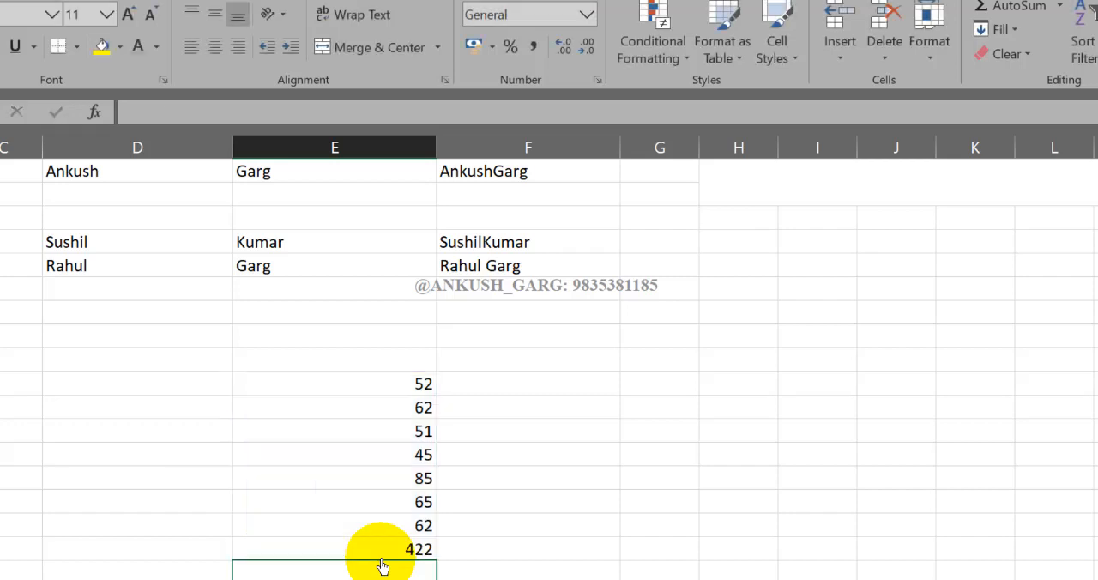
drag(400, 387, 419, 527)
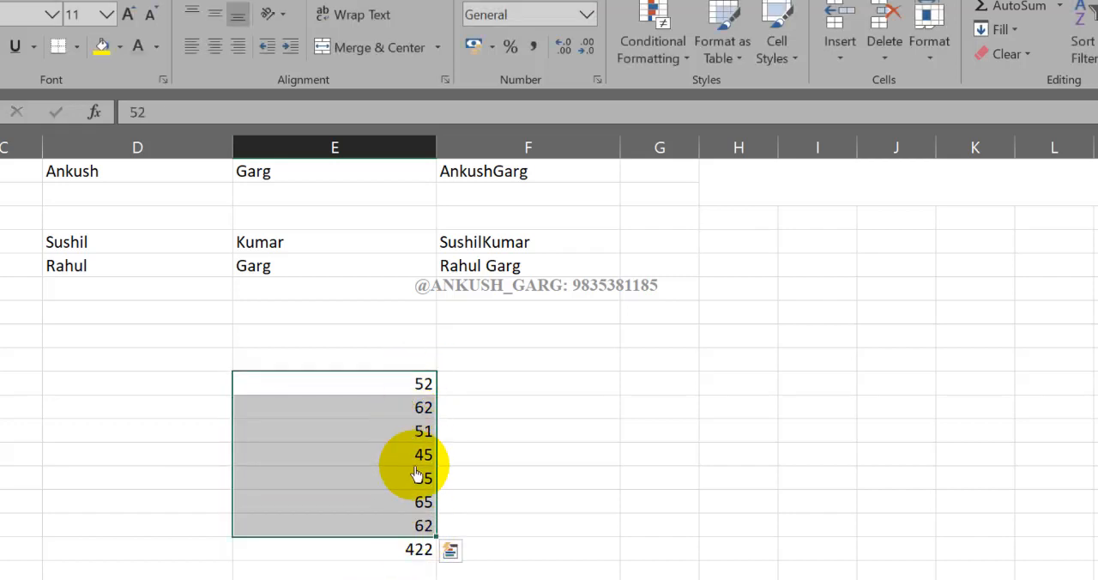
click(427, 553)
double_click(427, 553)
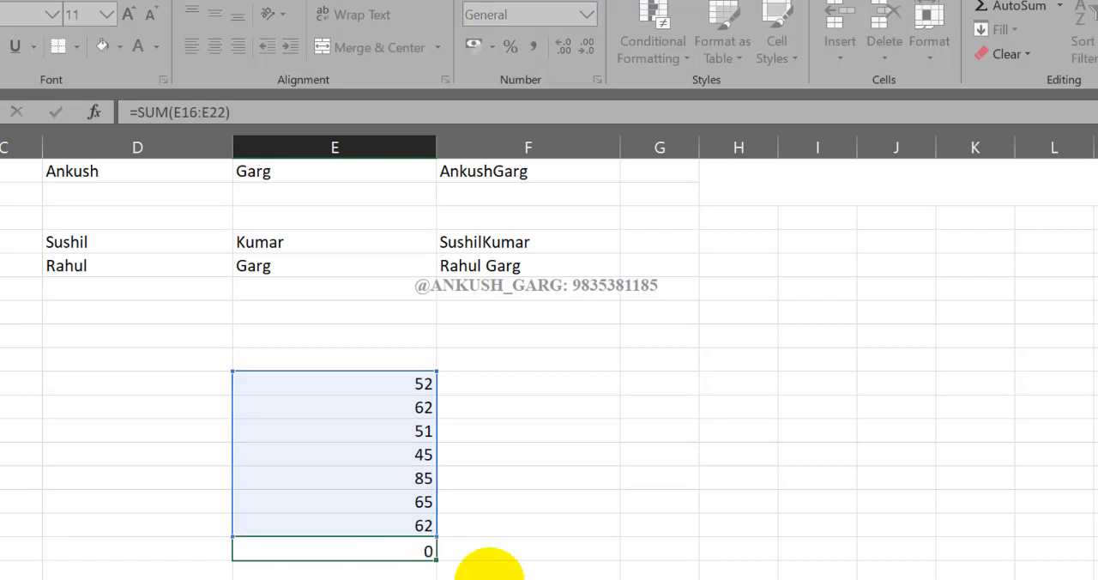
key(Return)
- Add the first four sample numbers in cell F17 using the comma operator with the formula =SUM(E16,E17,E18,E19), and review its references
click(535, 413)
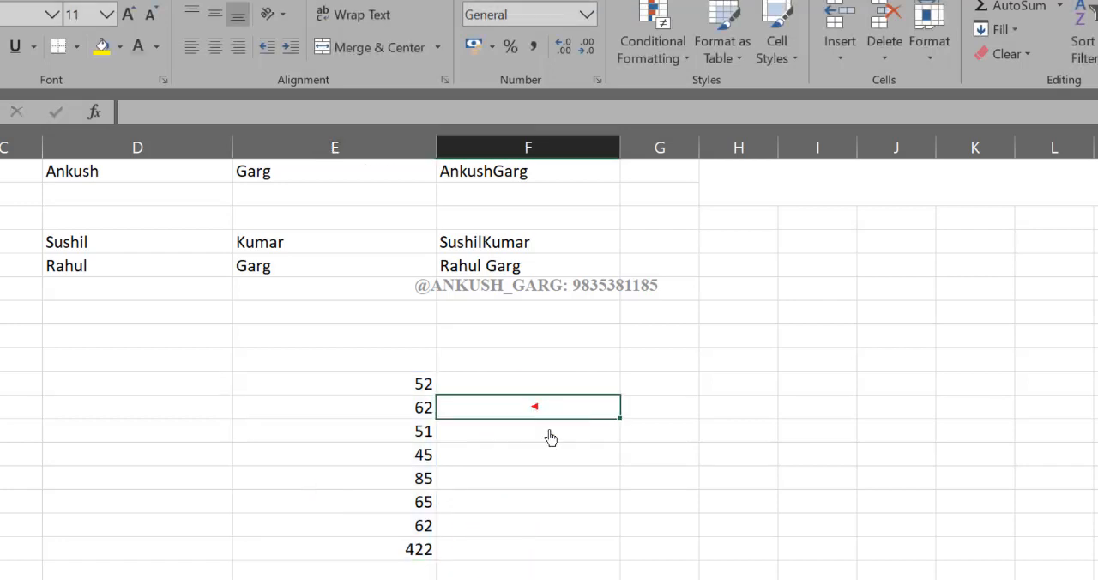
text(=)
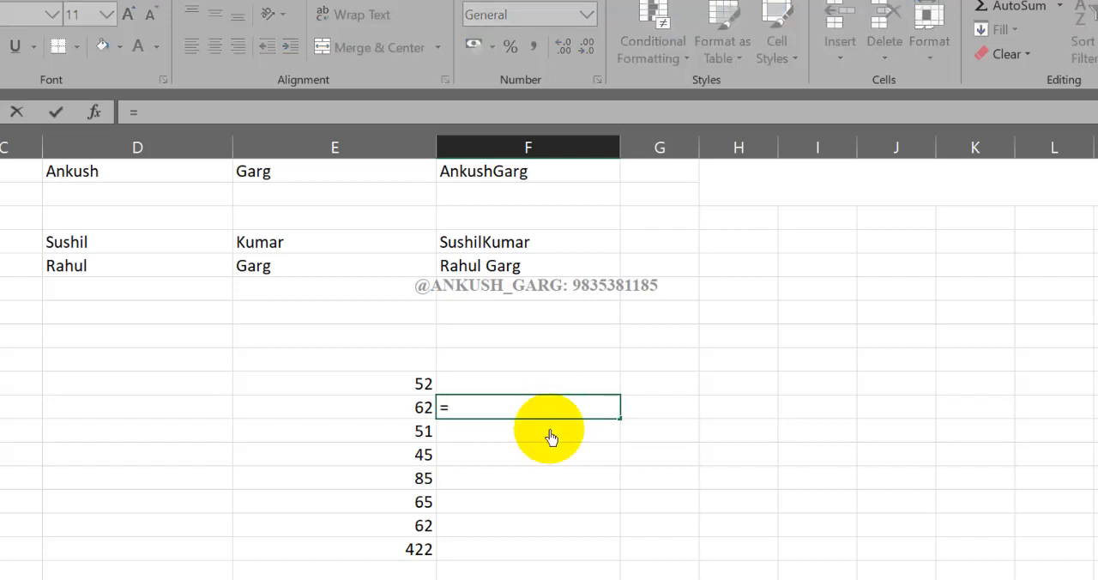
text(sum()
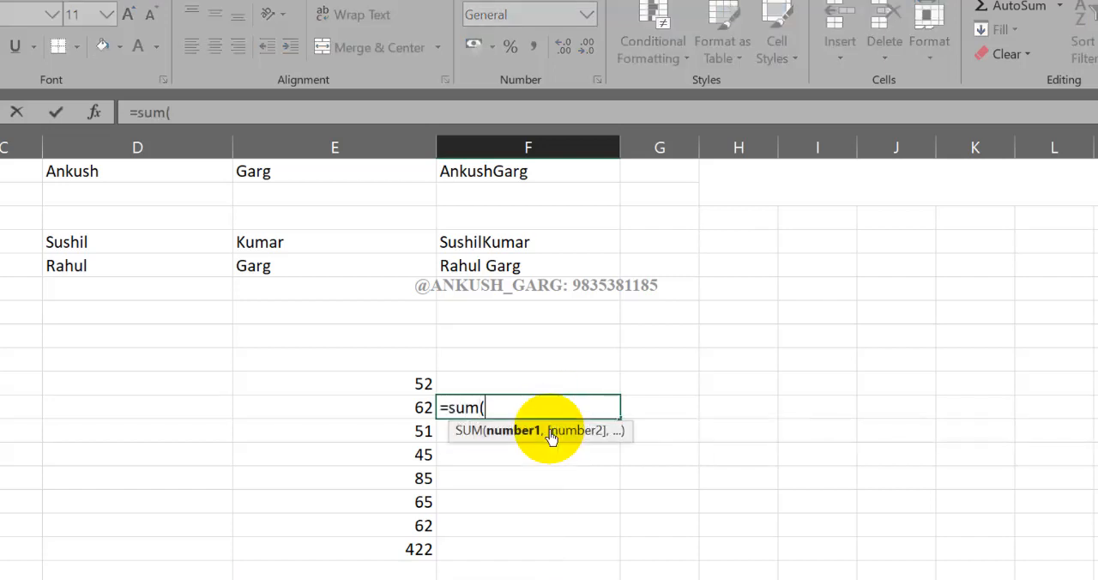
click(400, 391)
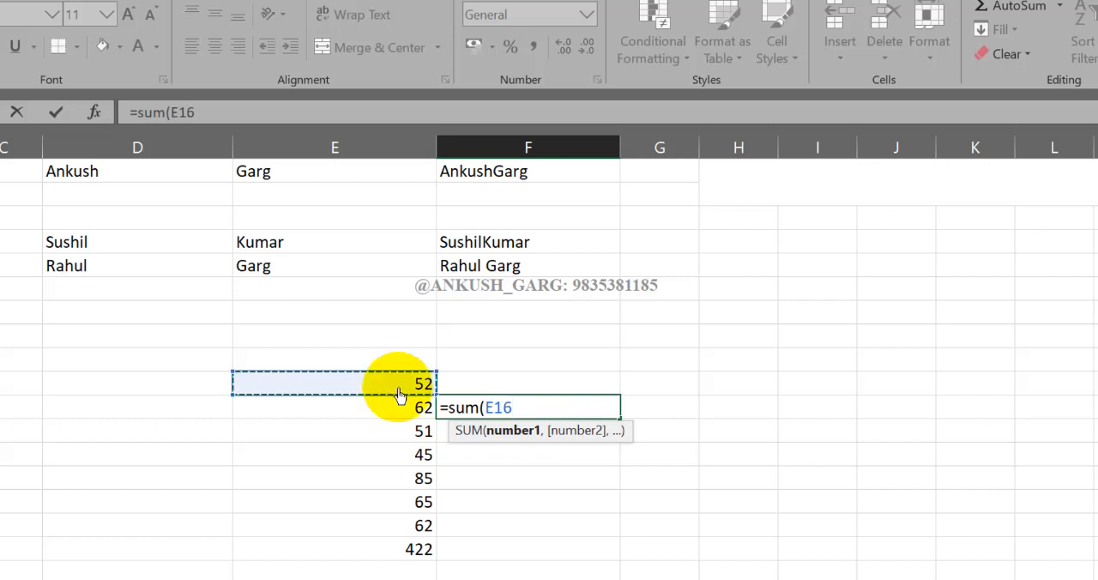
text(,)
click(400, 406)
text(,)
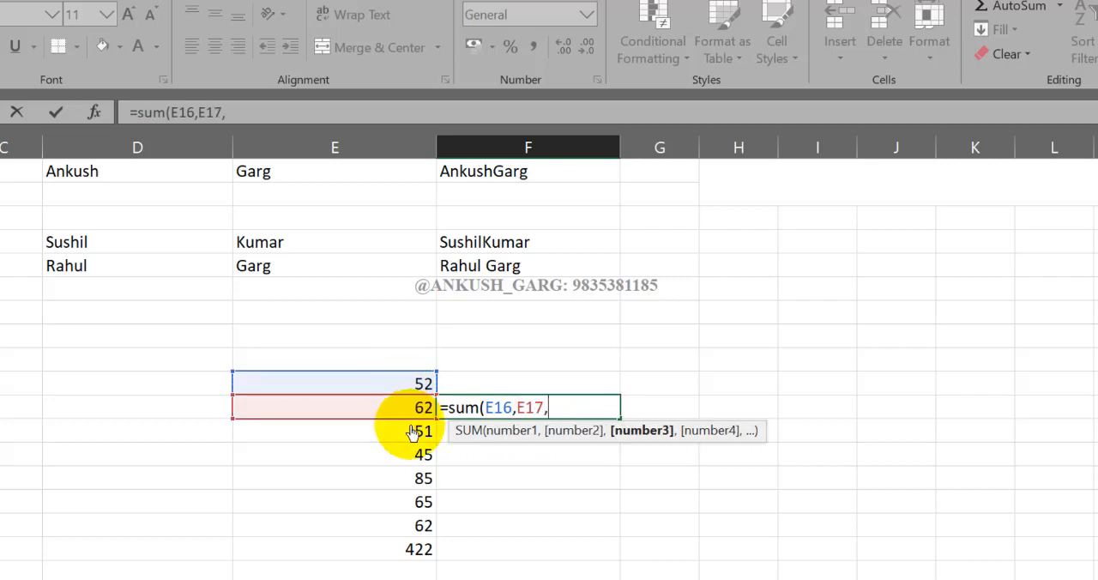
click(412, 430)
text(,)
click(417, 453)
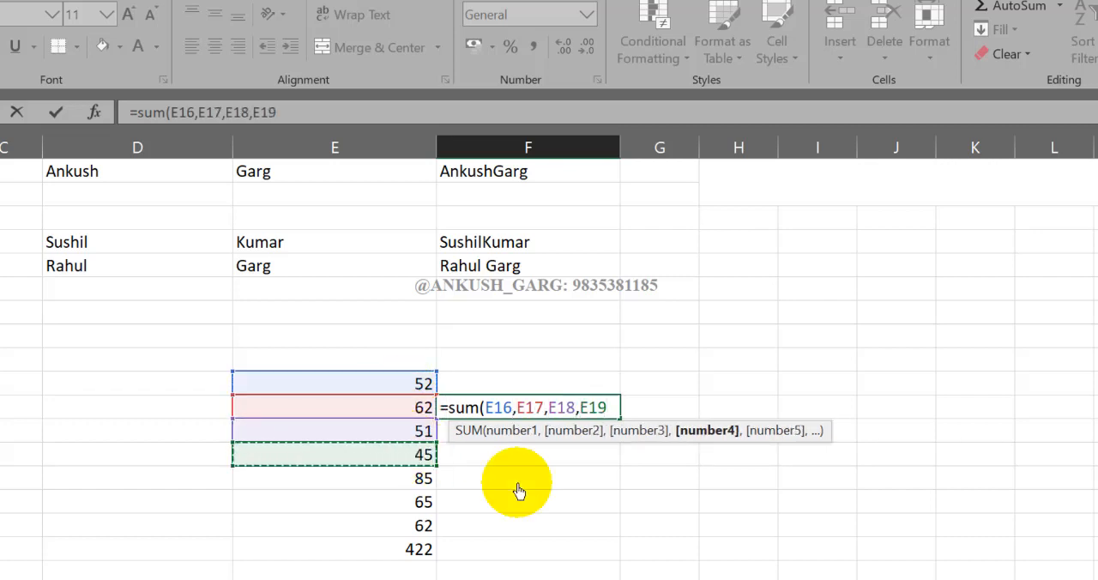
text())
key(Return)
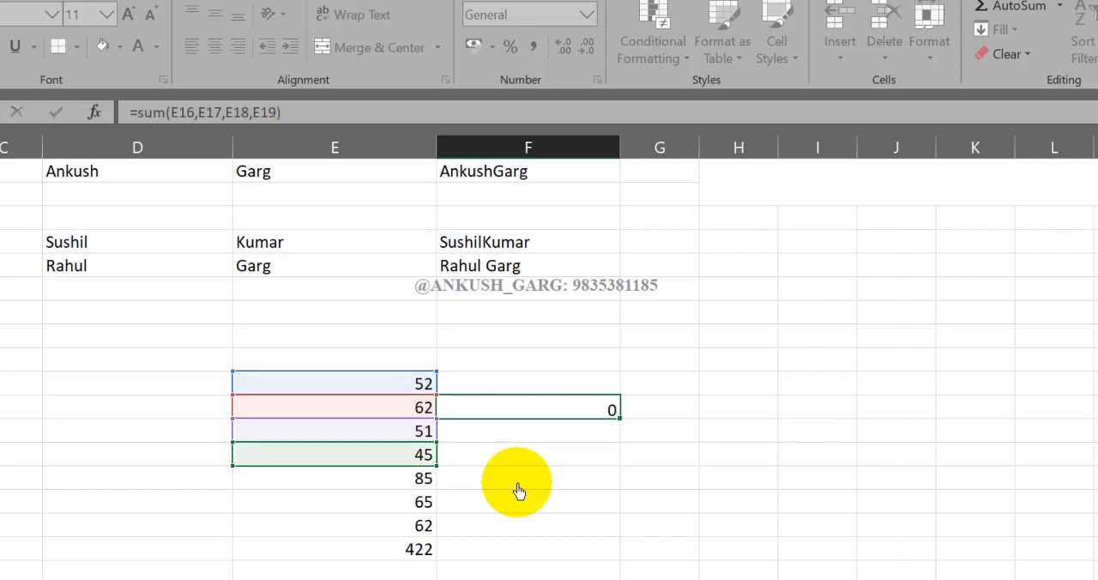
double_click(482, 407)
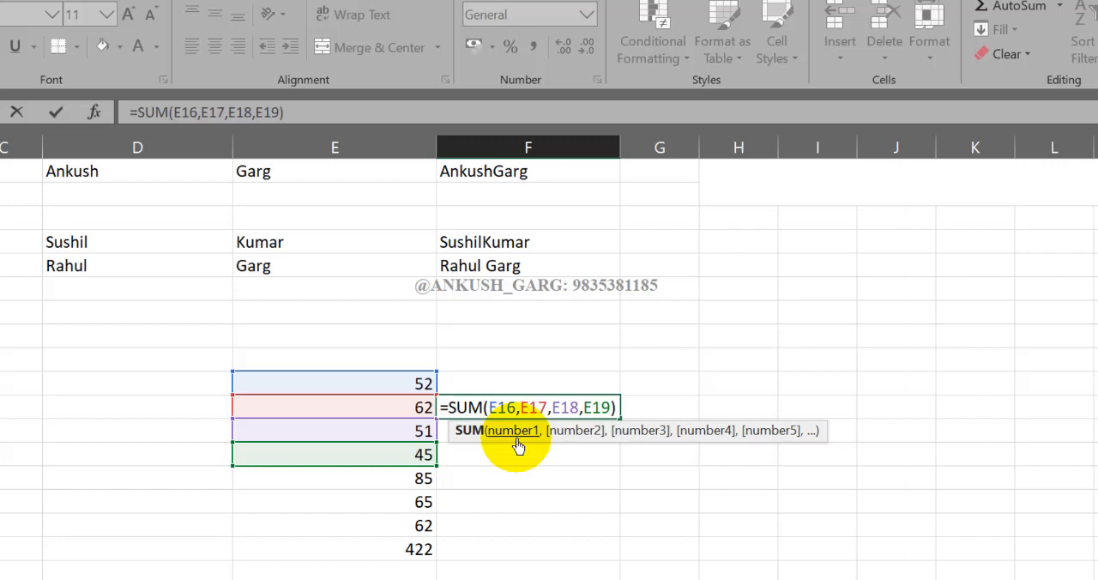
key(Return)
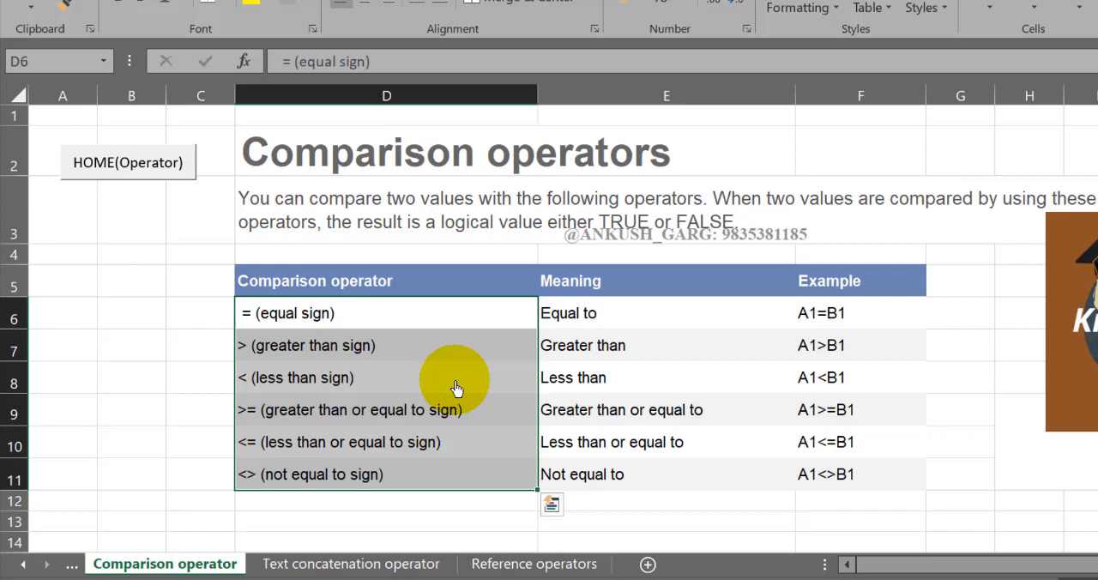
- Enter the headers Sales in cell B14 and Incentive in cell C14 below the comparison operator table
scroll(449, 381, down, 1)
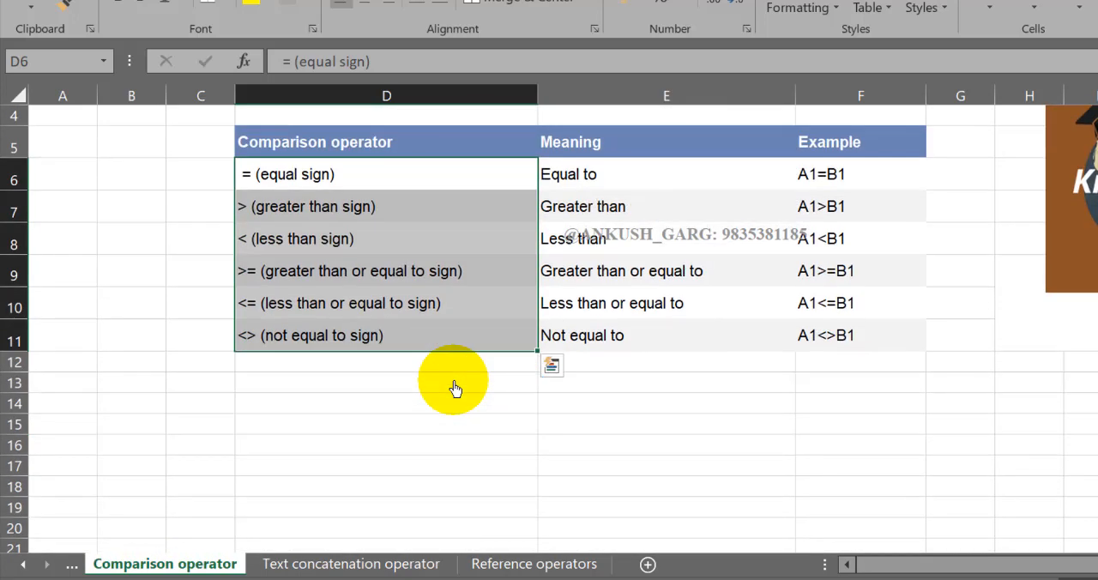
click(400, 425)
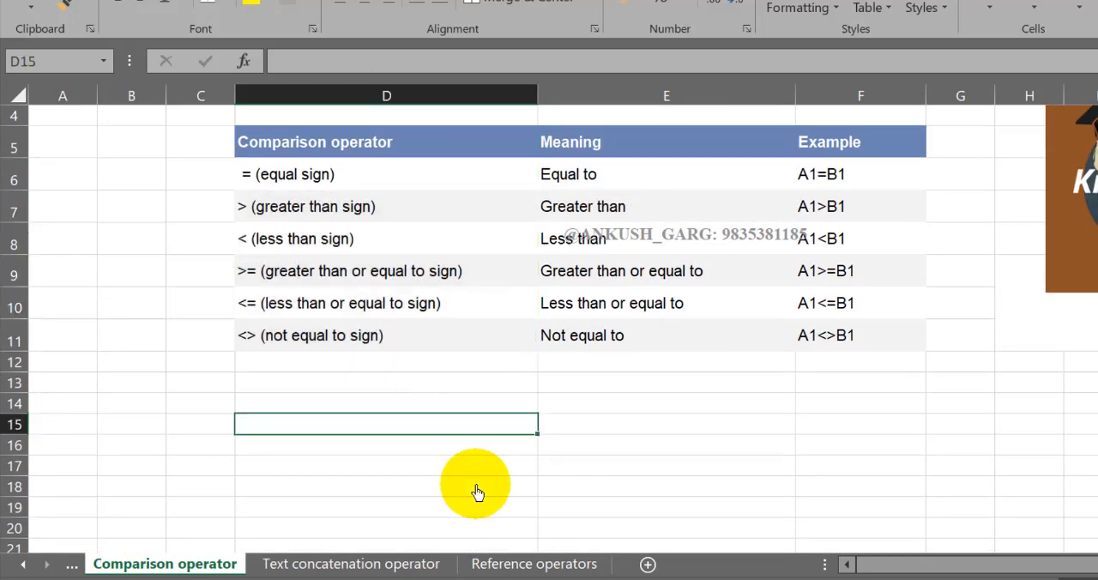
key(Left)
key(Left)
key(Up)
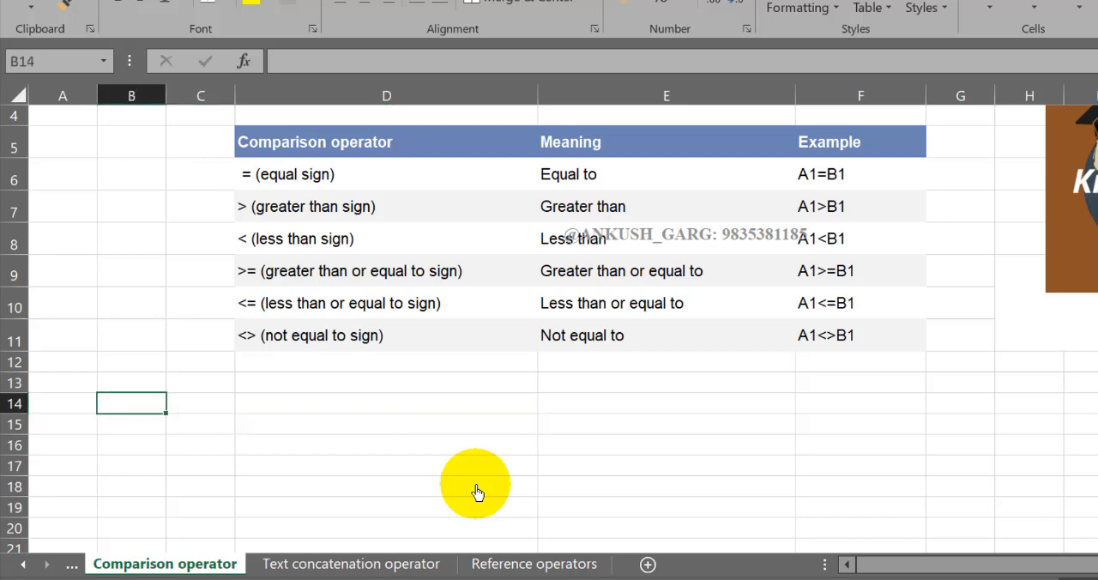
text(Sales)
key(Tab)
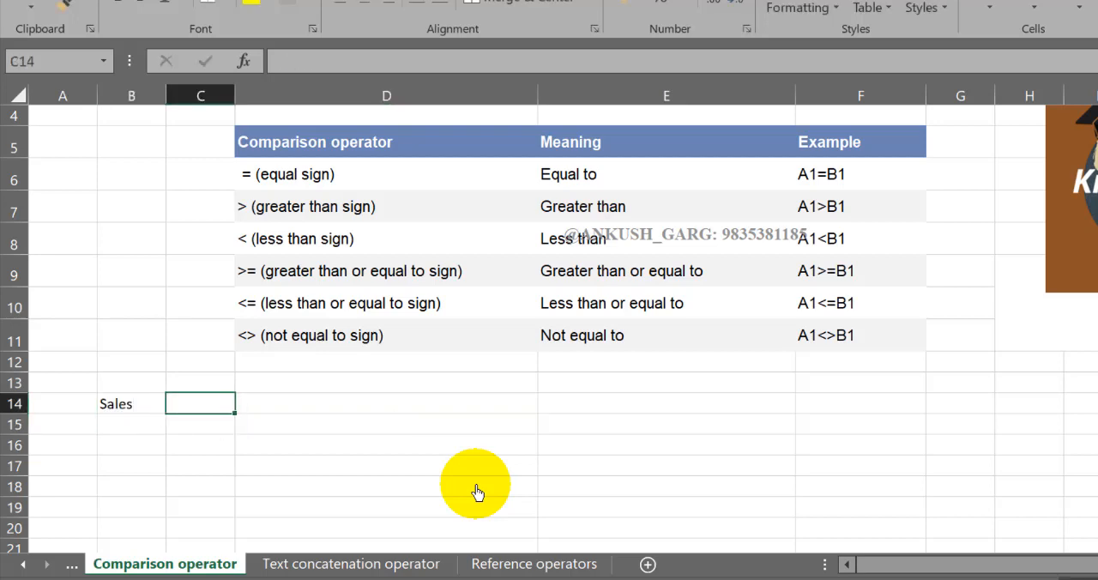
text(Ince)
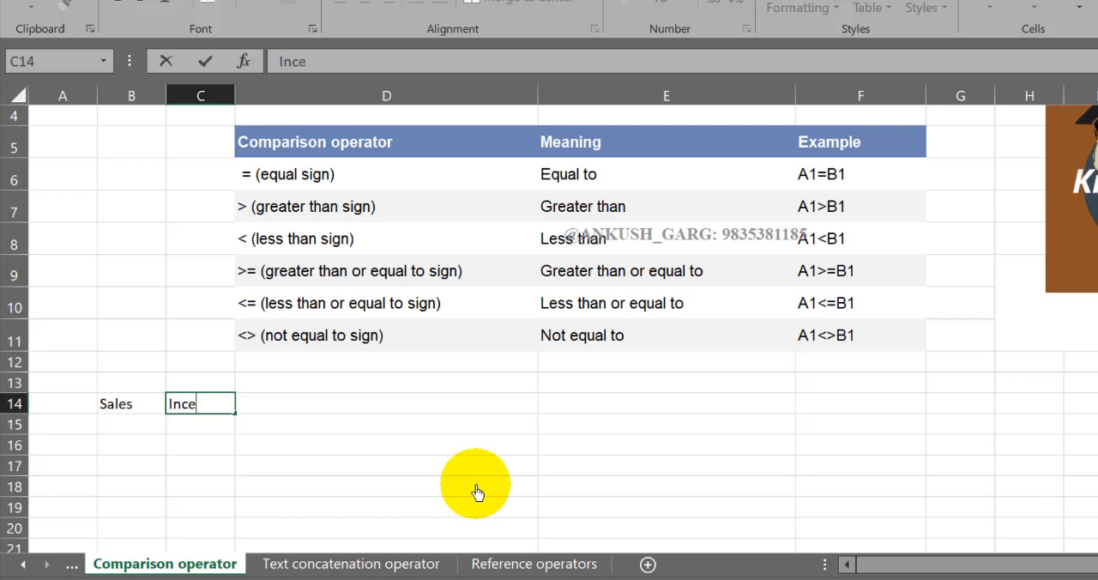
text(ntive)
key(Return)
- Enter the header Salesman in cell A14 and list A and B beneath it in A15 and A16
key(Home)
key(Up)
text(Sale)
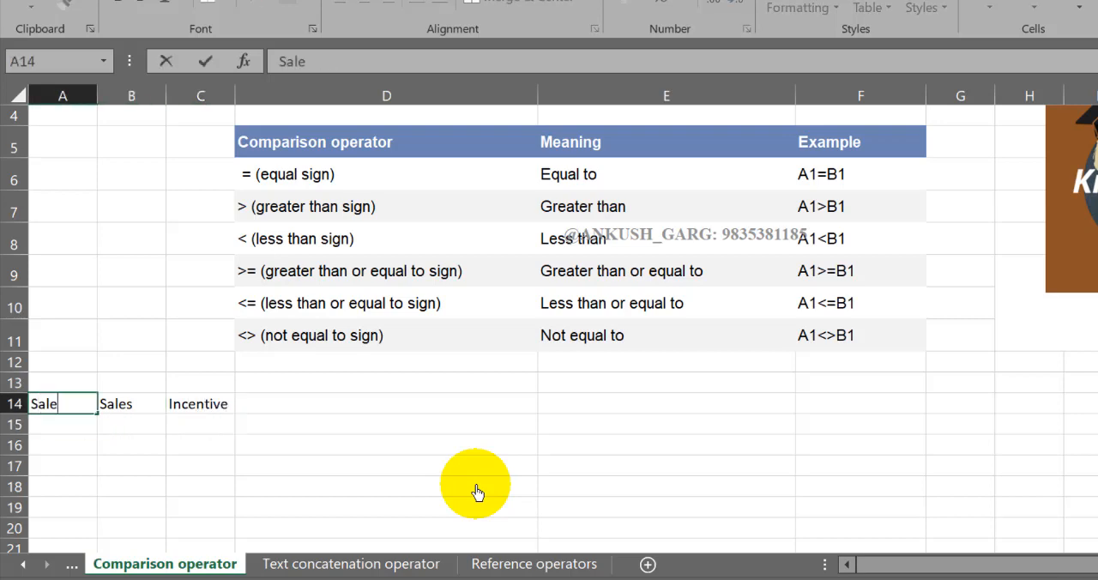
text(sman)
key(Return)
text(A)
key(Return)
text(B)
- Enter sales of 5620 for salesman A in B15 and 4800 for salesman B in B16
key(Up)
key(Right)
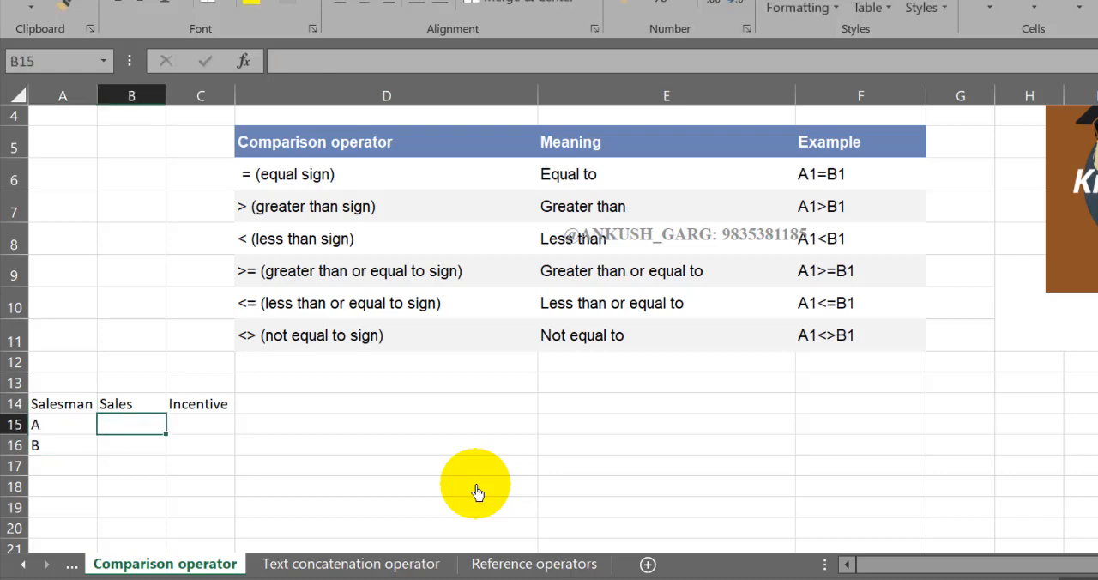
text(5620)
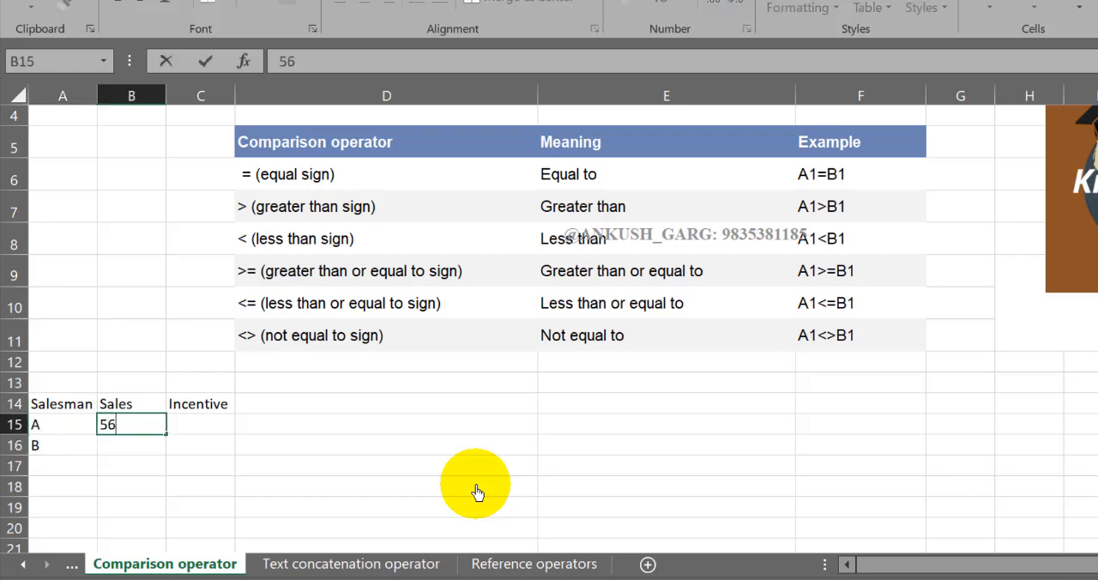
key(ctrl+Return)
key(Down)
text(48)
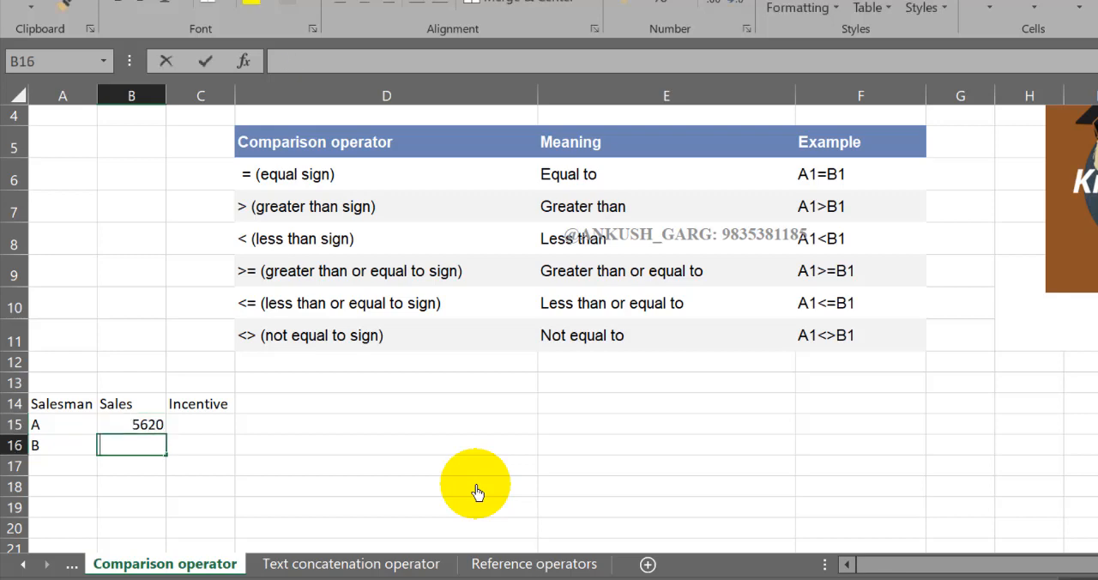
text(00)
key(ctrl+Return)
key(Down)
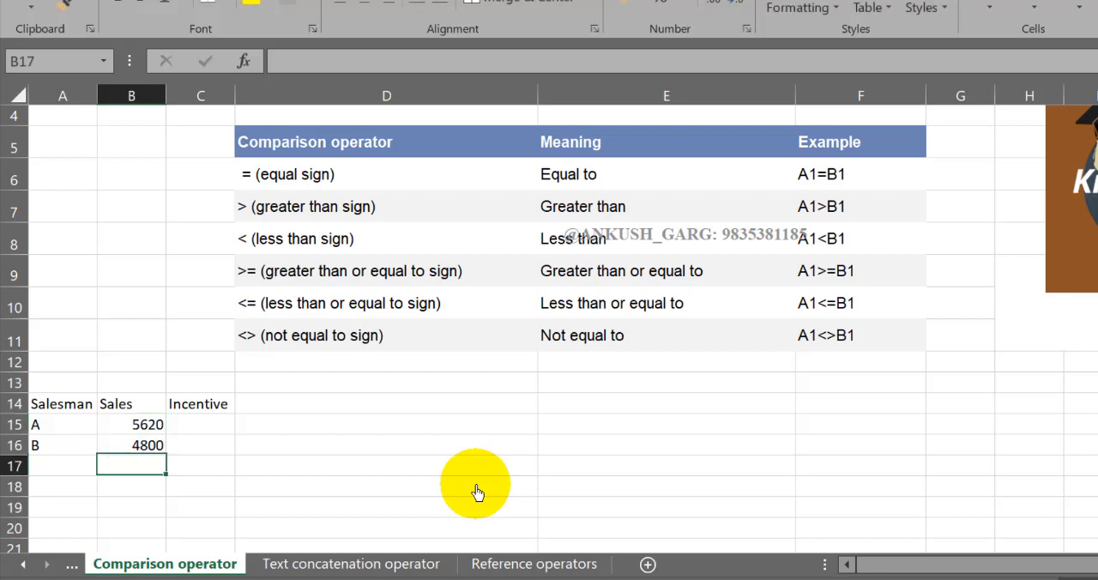
- Start an IF formula in cell C15 with the logical test B15>5000
key(Right)
key(Up)
key(Up)
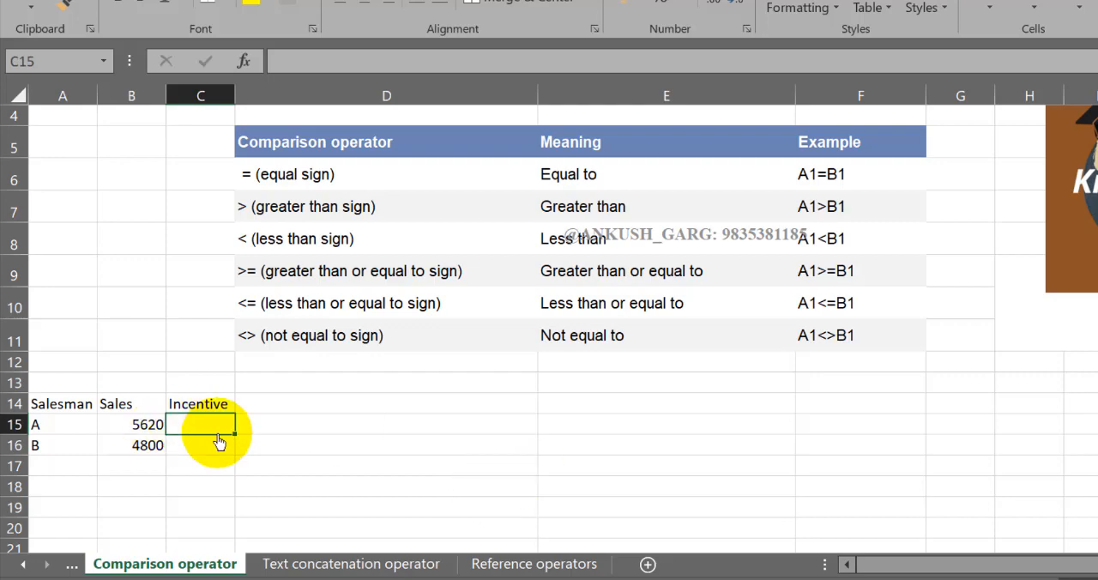
scroll(219, 442, up, 1)
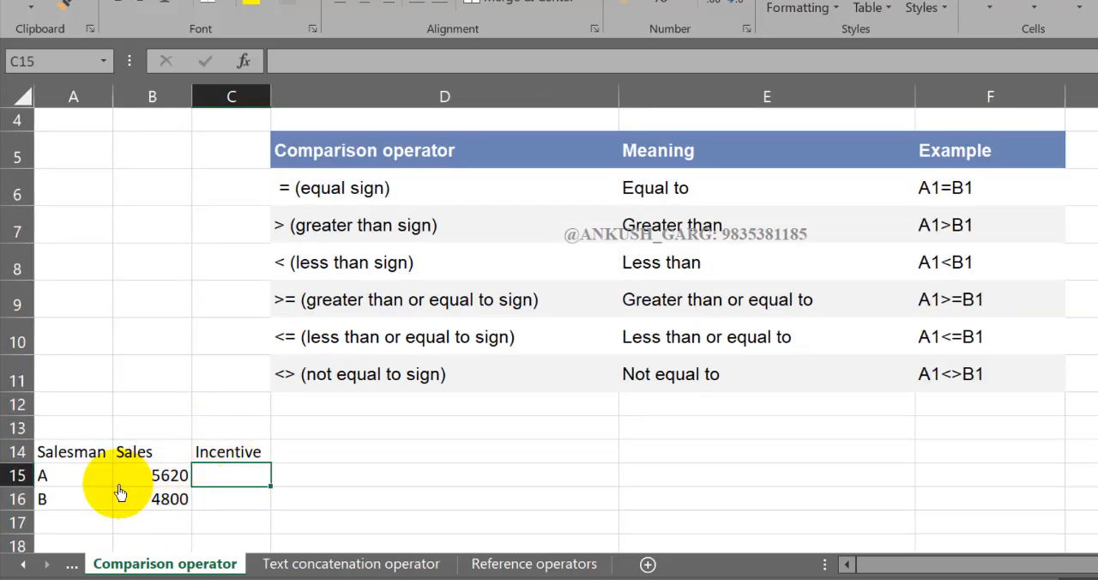
drag(156, 486, 155, 503)
click(216, 481)
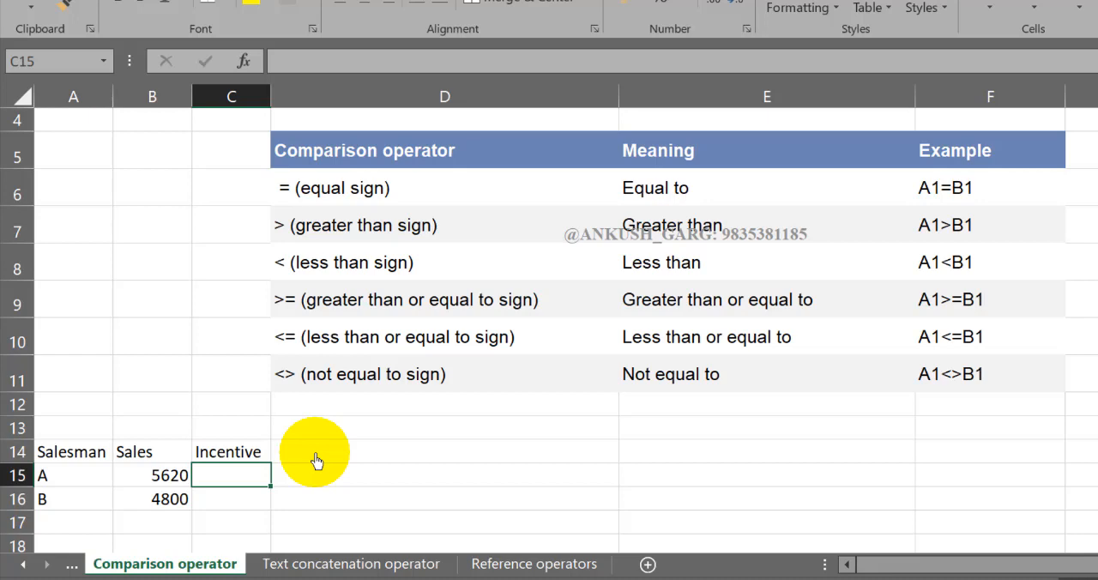
text(=)
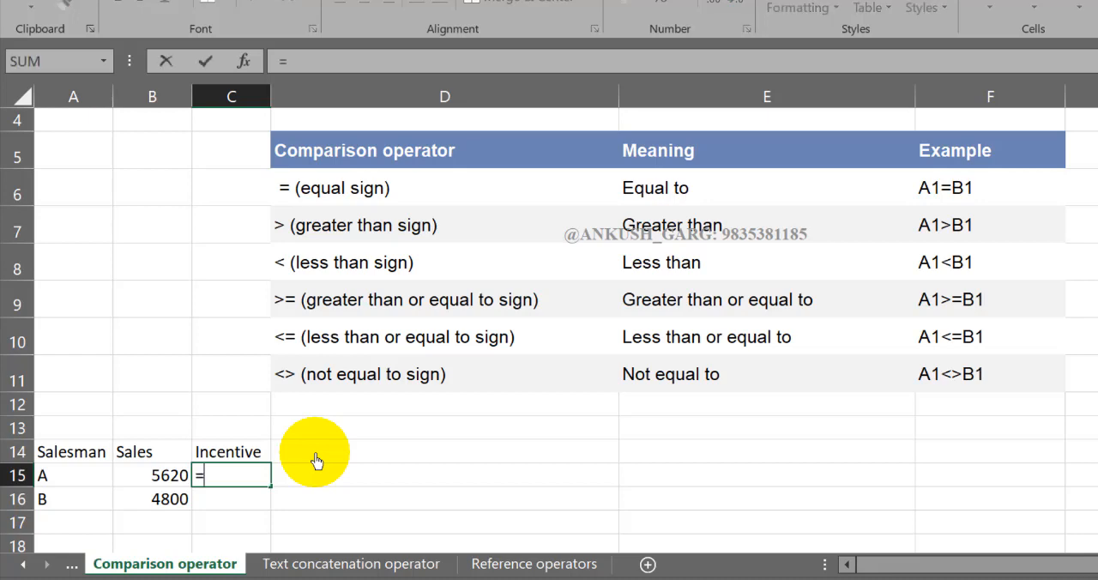
text(if)
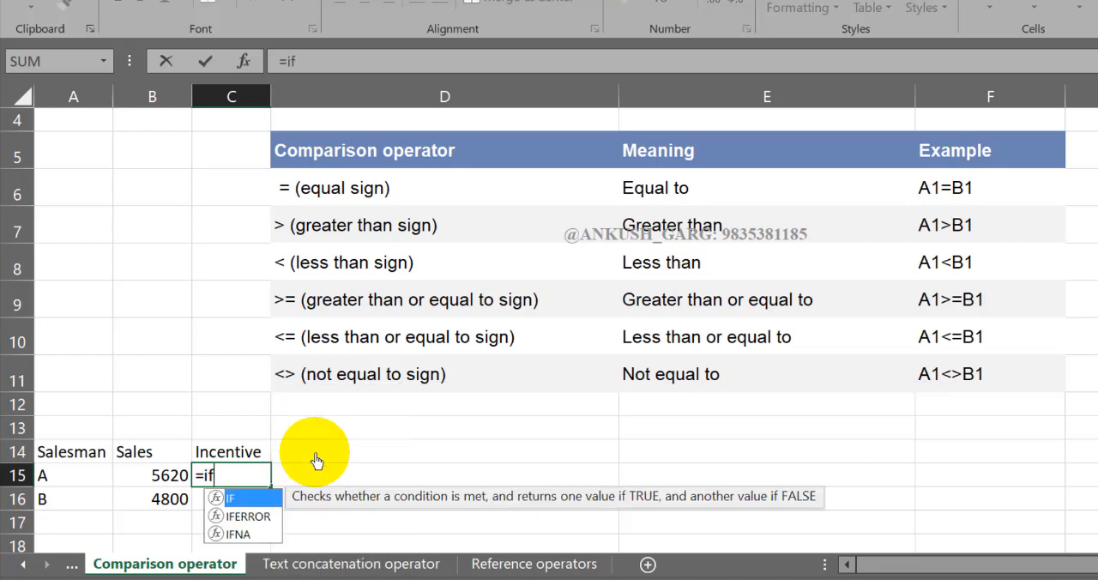
text(()
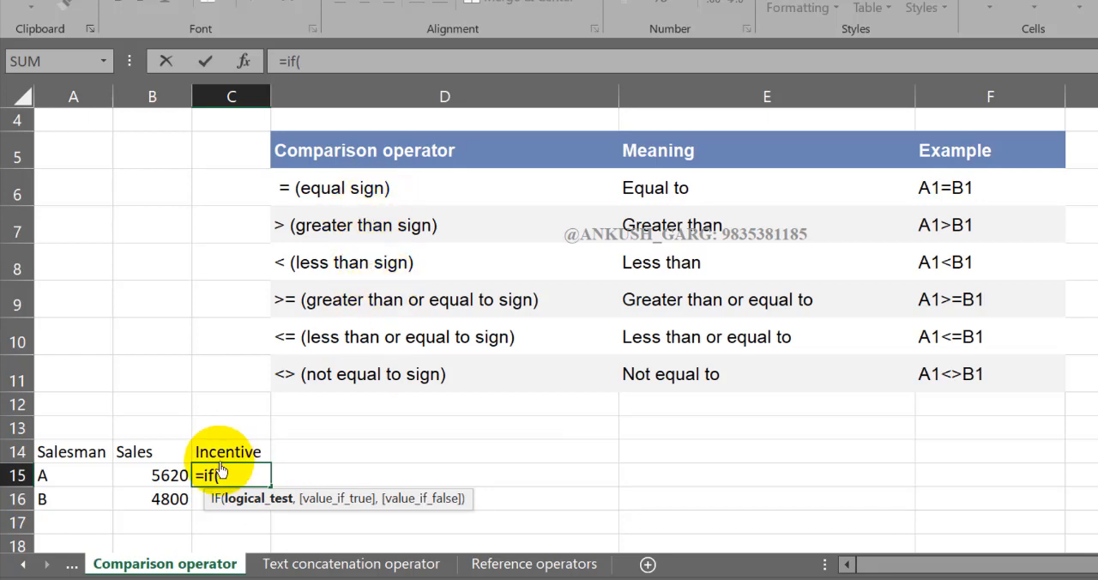
click(157, 482)
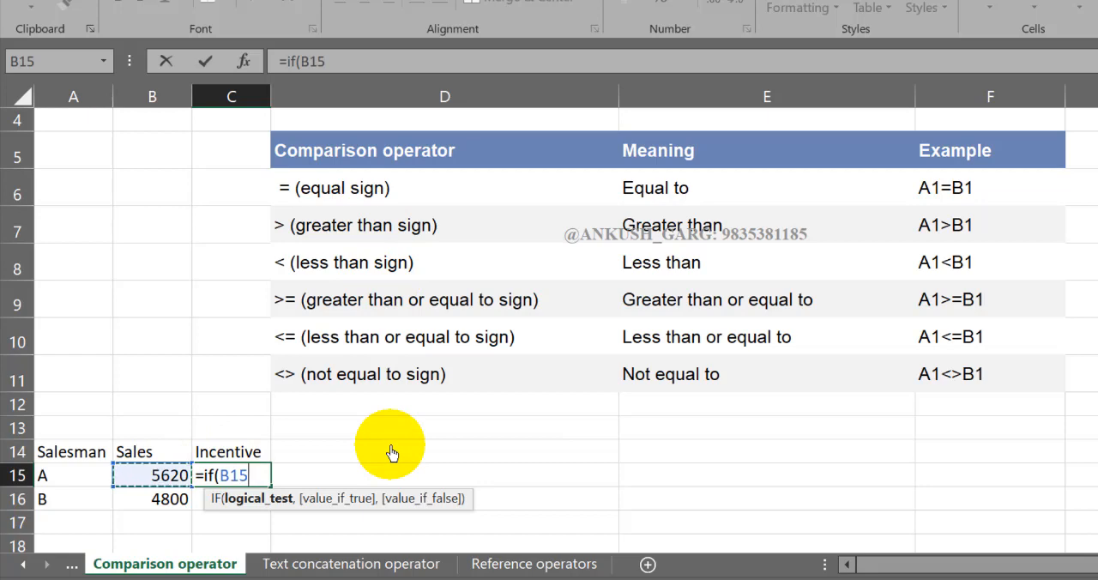
text(>)
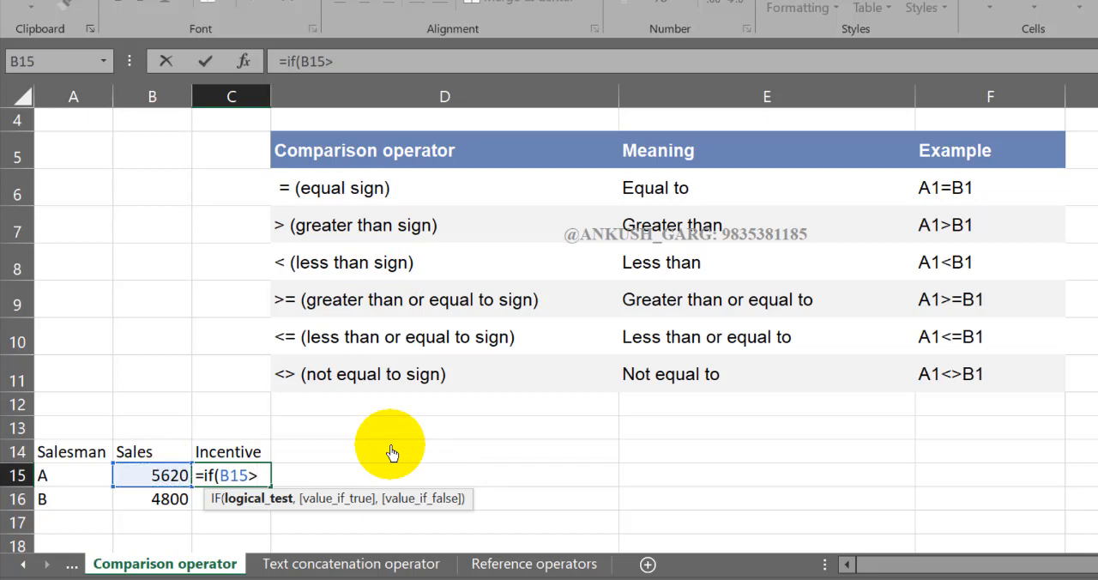
text(5000)
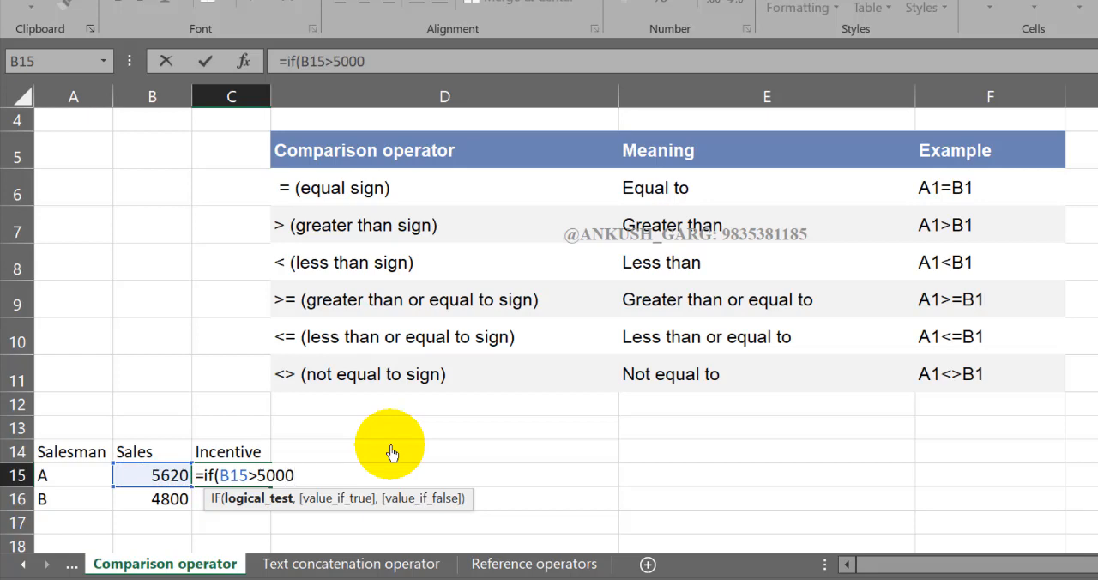
text(,)
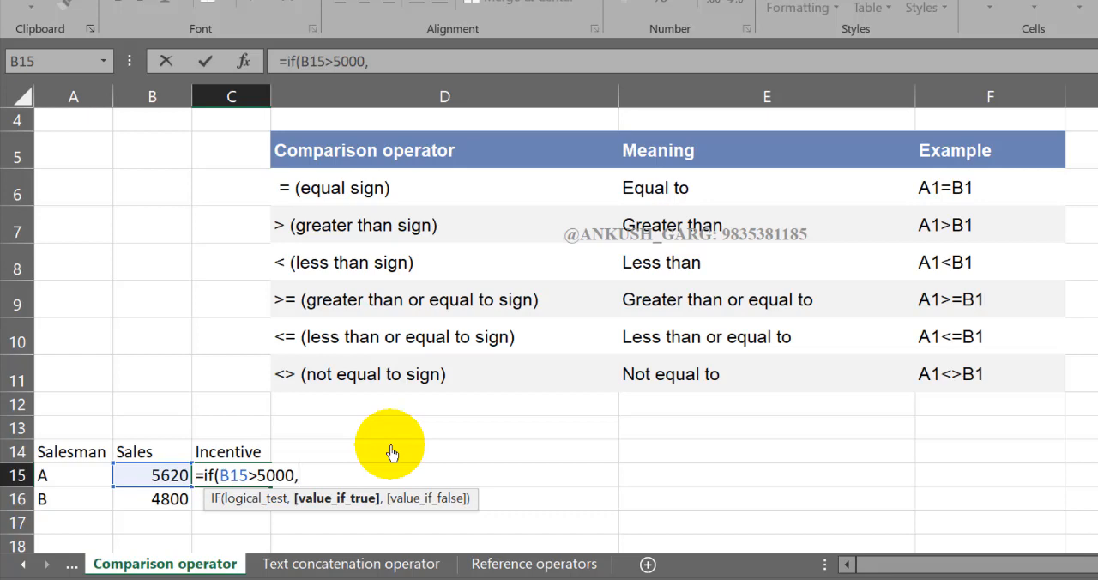
- Give the IF formula "yes" as the value if true and "No" as the value if false, and close its parenthesis
text("yes",)
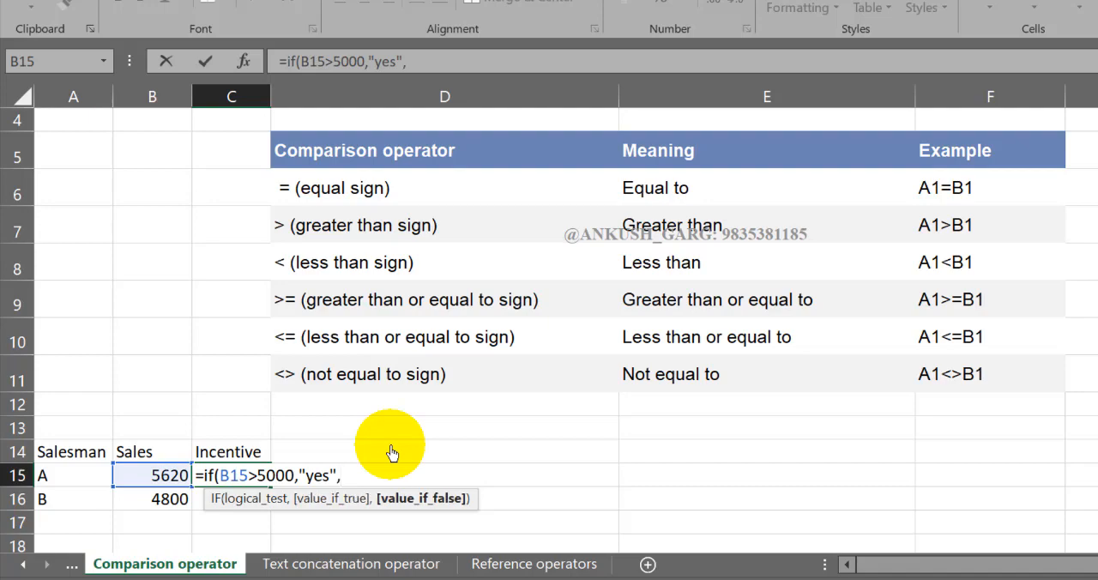
text("No"))
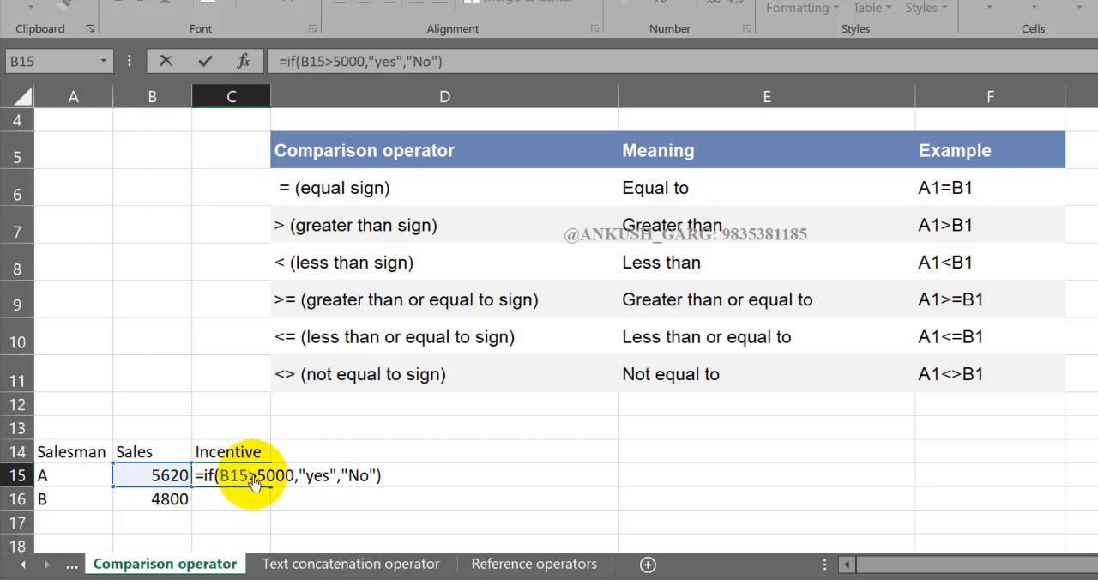
- Capitalise the true result to "Yes", check both result arguments, and commit the formula =IF(B15>5000,"Yes","No")
click(314, 482)
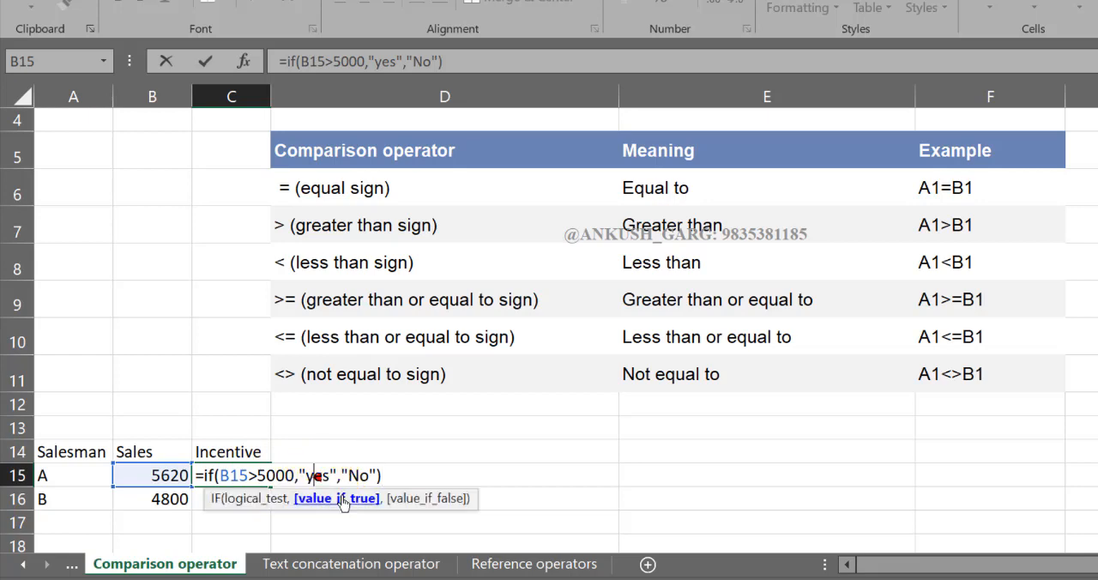
key(BackSpace)
text(Y)
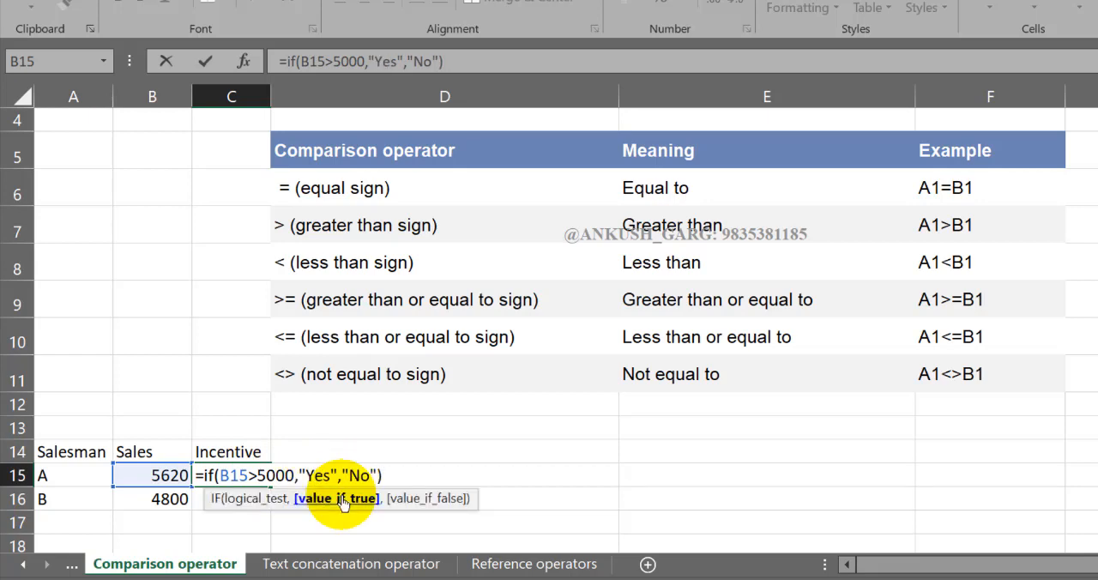
click(373, 475)
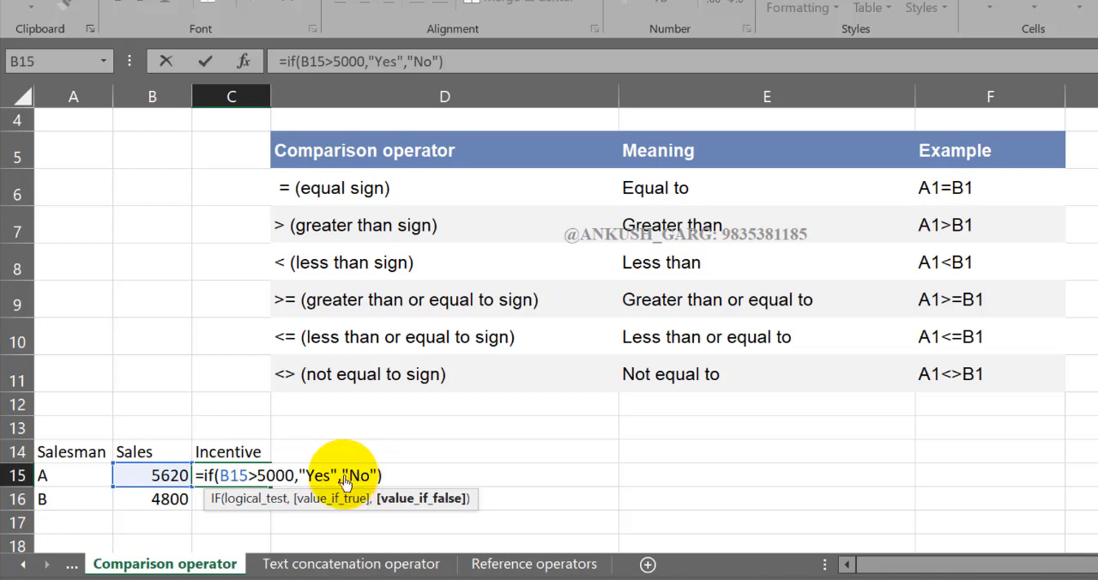
click(321, 478)
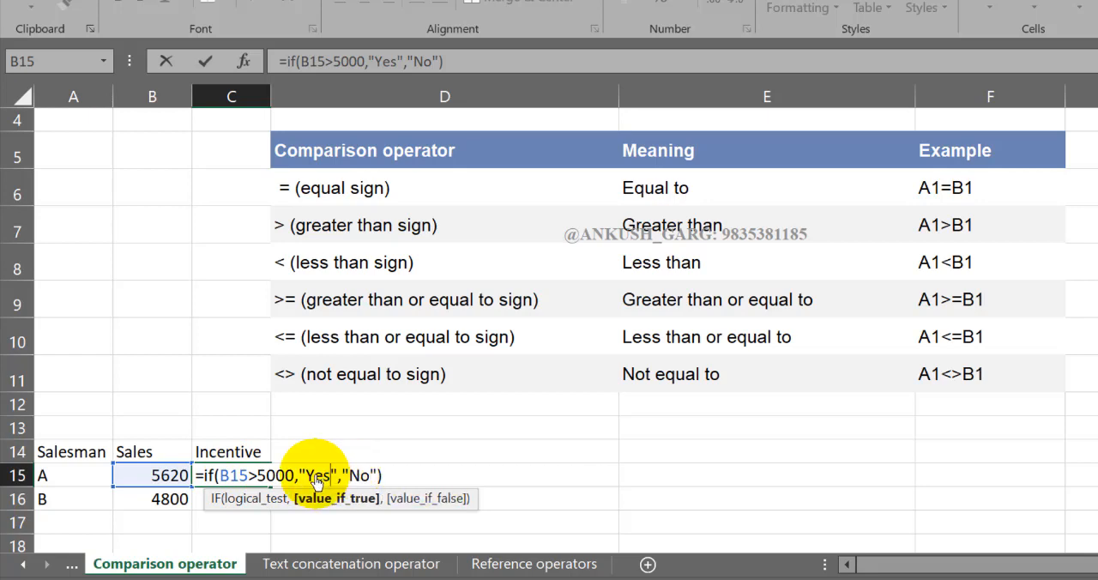
click(365, 477)
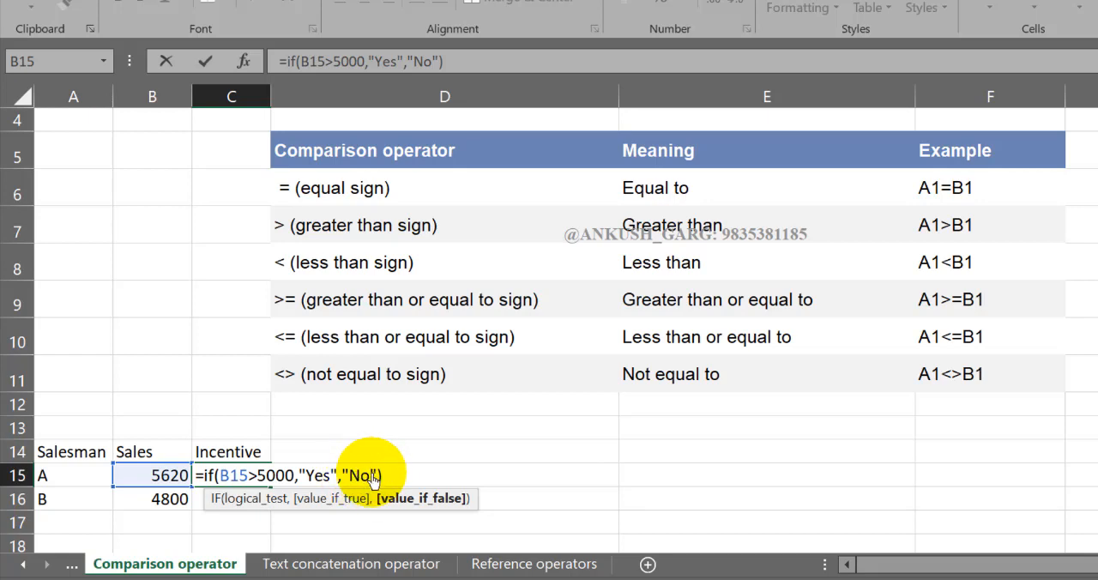
key(Return)
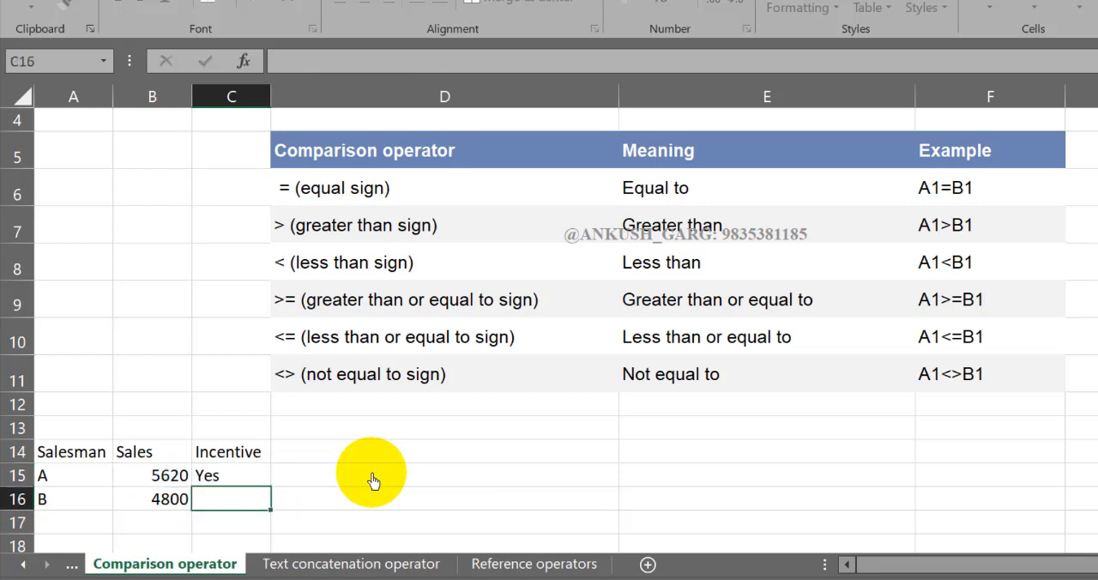
- Fill the IF formula from C15 down to C16 for salesman B
click(244, 476)
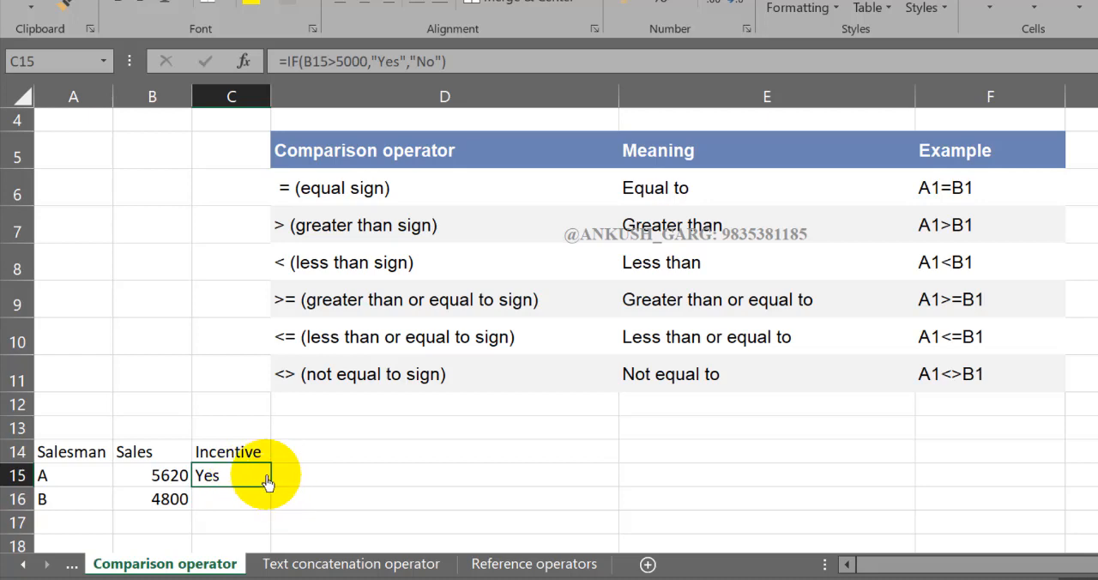
drag(270, 487, 270, 509)
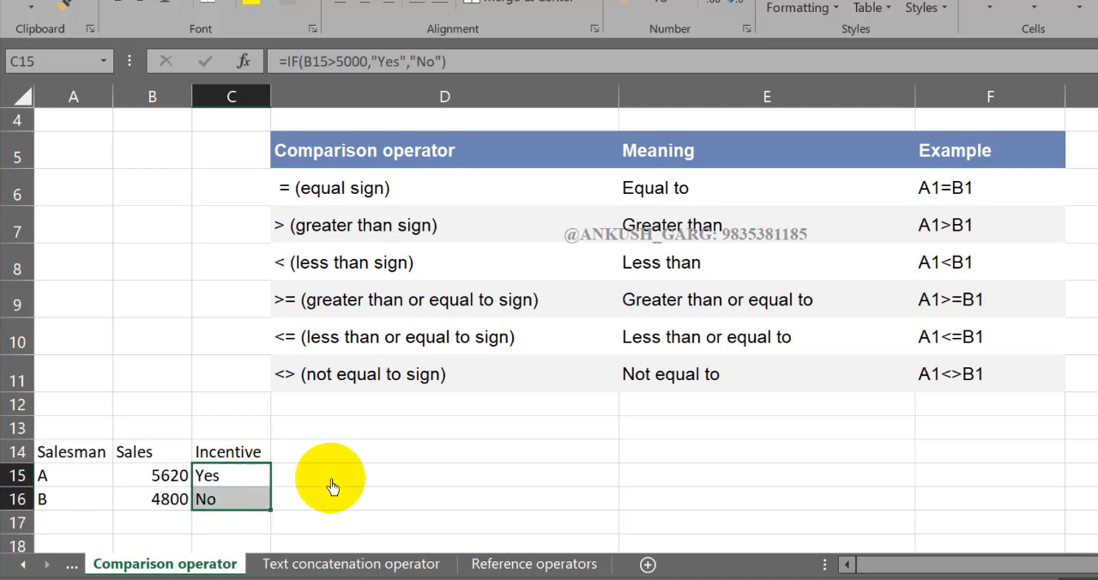
click(333, 478)
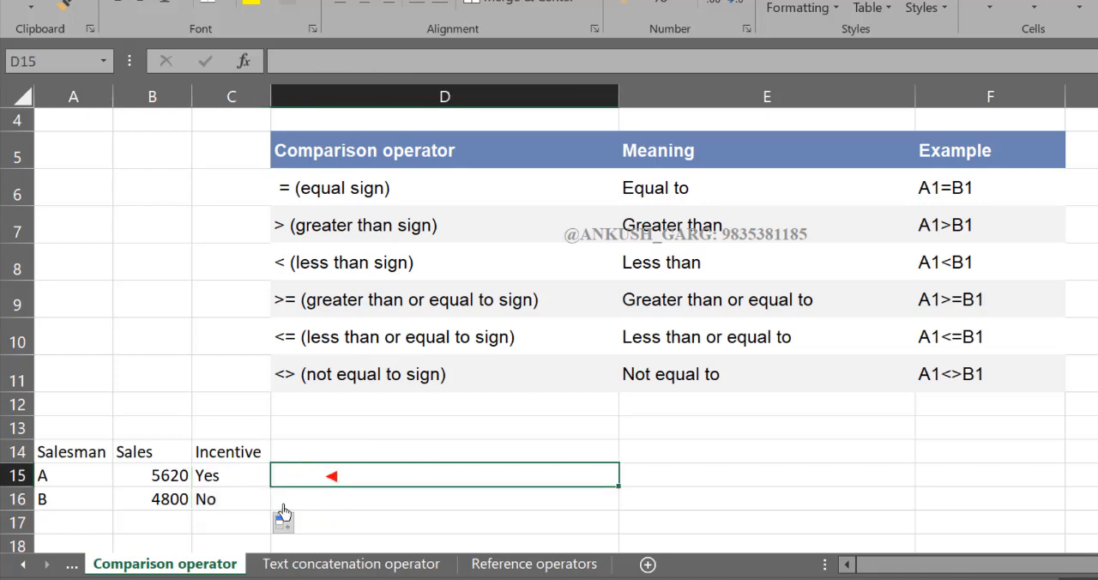
- Compare the Incentive results in C15 and C16 with their sales figures, and review the IF formula in C15
click(228, 500)
click(180, 504)
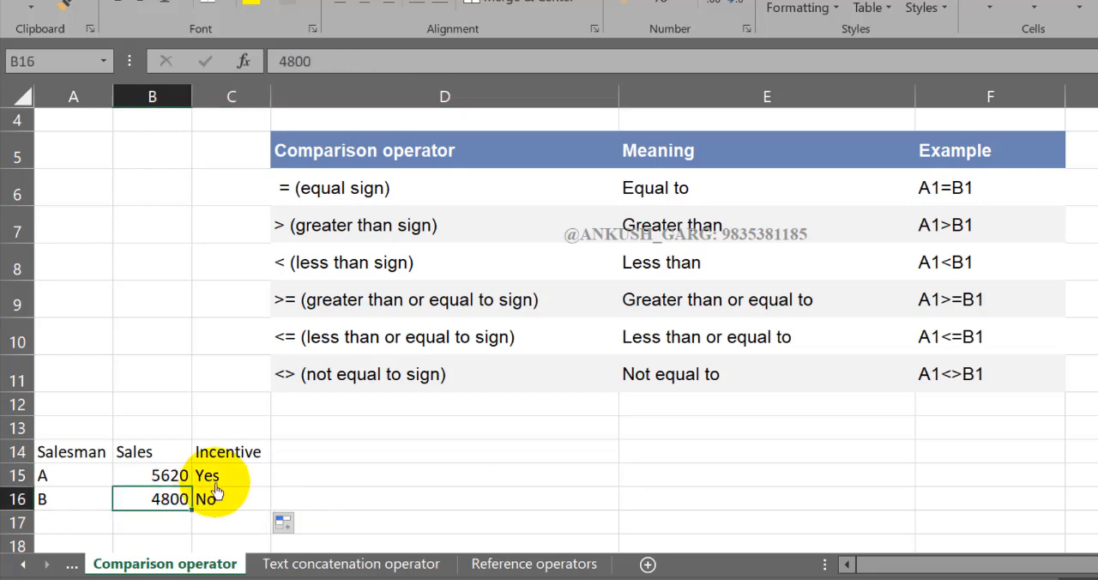
click(211, 486)
click(184, 477)
double_click(223, 483)
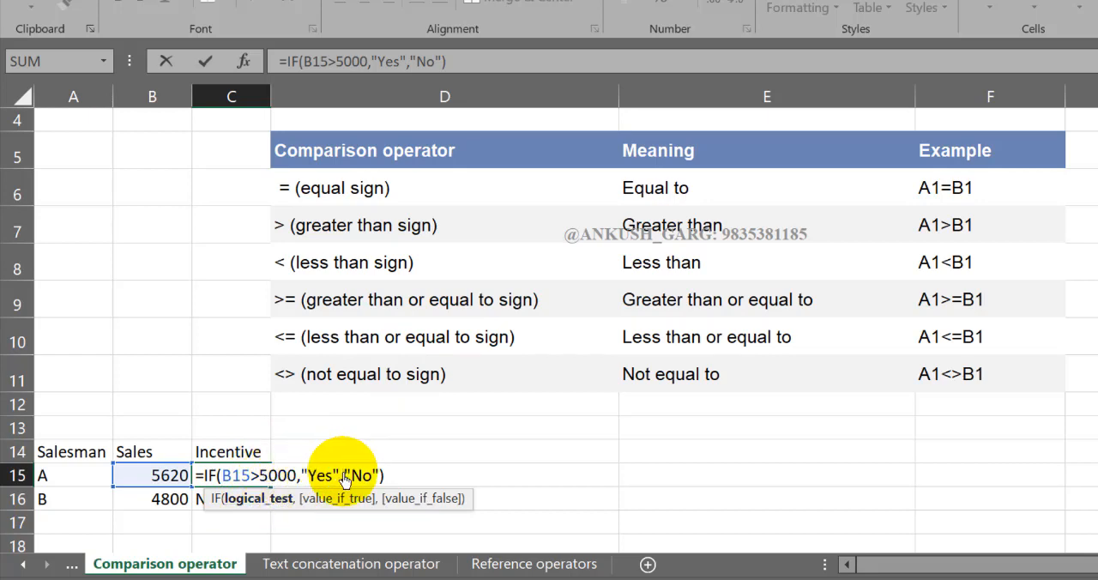
key(Return)
- Set salesman A's sales in B15 to 5000 to test the greater-than condition
click(161, 476)
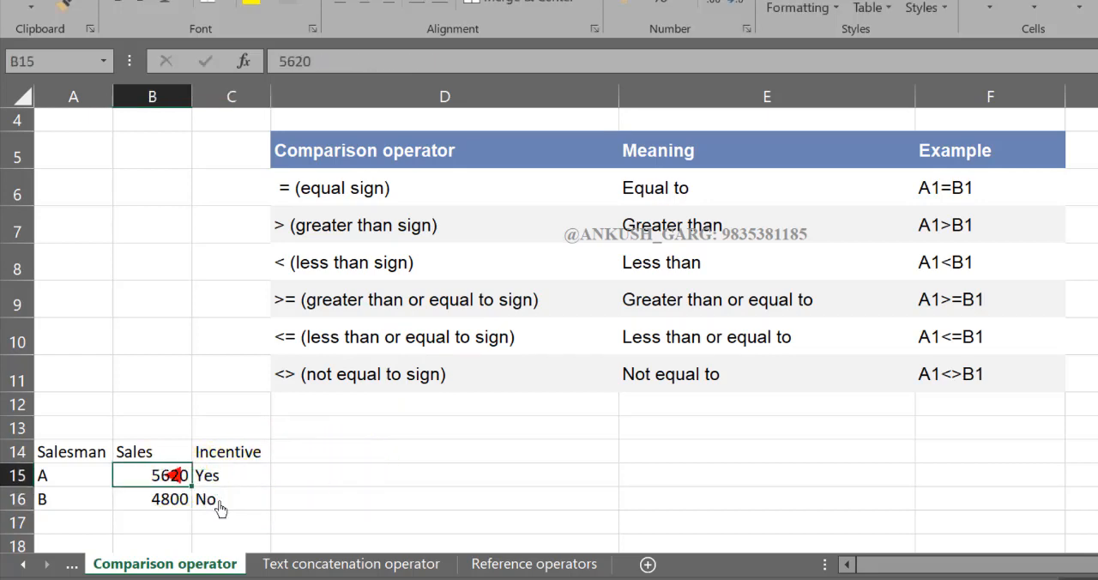
text(5000)
key(Return)
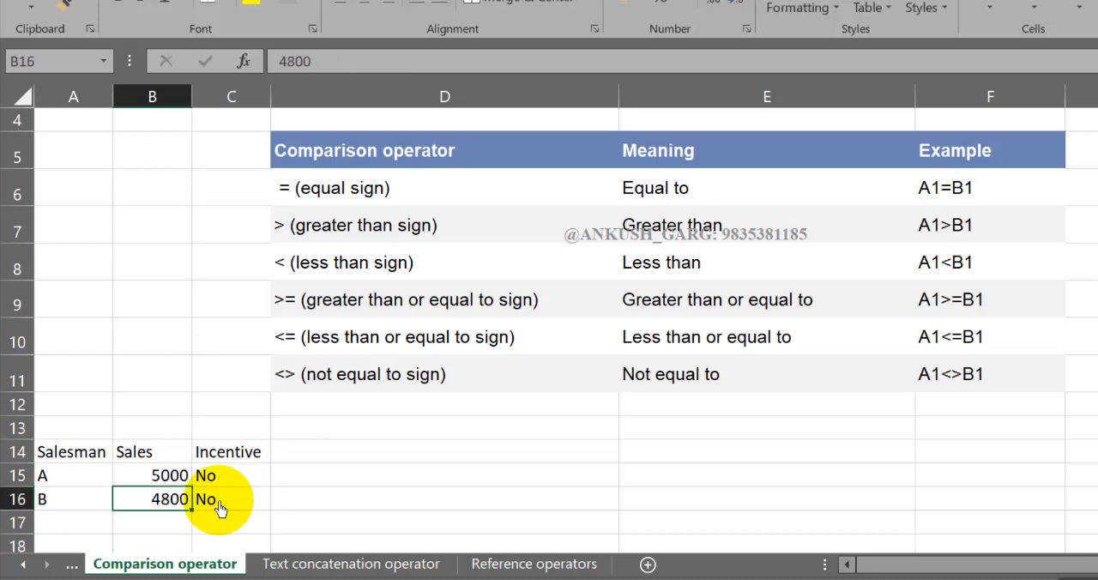
- Change the condition in C15 to greater than or equal to, making the formula =IF(B15>=5000,"Yes","No")
click(227, 482)
double_click(230, 480)
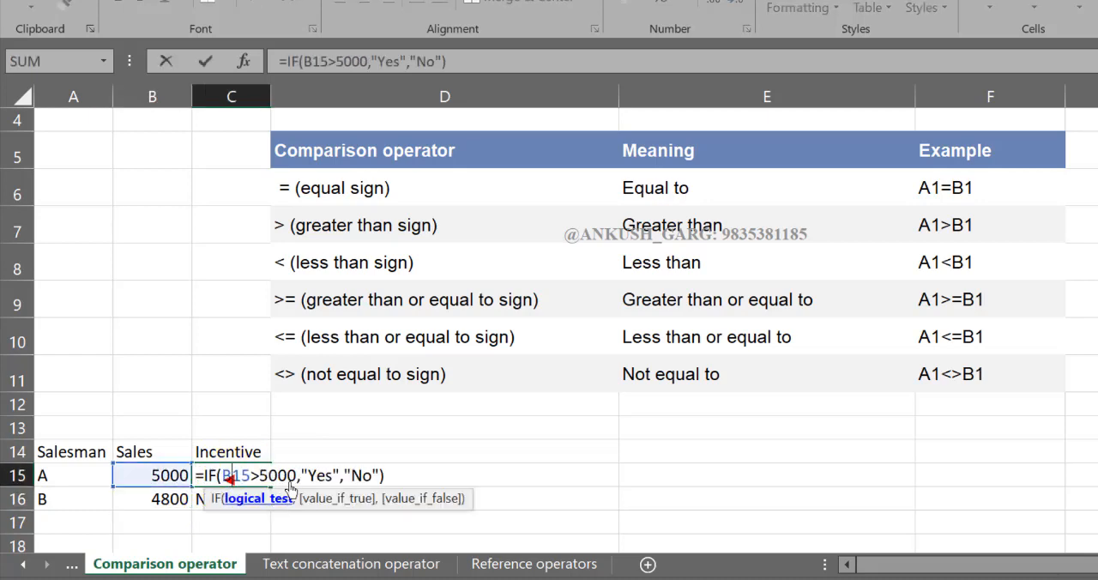
click(261, 478)
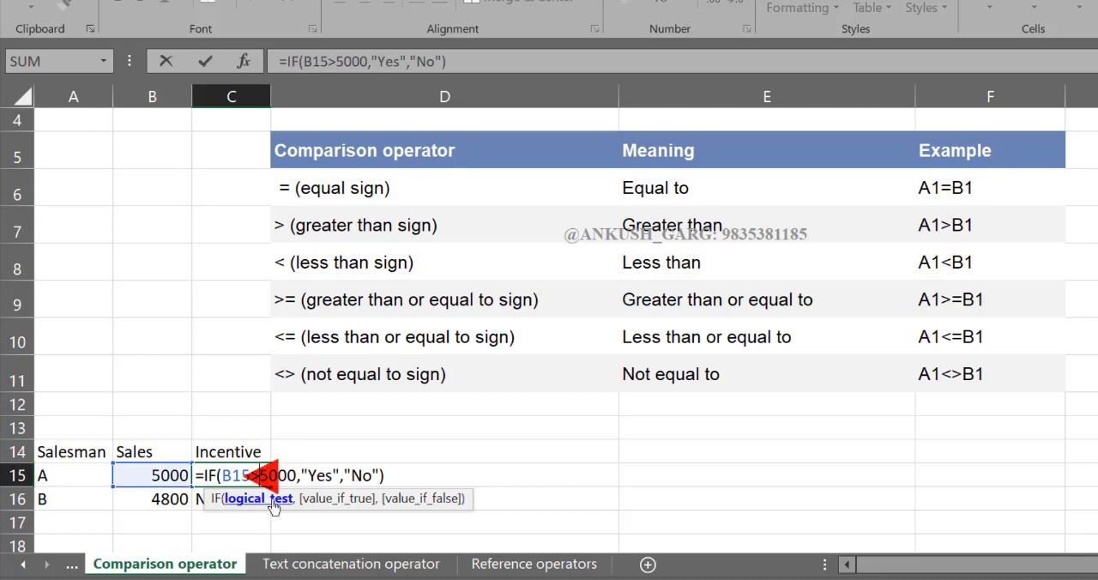
text(=)
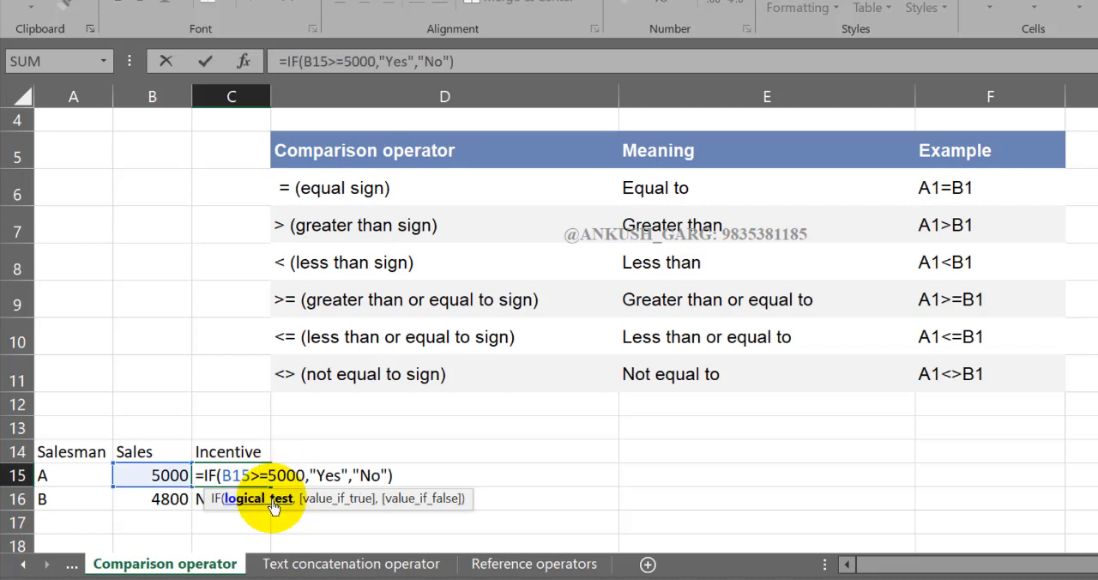
key(Return)
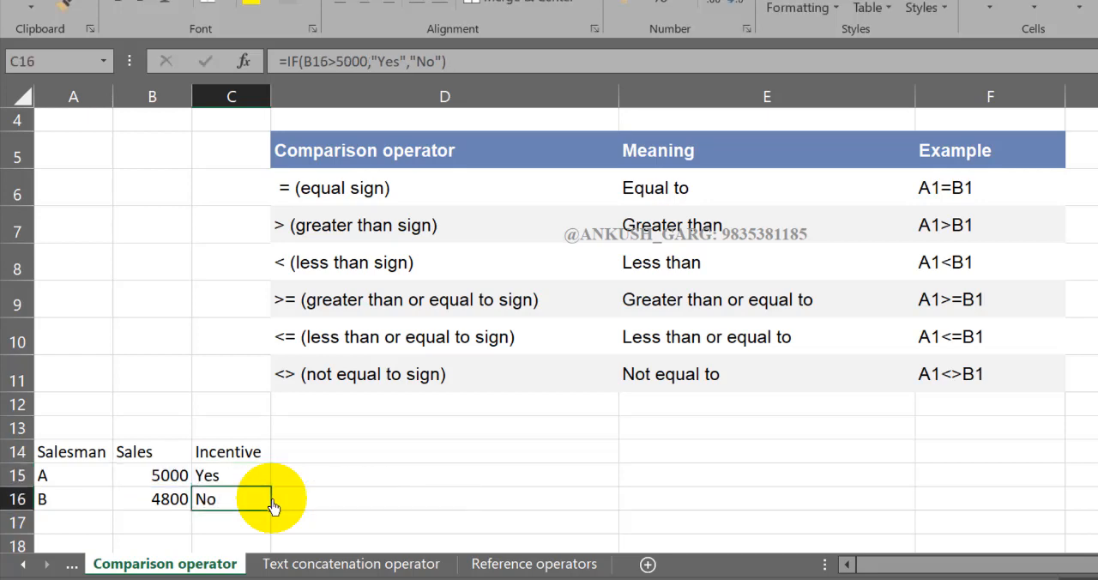
- Switch the C15 condition to less than or equal to, making the formula =IF(B15<=5000,"Yes","No")
click(258, 477)
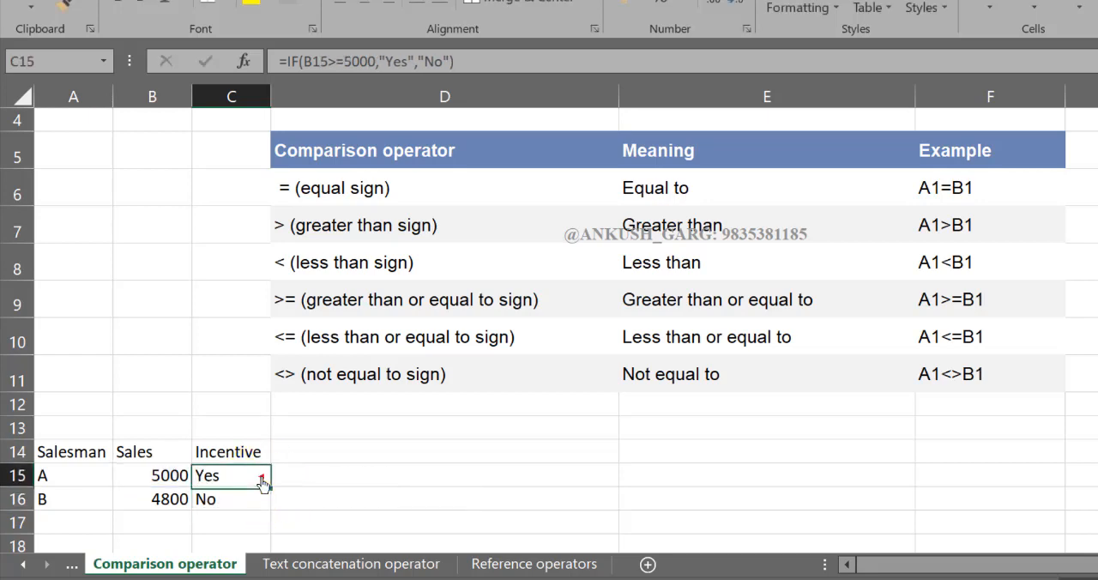
double_click(260, 475)
key(BackSpace)
text(<)
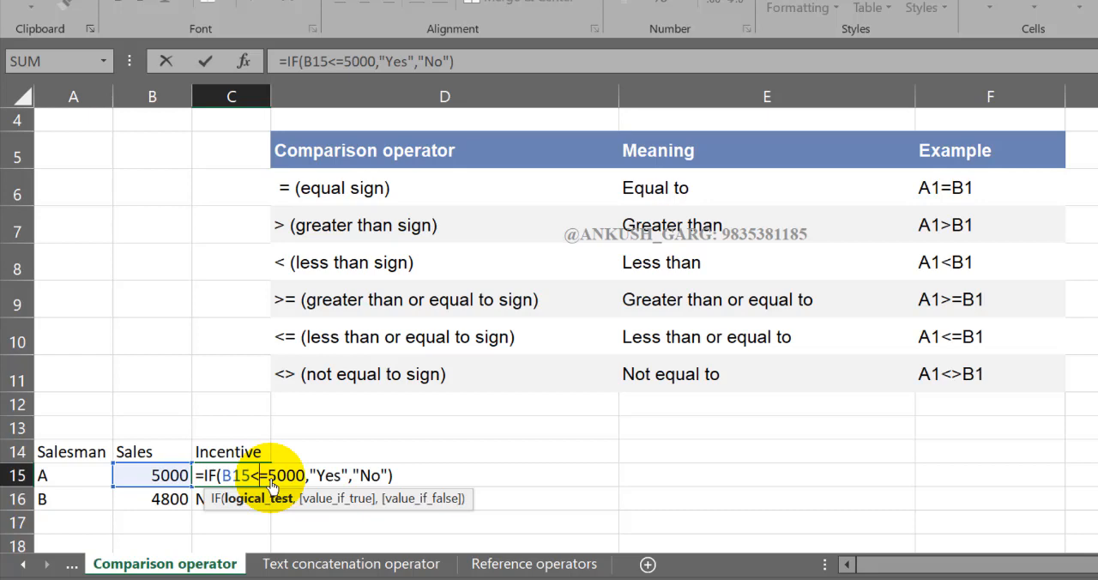
key(Return)
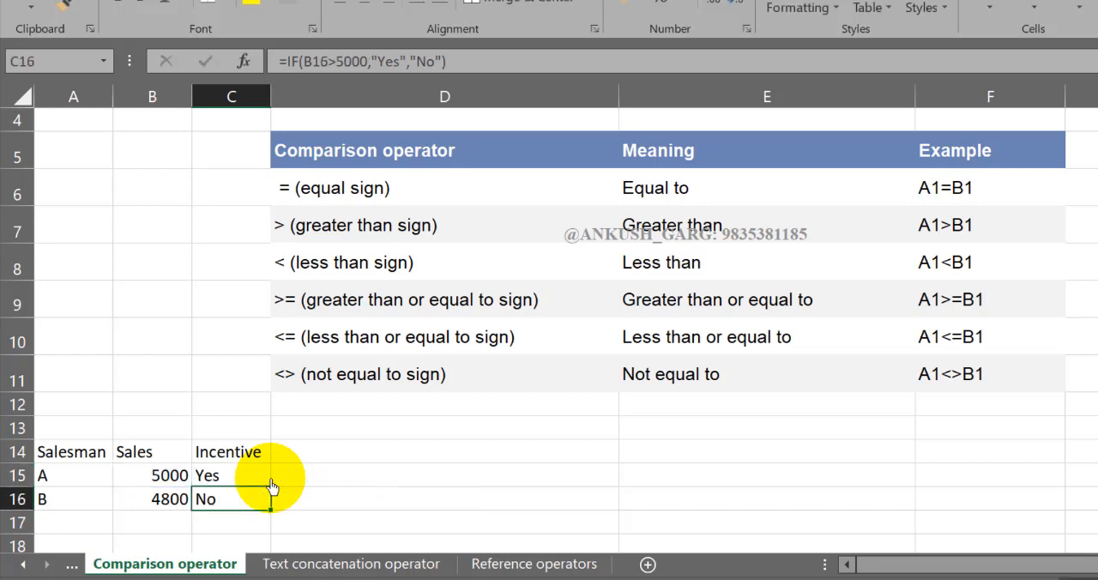
- Set salesman A's sales in B15 to 4850 to test the less-than-or-equal condition
click(250, 479)
click(185, 479)
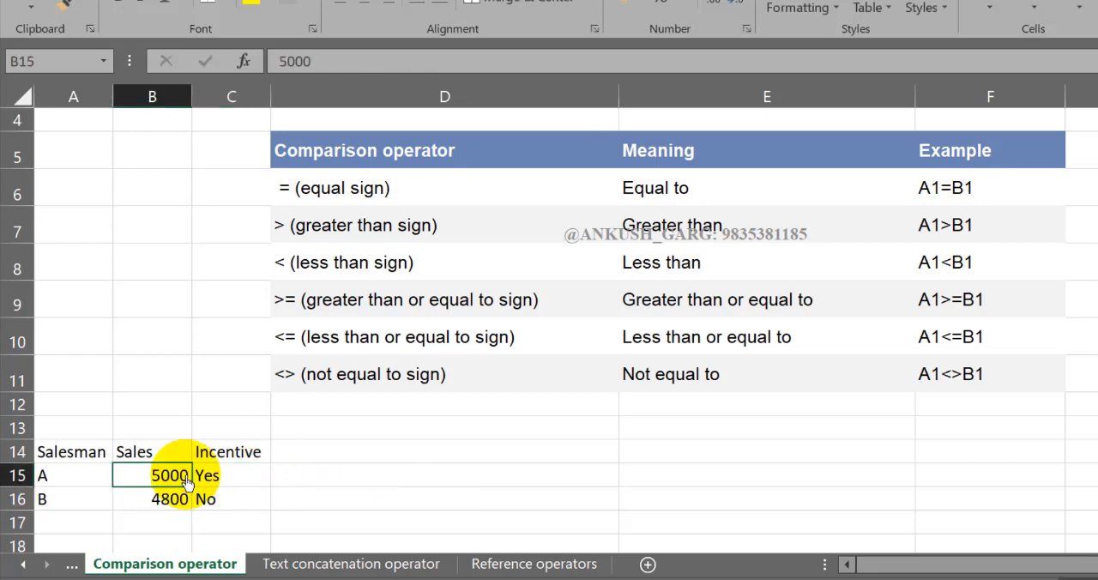
text(485)
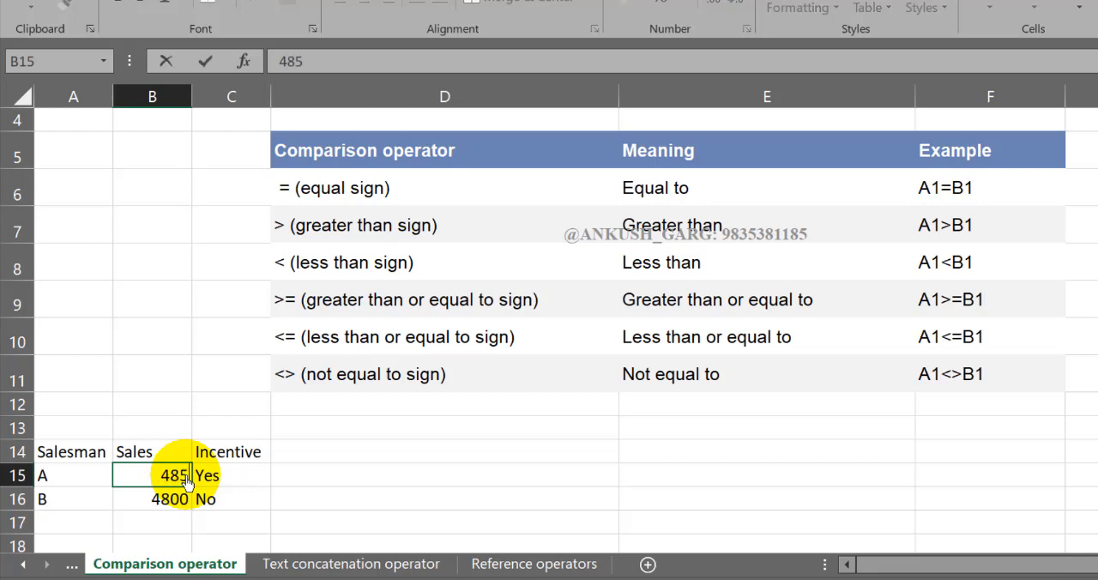
text(0)
key(Return)
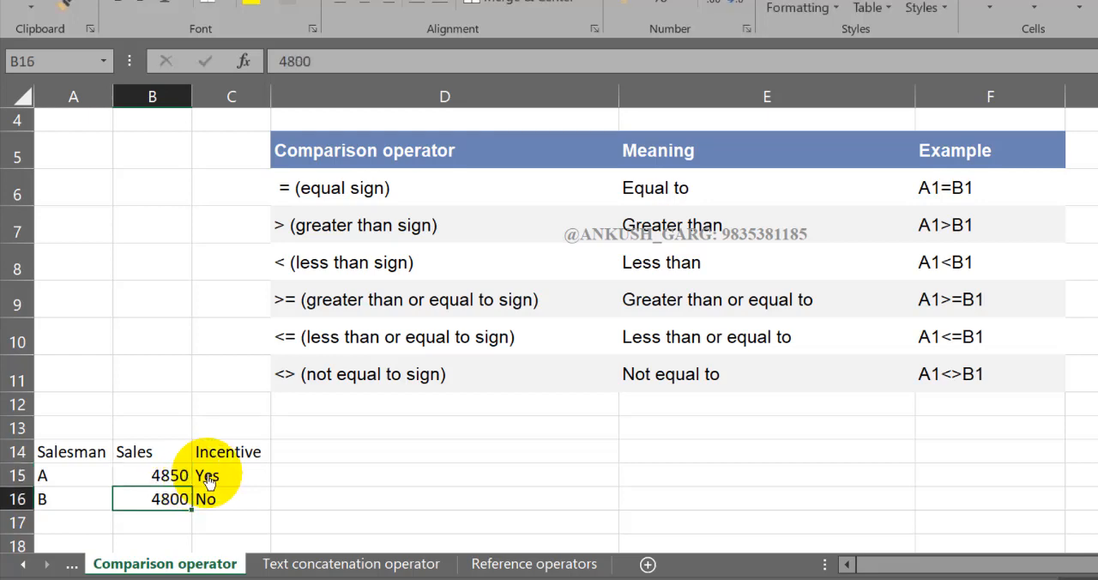
- Fill the C15 formula down to C16 and set salesman B's sales in B16 to 5100
click(225, 479)
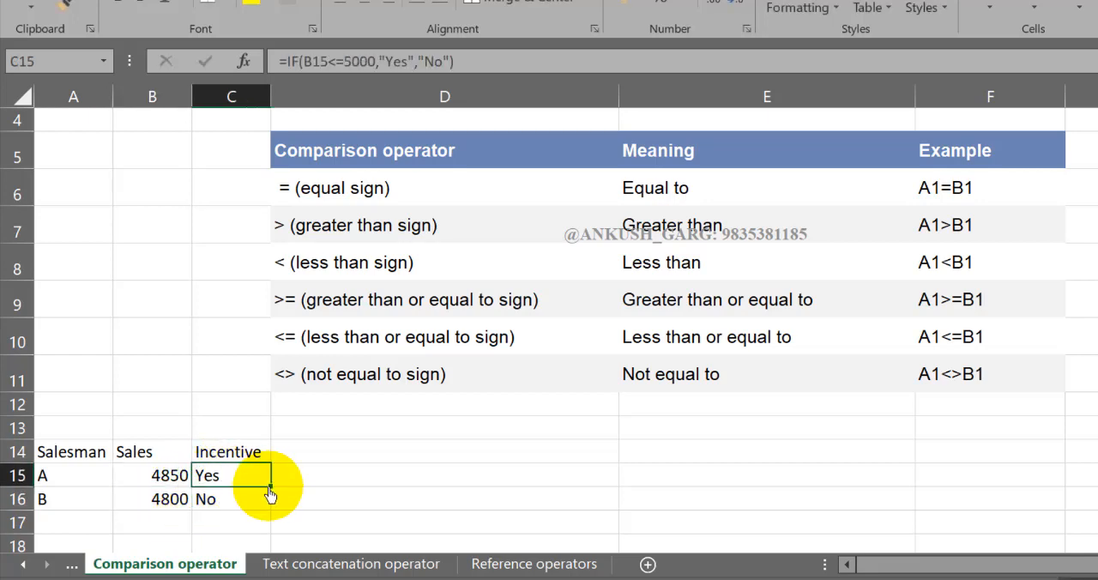
drag(270, 509, 267, 511)
click(157, 506)
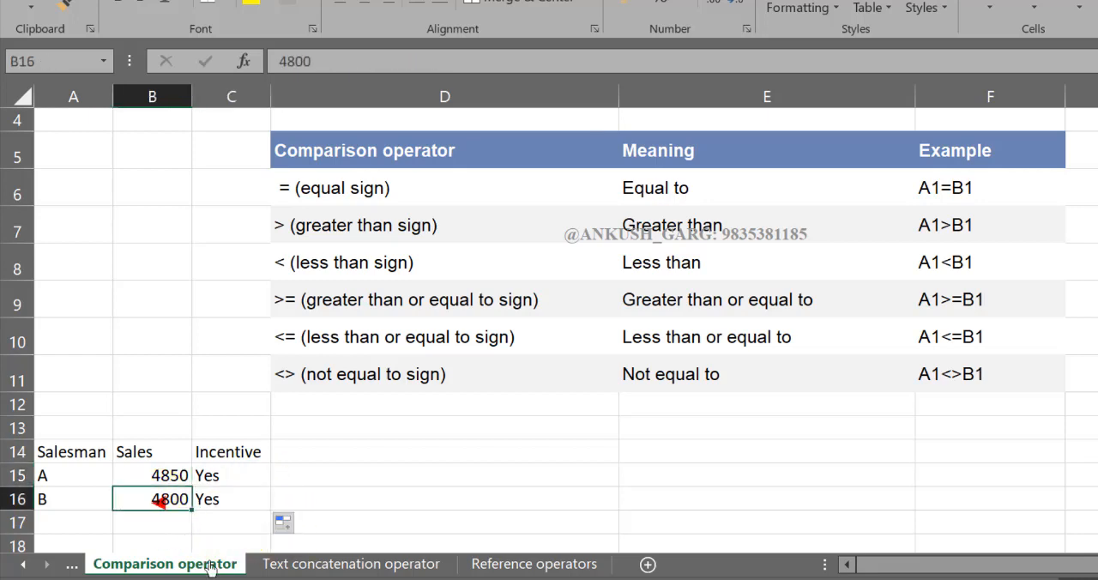
text(5100)
key(Return)
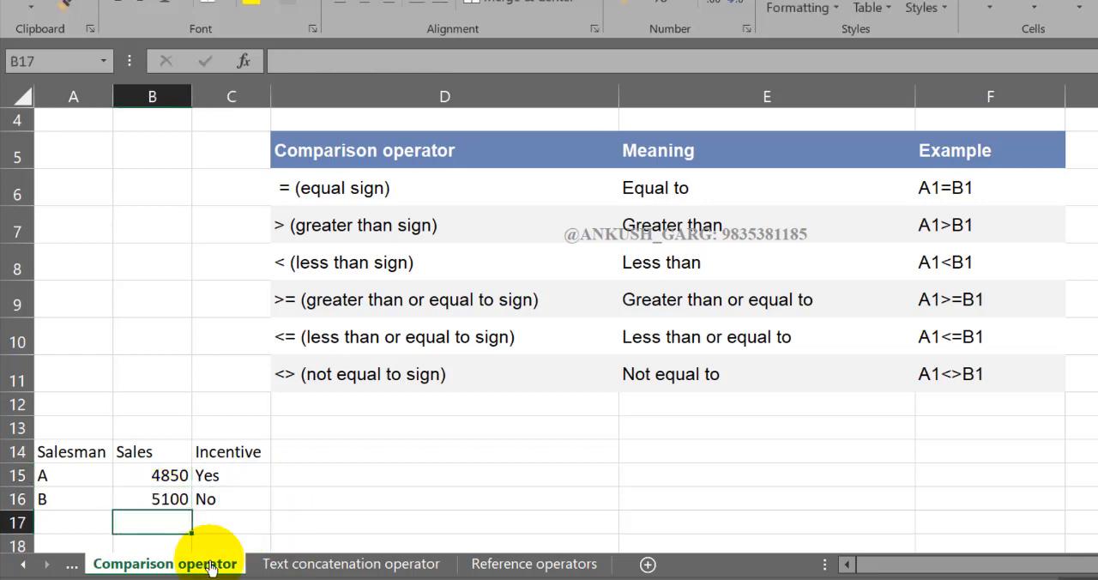
- Change the condition in C15 to not equal to, making the formula =IF(B15<>5000,"Yes","No")
click(238, 485)
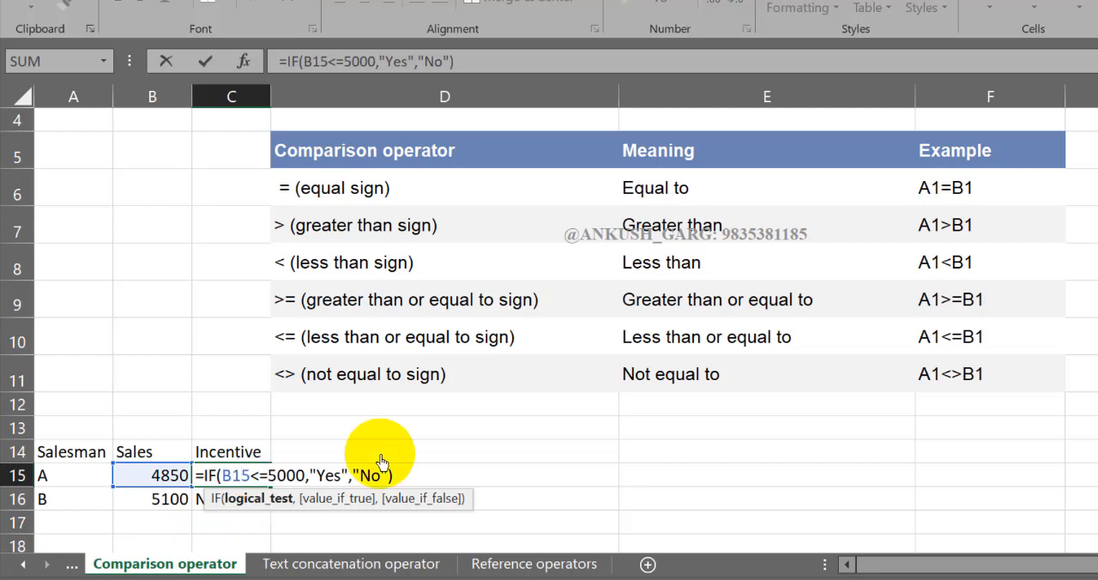
key(Right)
key(Right)
key(Right)
key(BackSpace)
text(>)
key(Return)
key(Up)
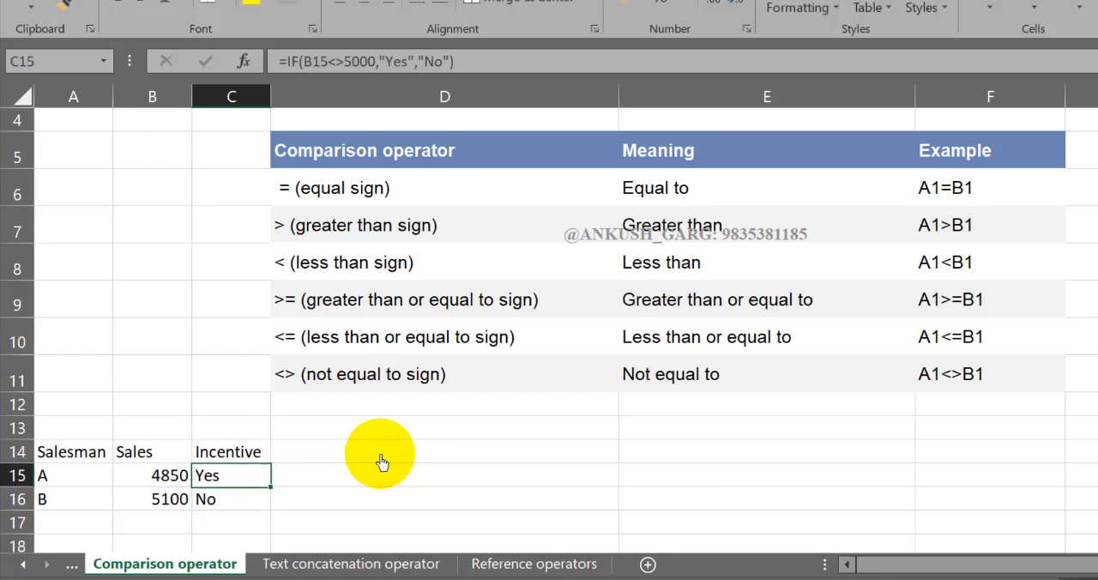
- Set salesman A's sales in B15 to 5000 and salesman B's sales in B16 to 5124
key(Left)
key(Right)
key(Left)
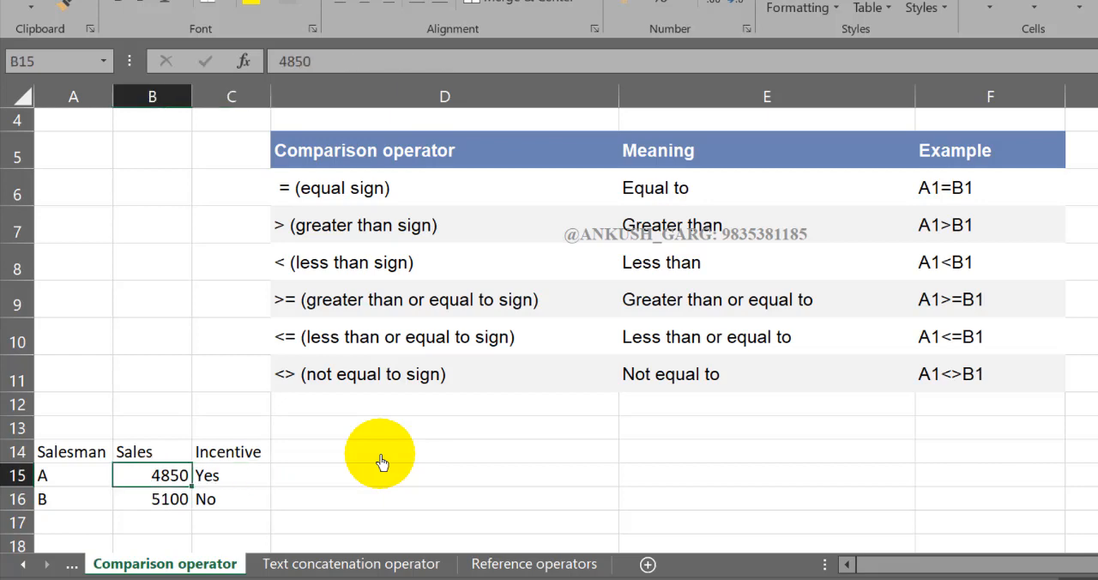
key(F2)
key(BackSpace)
key(BackSpace)
key(BackSpace)
key(BackSpace)
text(5000)
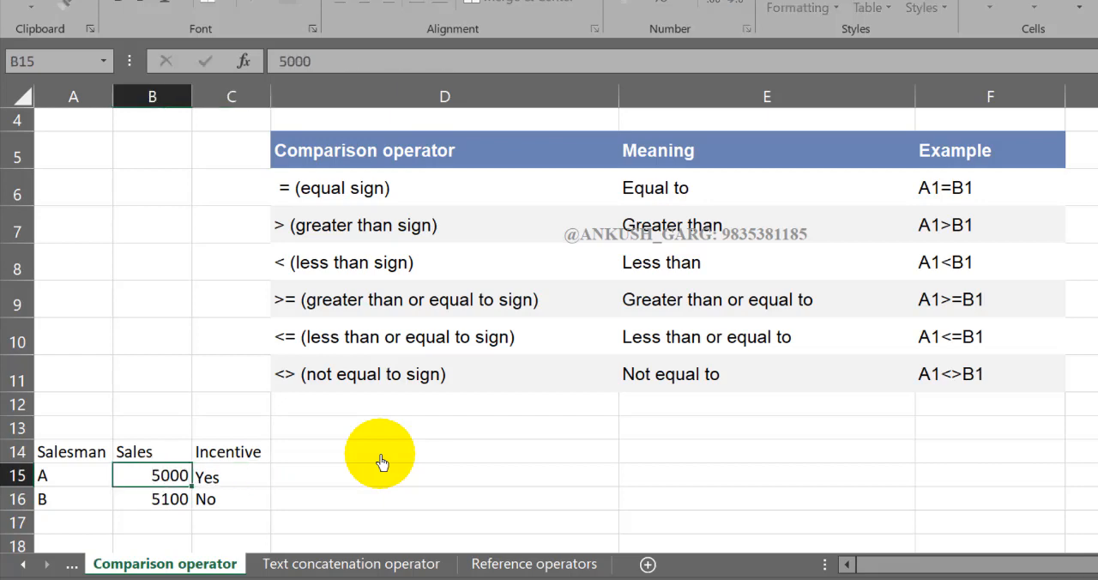
key(Return)
text(5124)
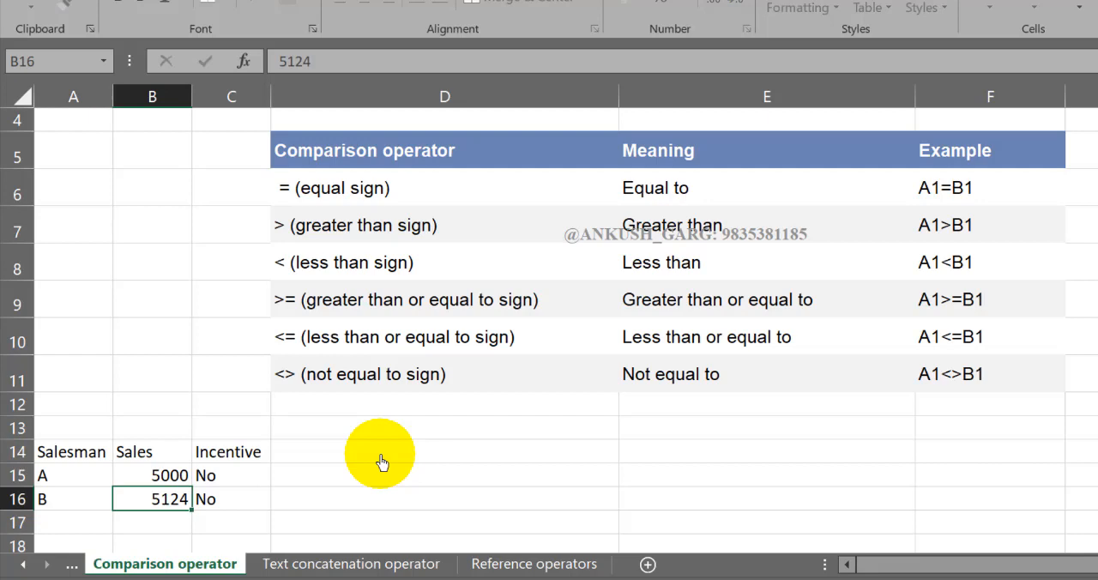
key(Return)
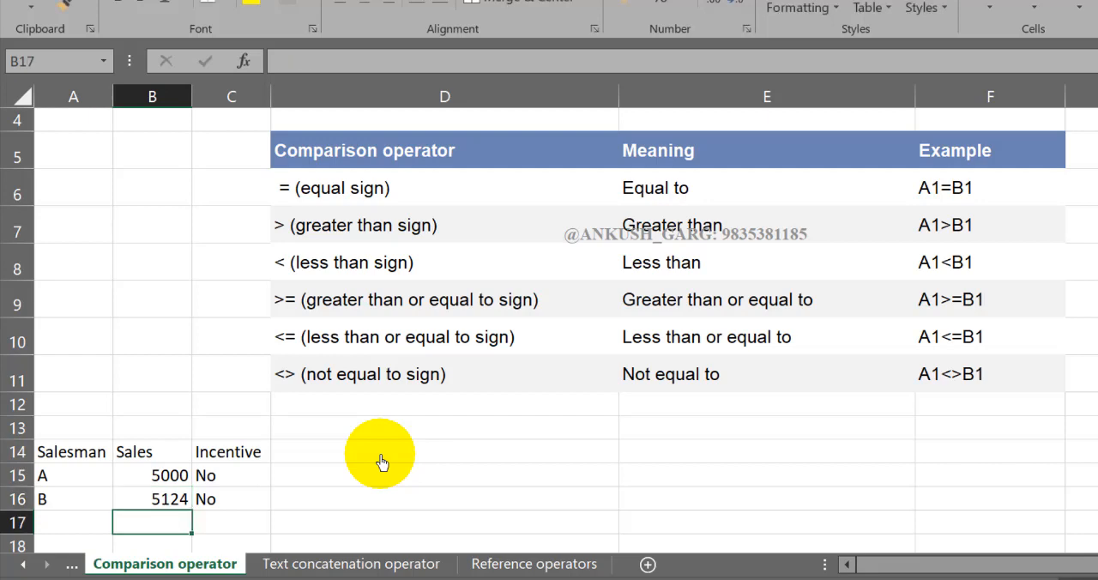
- Fill the not-equal-to IF formula from C15 down to C16 for salesman B
click(262, 478)
double_click(269, 486)
click(313, 507)
- Open the IF formula in C15 at its false-result argument
click(215, 478)
double_click(208, 476)
click(369, 477)
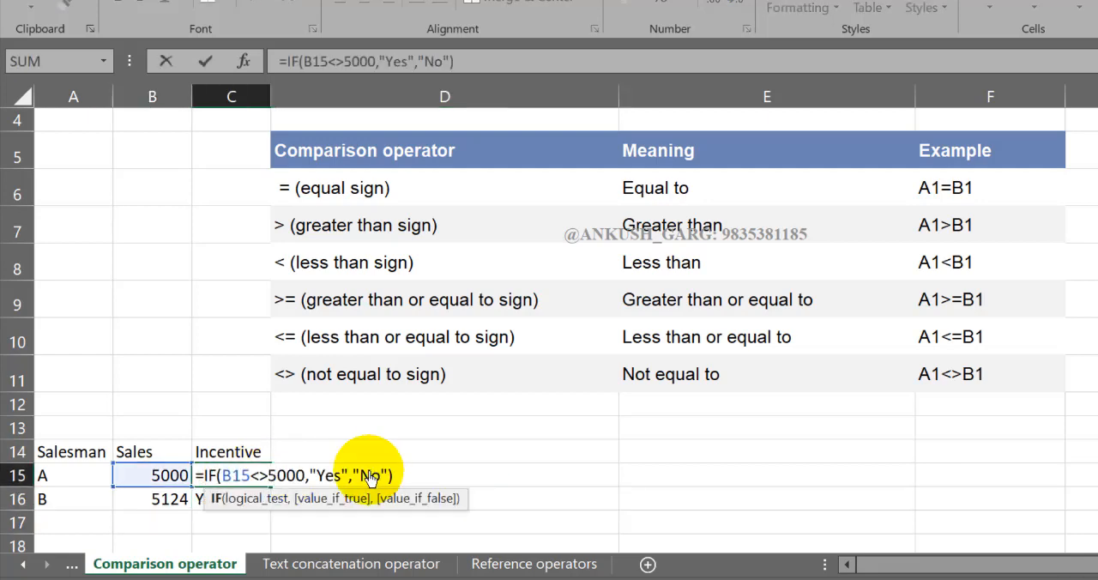